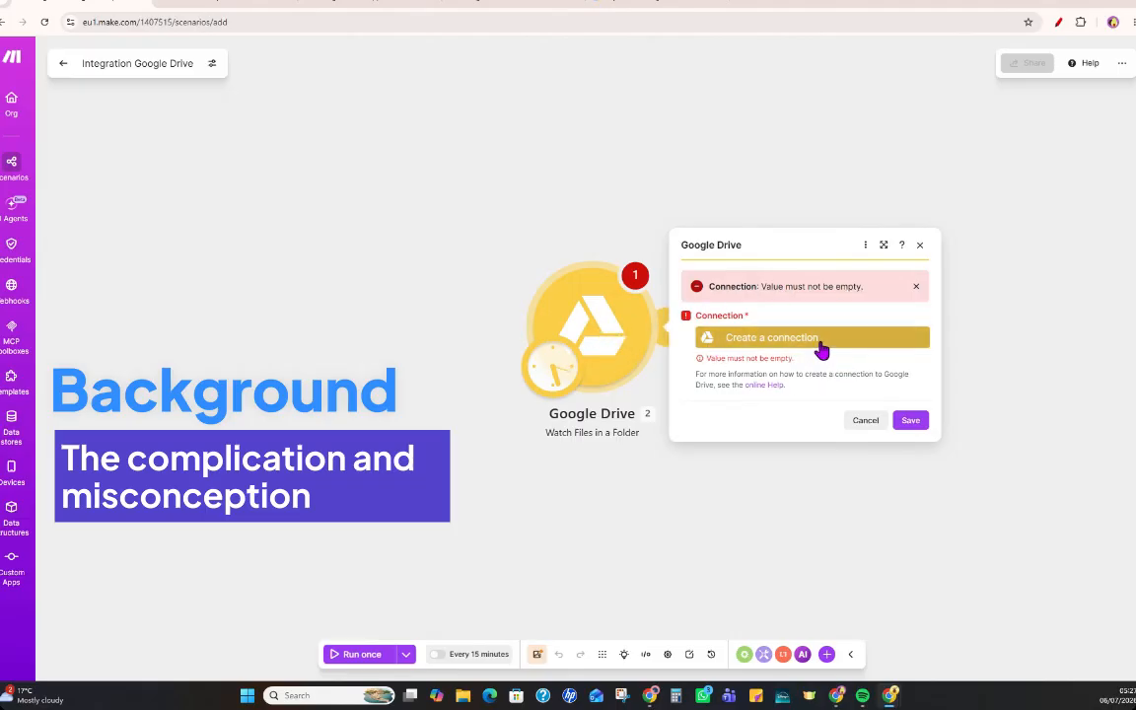
Start creating a connection for the Google Drive module, expand the connection type choices, and open the online Help page.
click(820, 340)
click(525, 323)
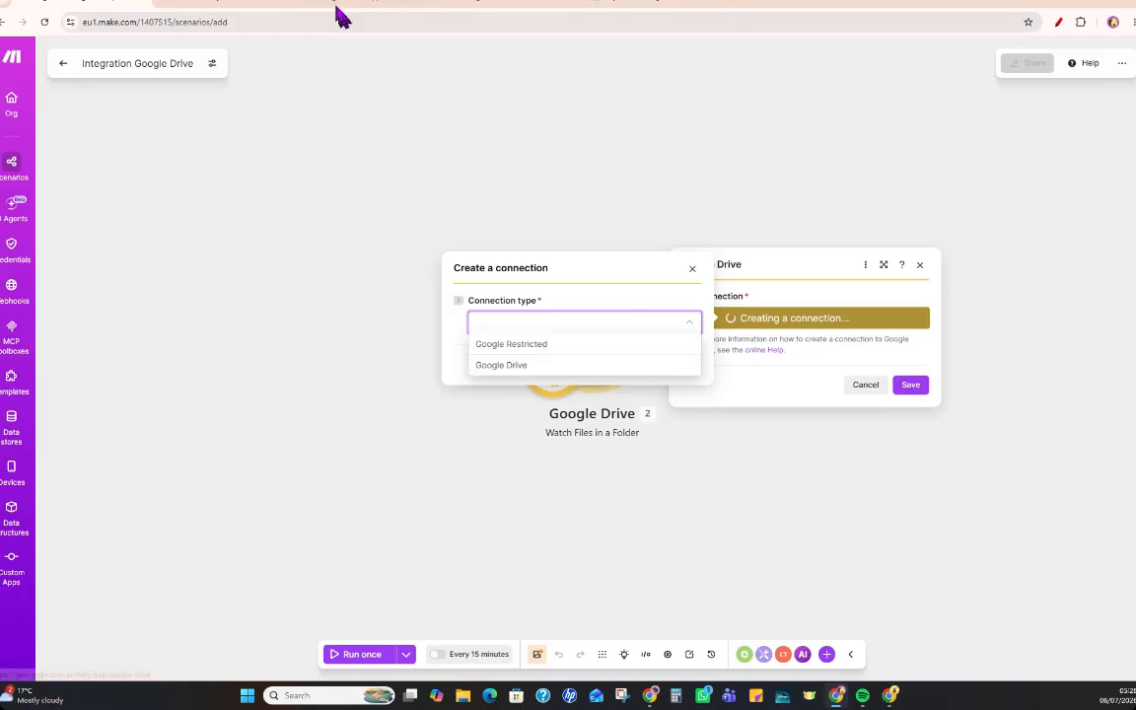
click(764, 355)
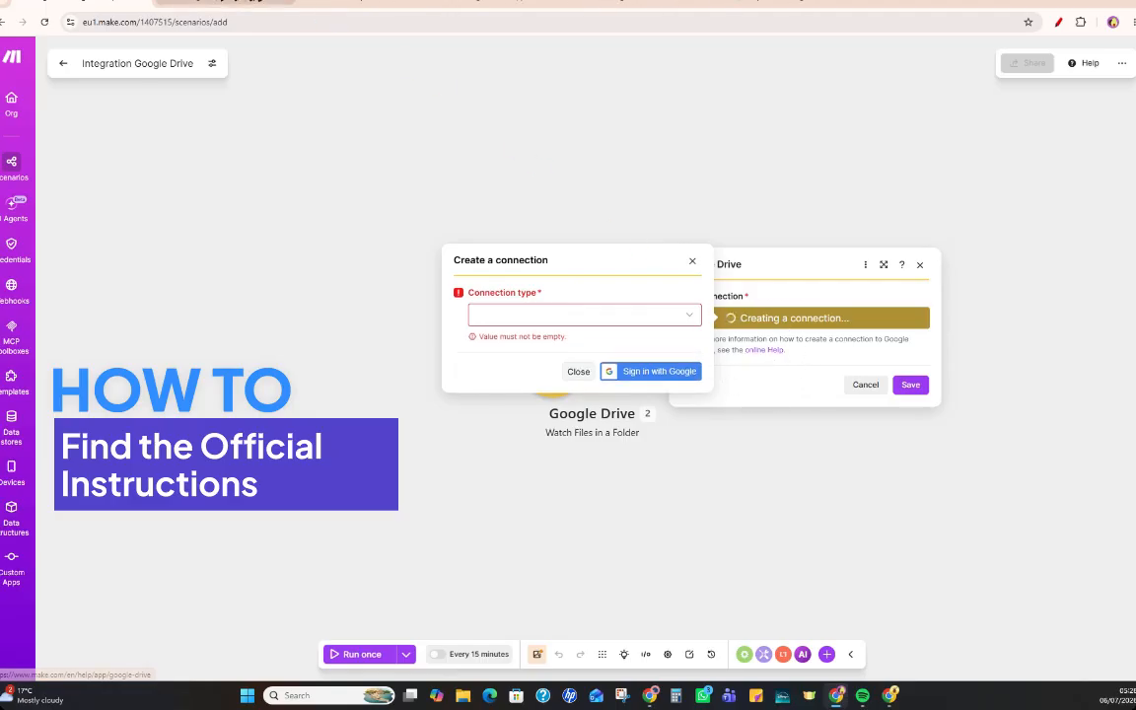
click(210, 4)
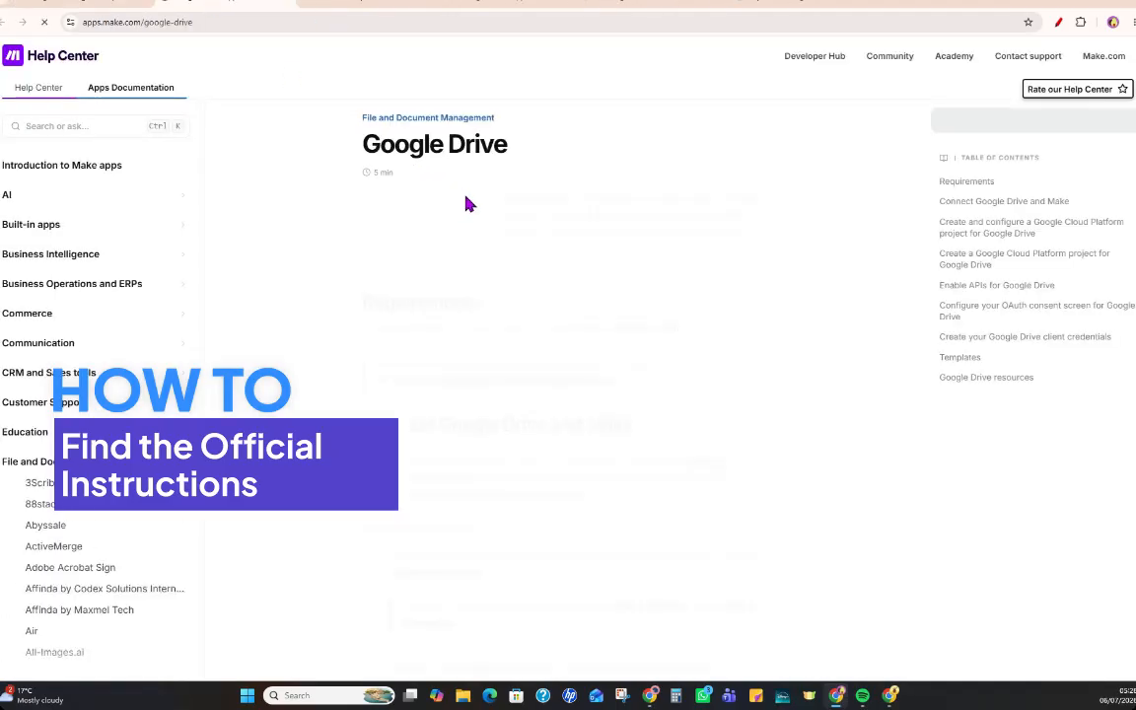
scroll(479, 207, down, 3)
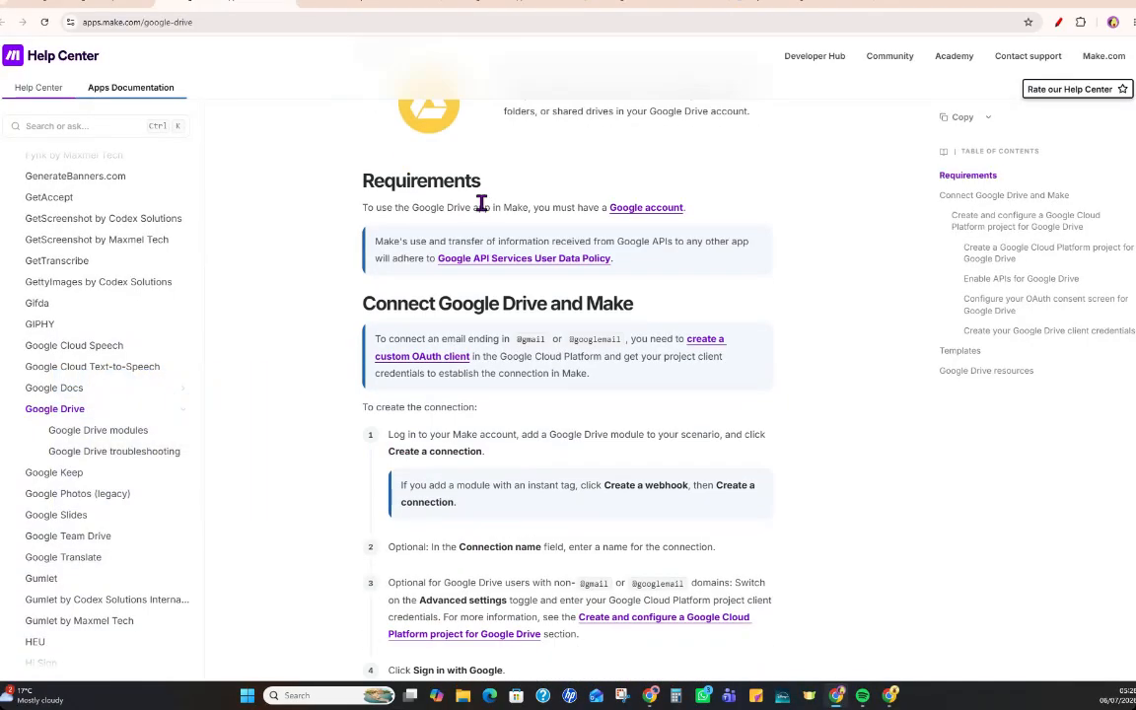
scroll(482, 205, up, 1)
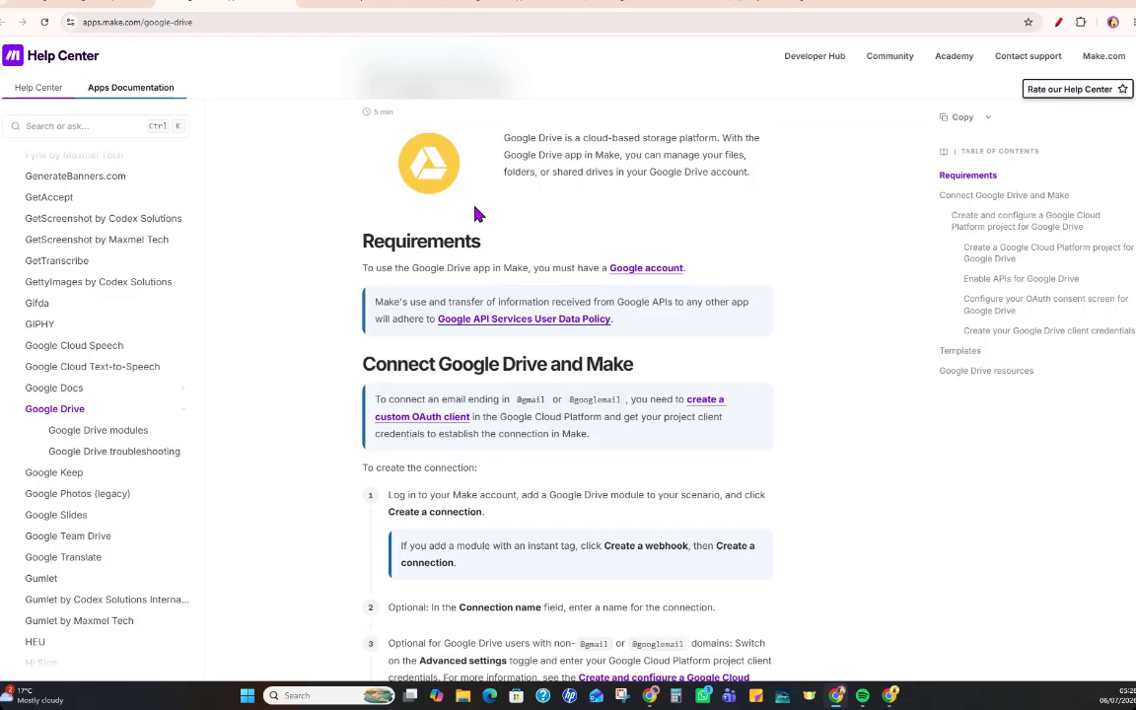
scroll(444, 197, down, 3)
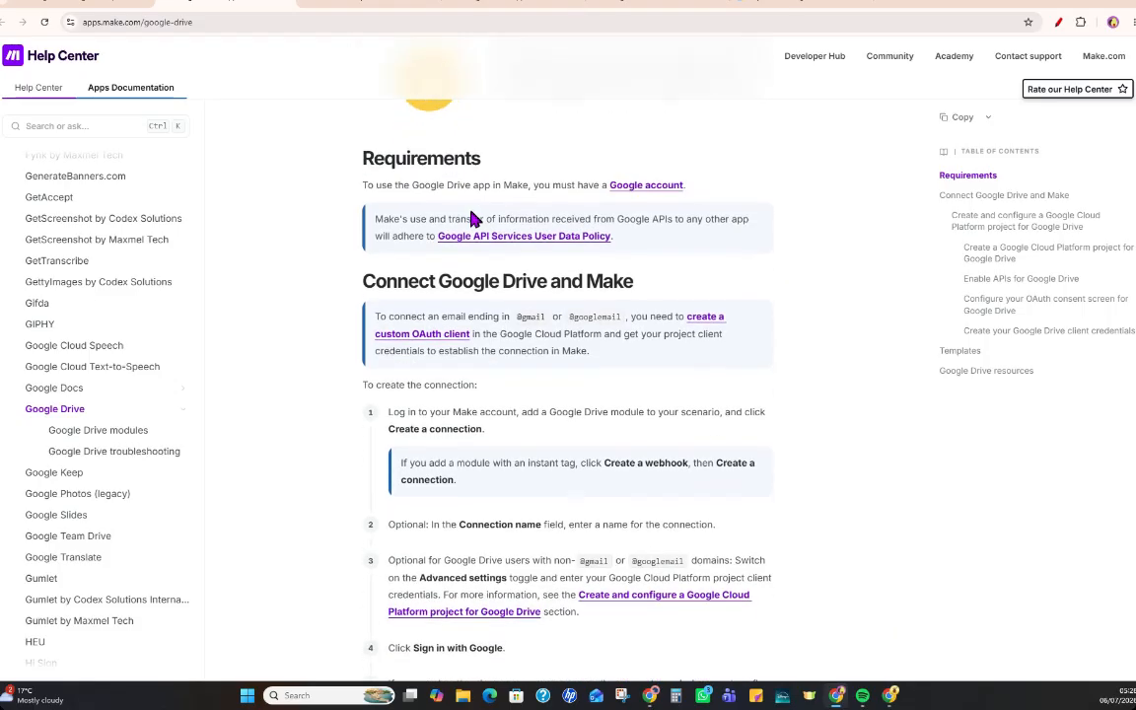
drag(376, 216, 615, 260)
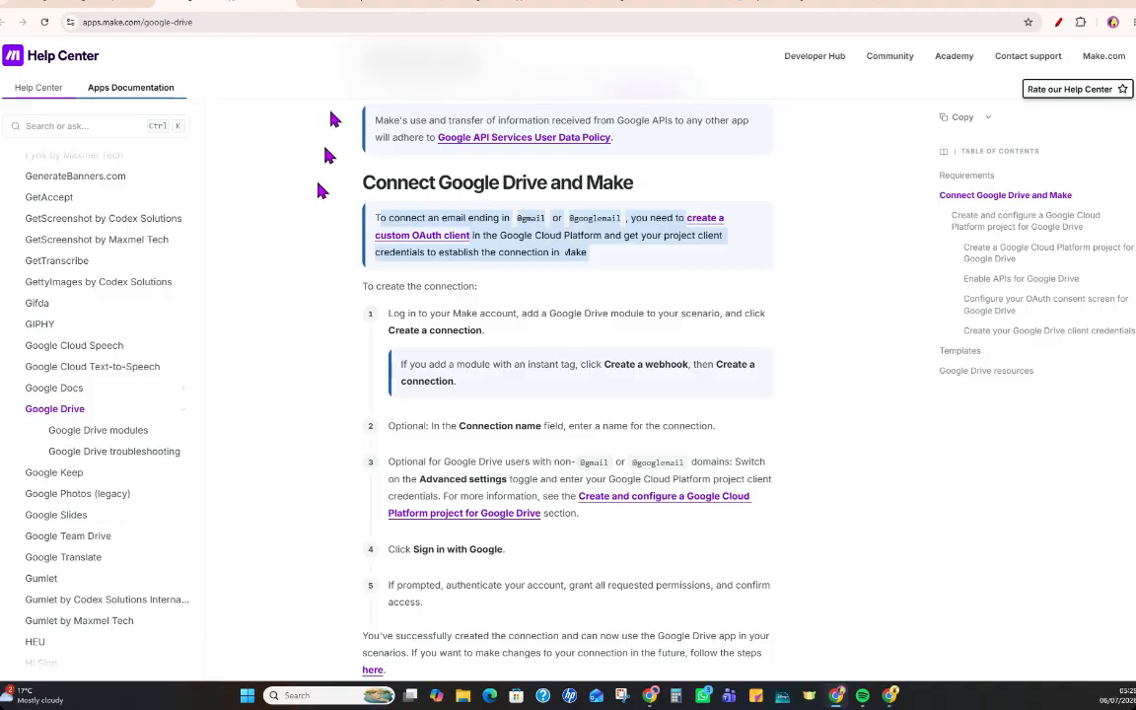
Search Google for "google cloud console" in a new browser tab.
click(880, 11)
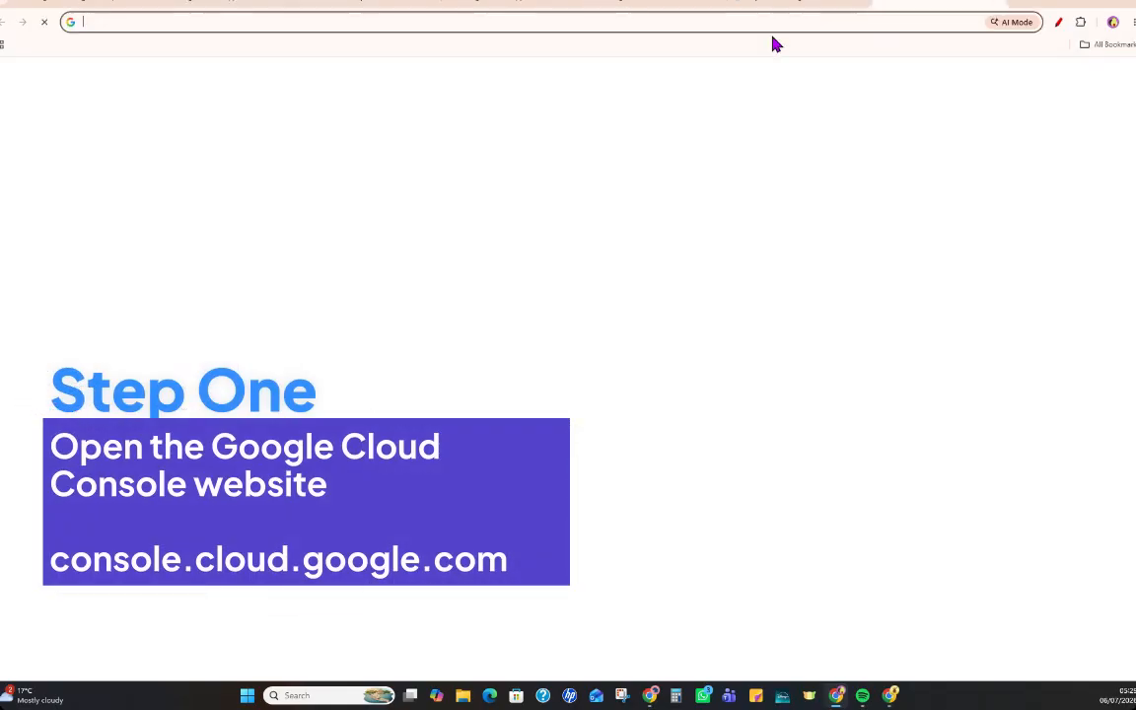
click(533, 225)
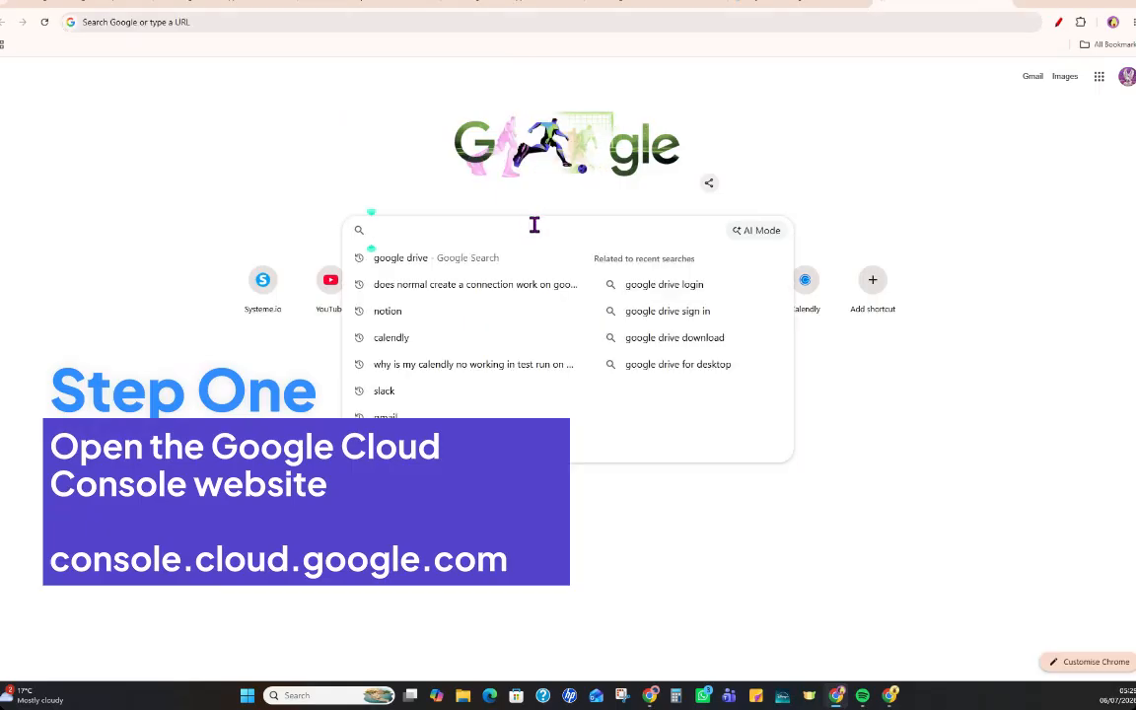
text(google clou)
text(d console)
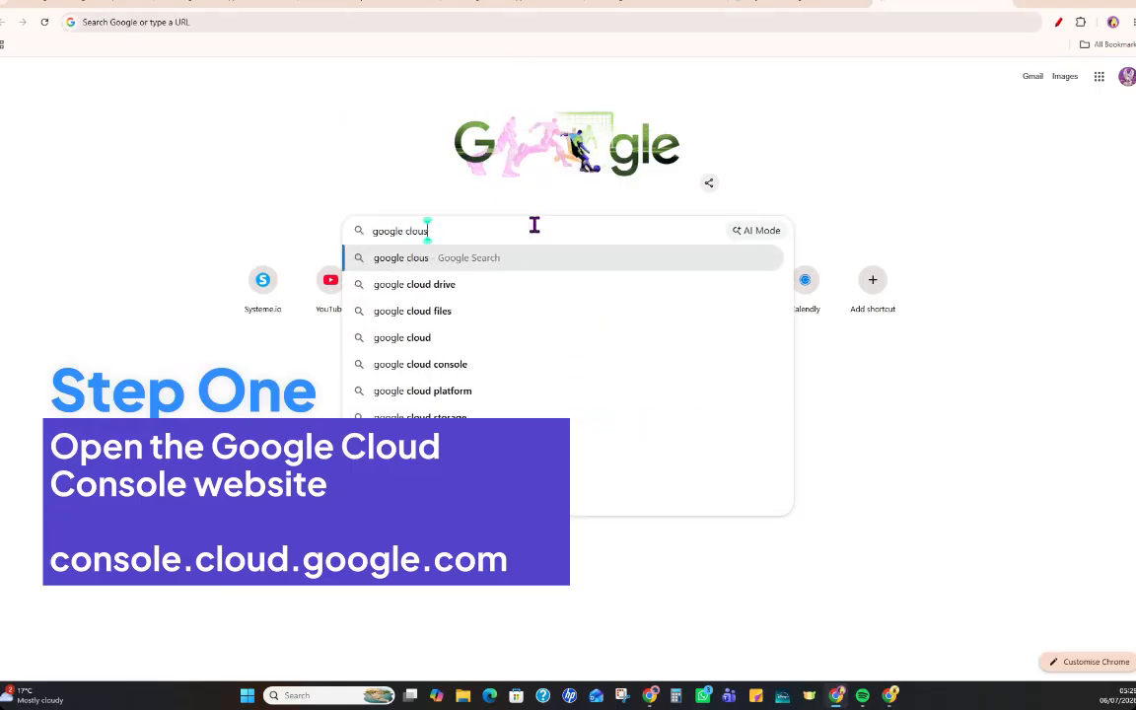
key(Return)
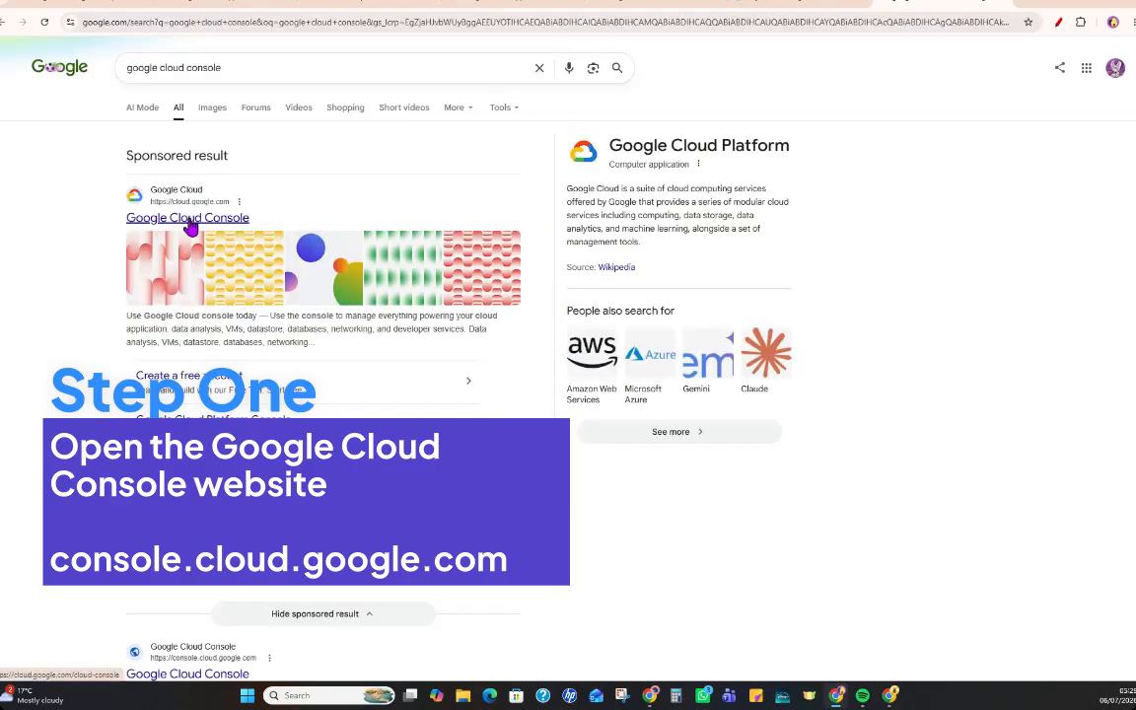
Open the Google Cloud Console site and accept its Terms of Service without subscribing to email updates.
click(187, 220)
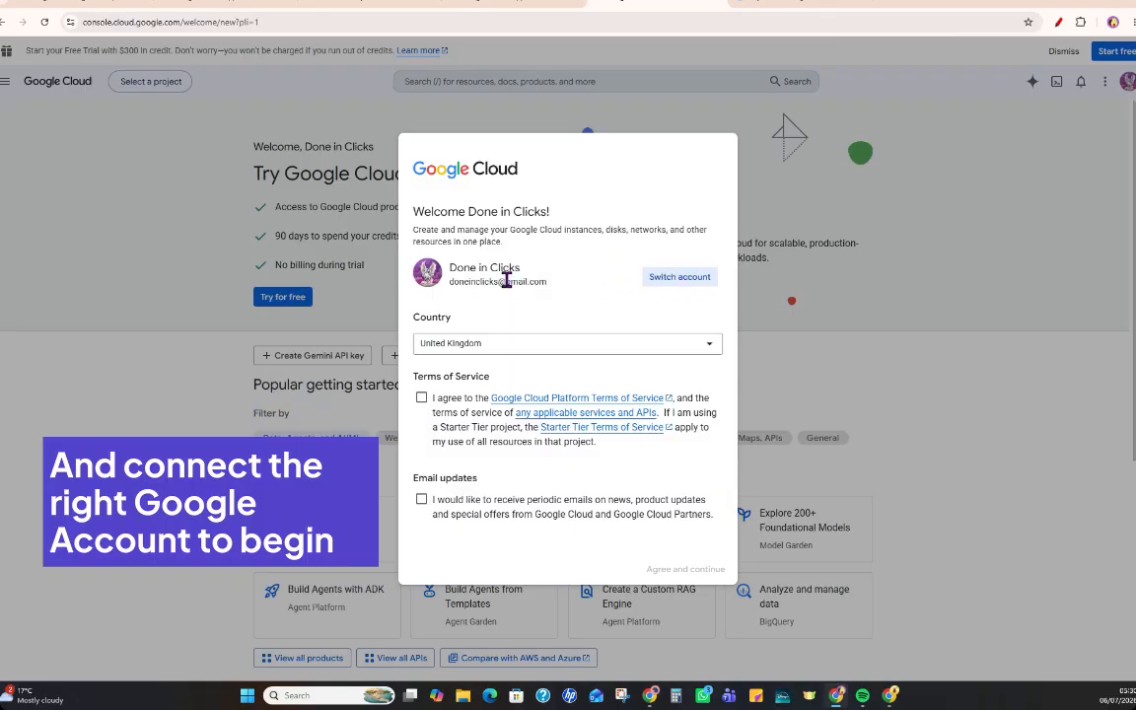
click(421, 398)
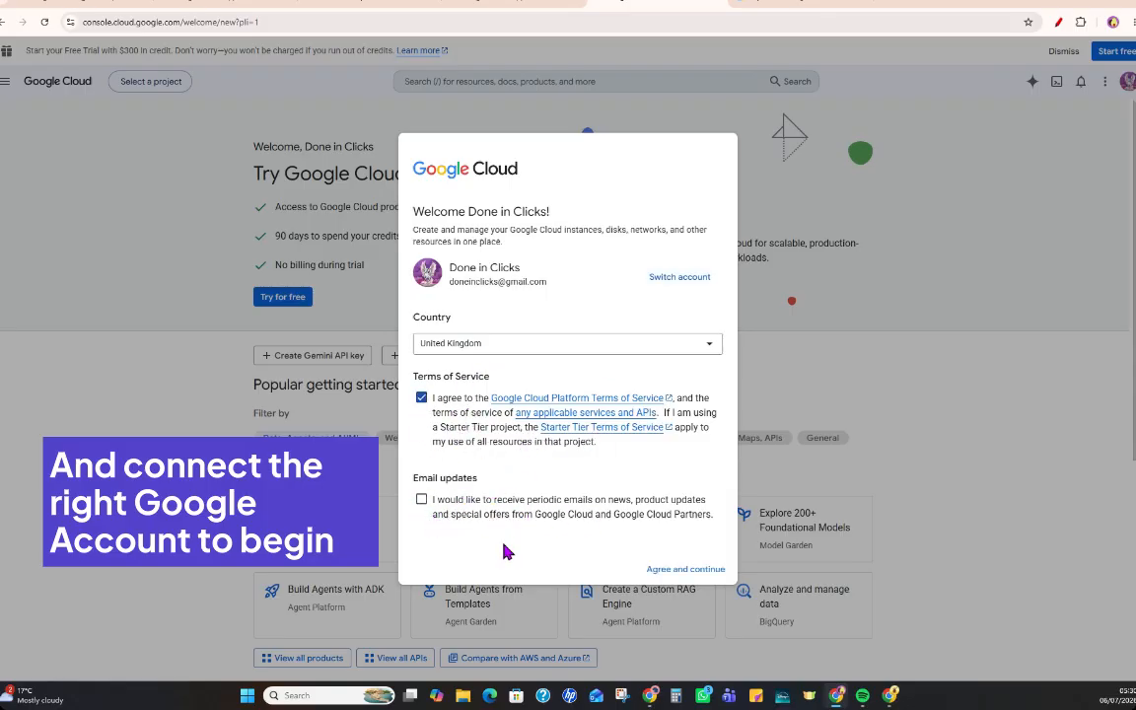
click(696, 570)
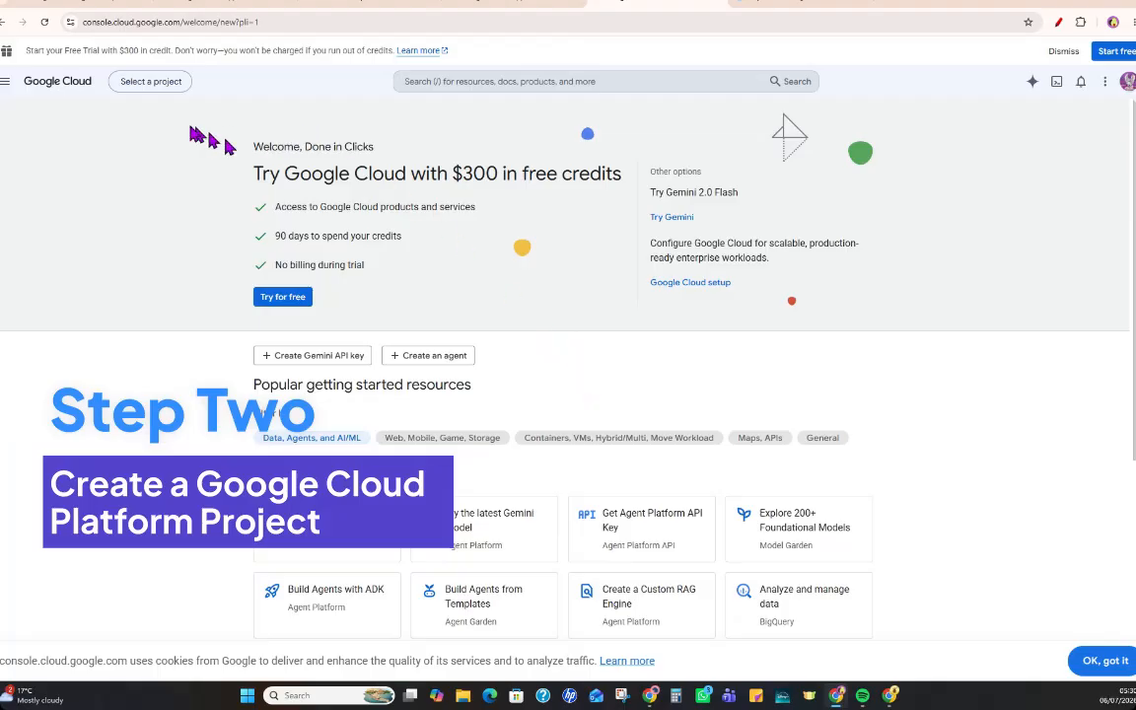
Create a new Google Cloud project named "Make Automations" and switch to it.
click(152, 85)
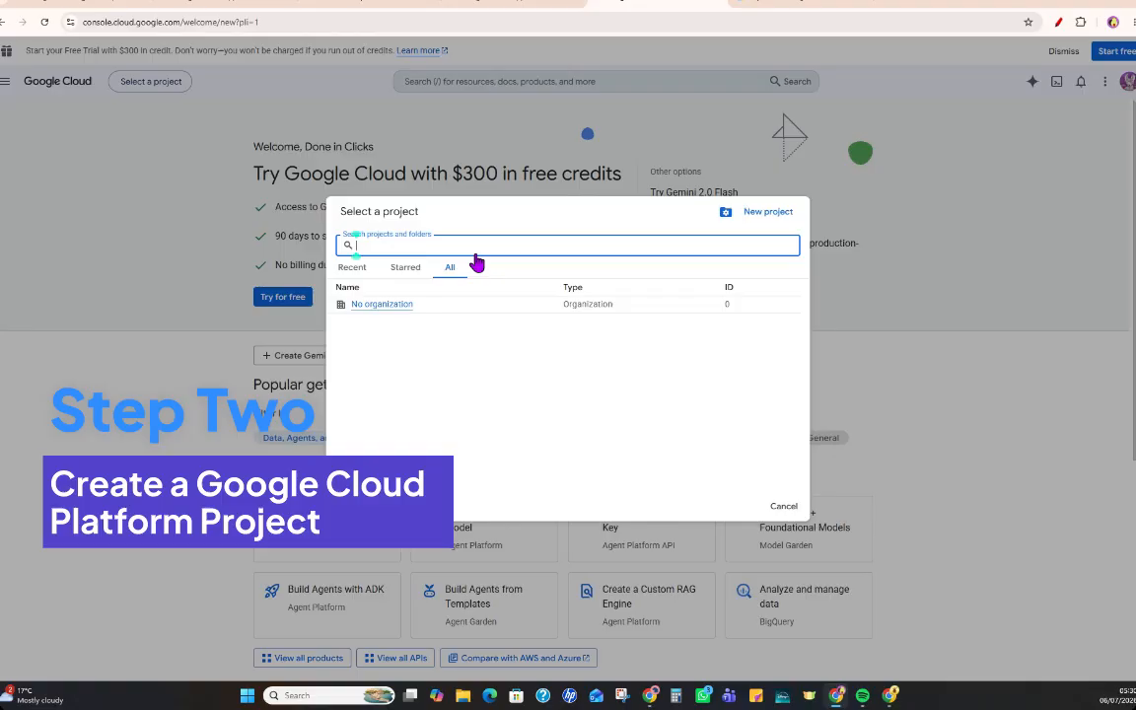
click(769, 212)
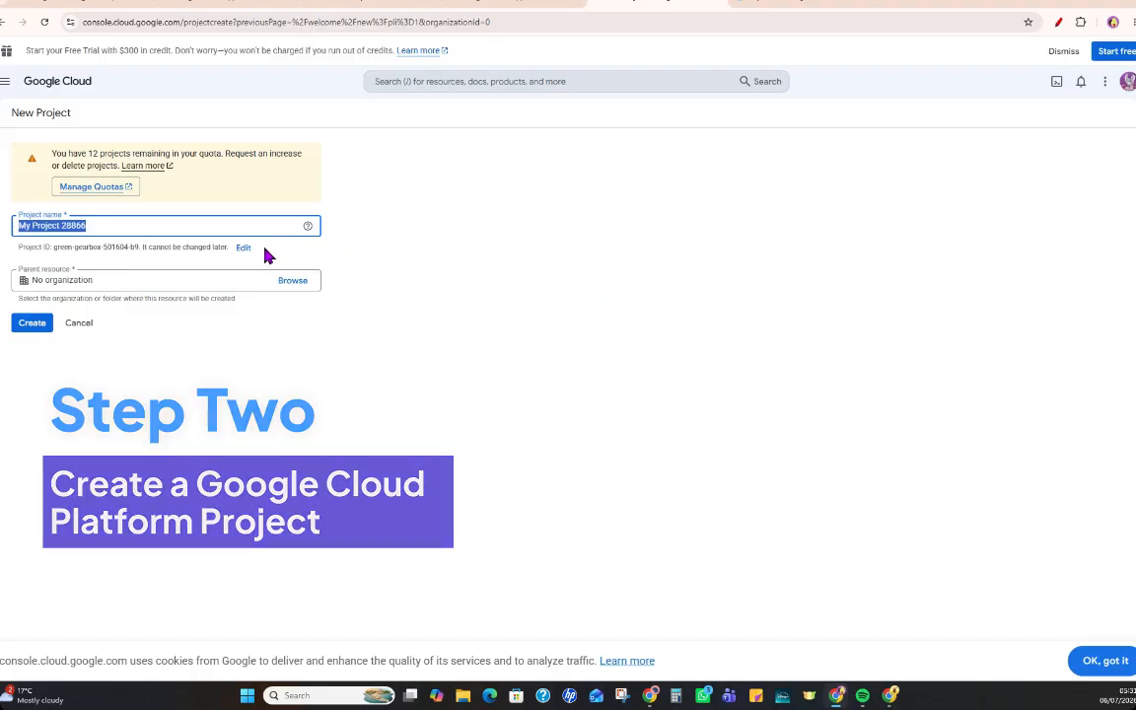
text(Make Automations)
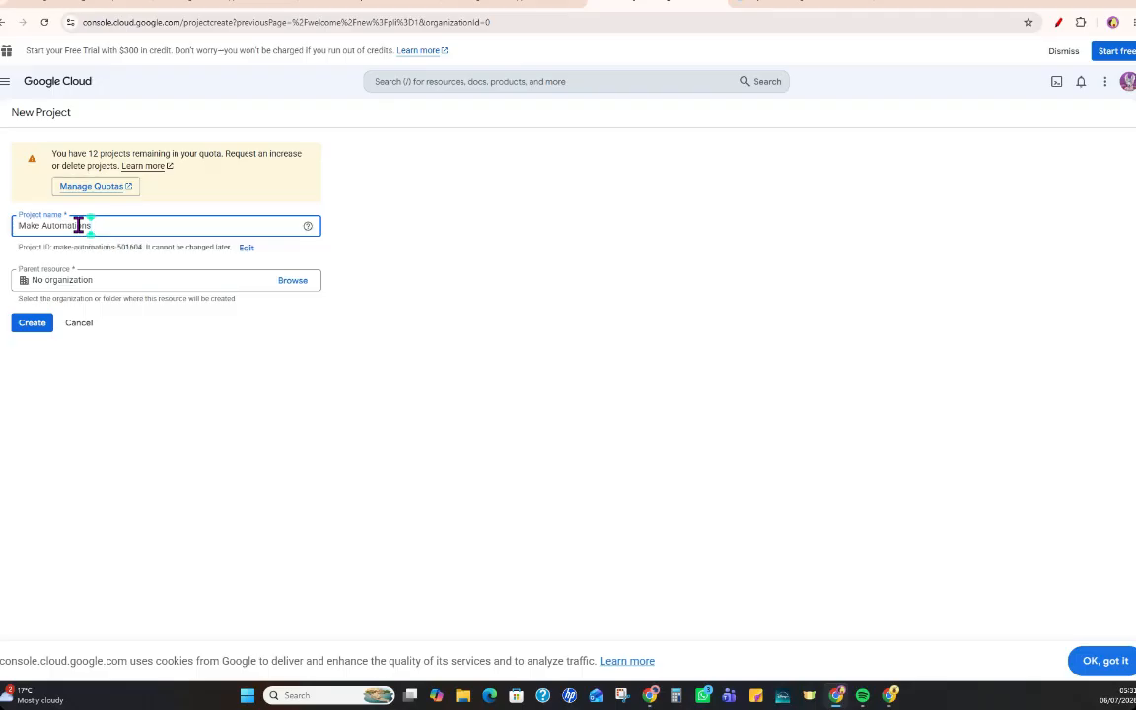
click(31, 326)
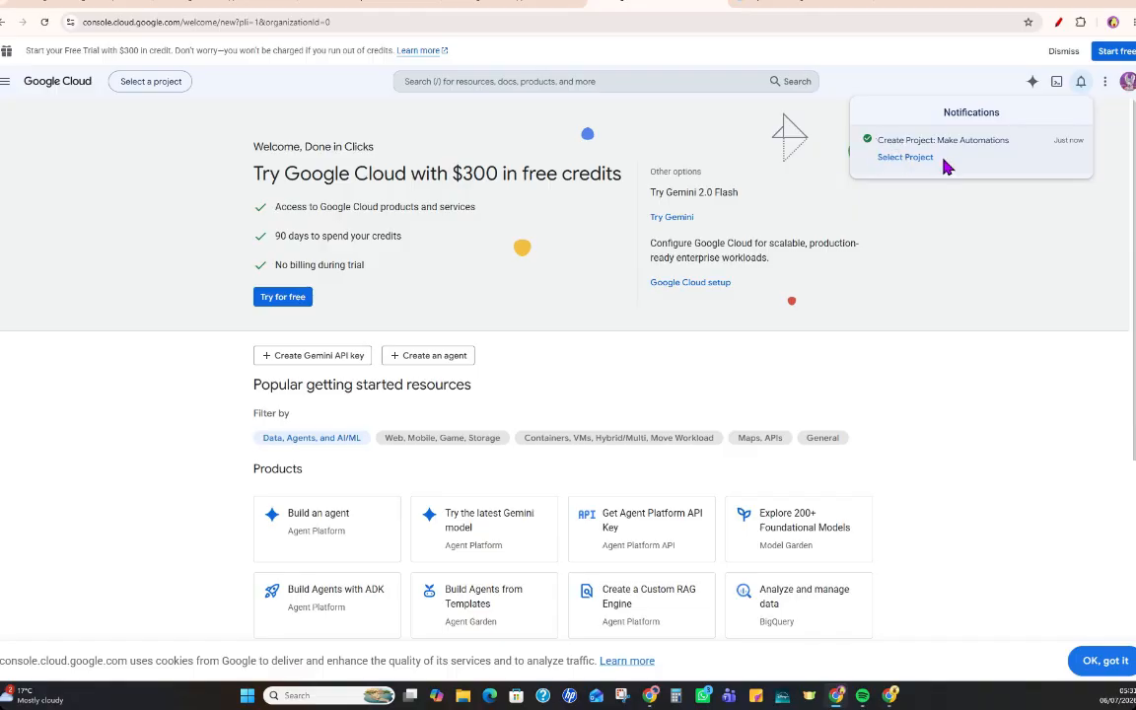
click(899, 160)
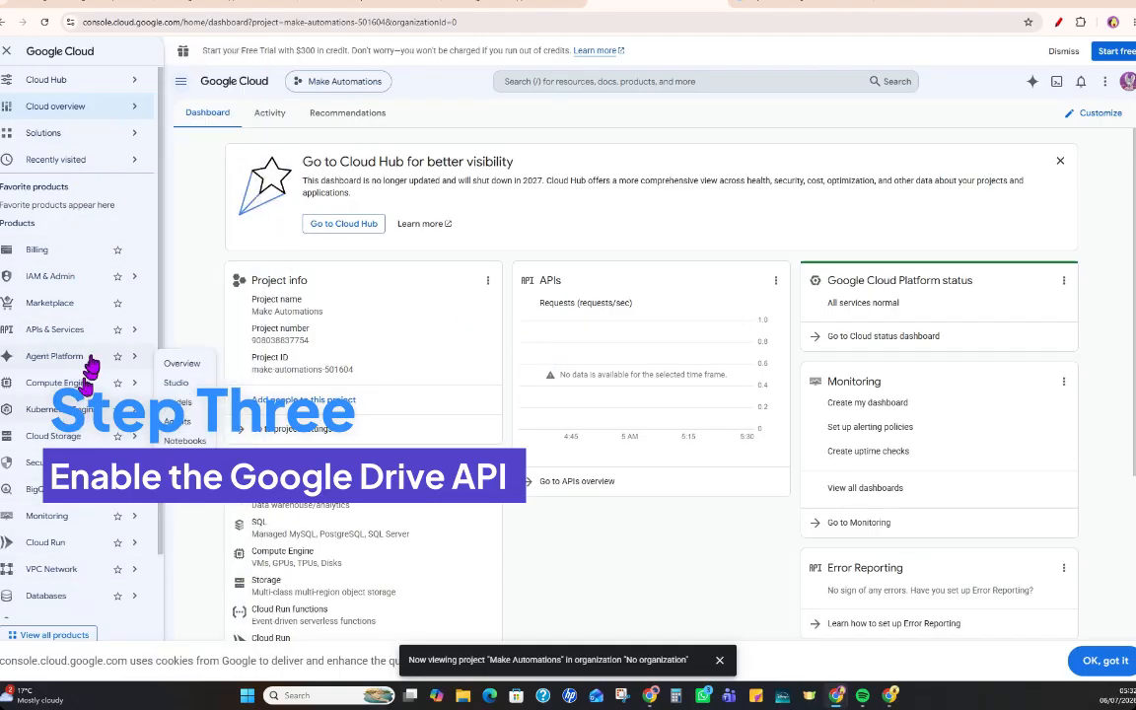
Find the Google Drive API in the API Library and enable it for the Make Automations project.
mouse_move(56, 340)
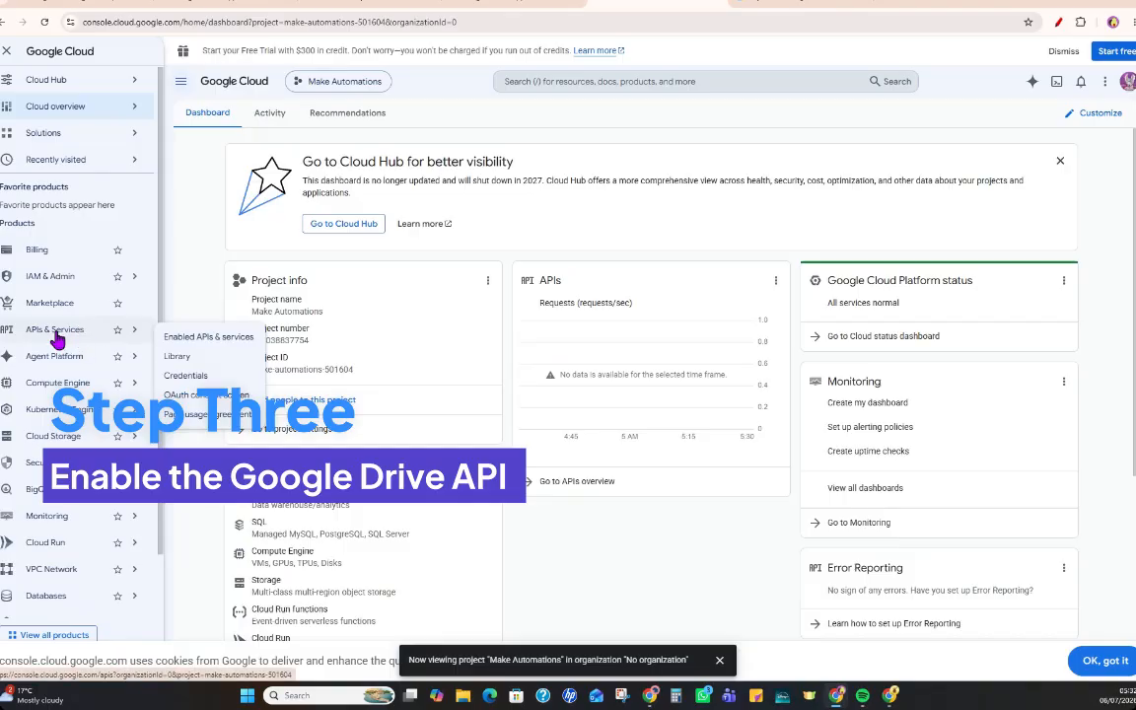
click(178, 361)
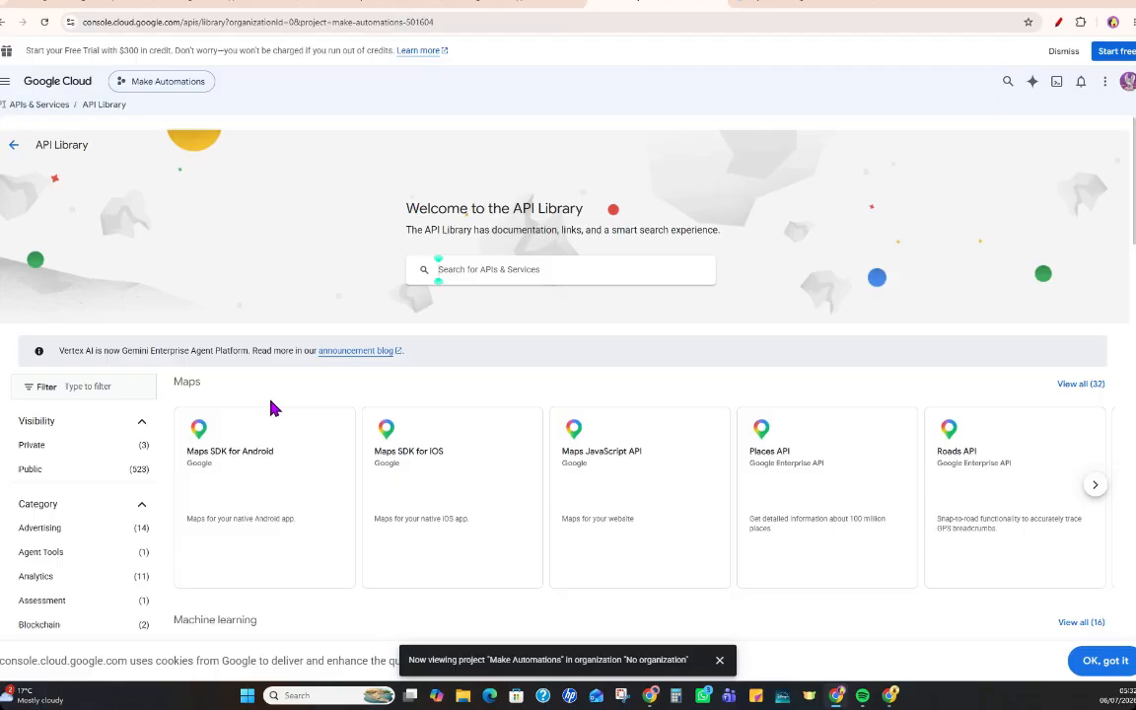
click(502, 269)
text(Google Drive API)
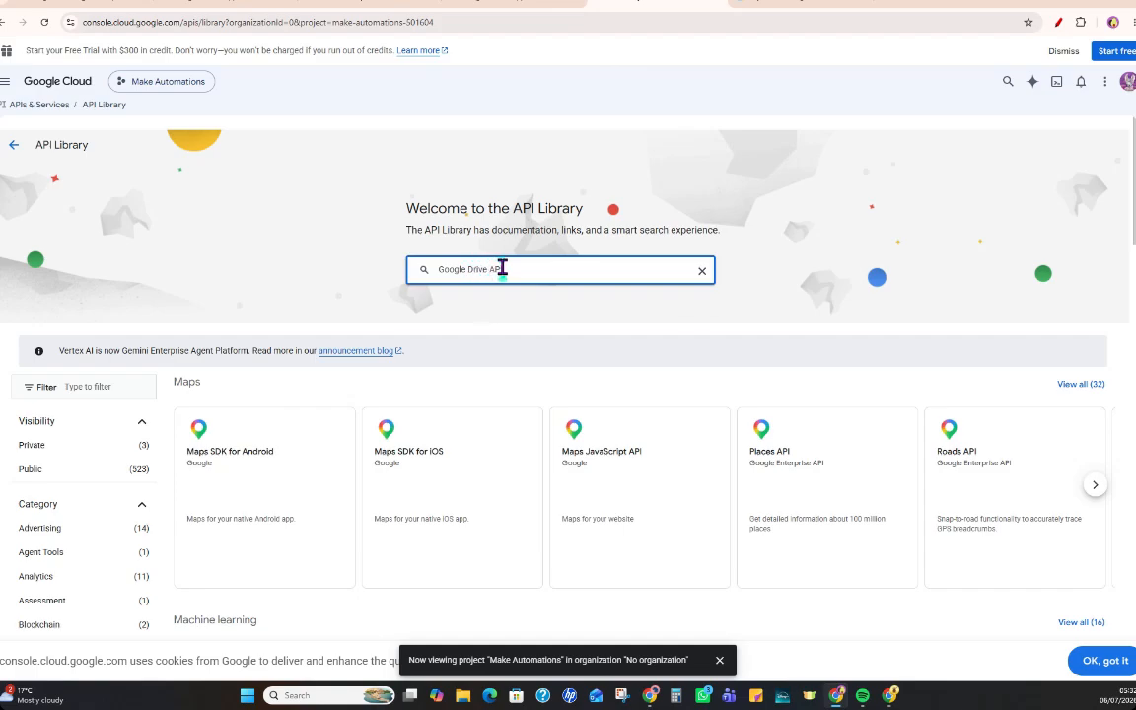
key(Return)
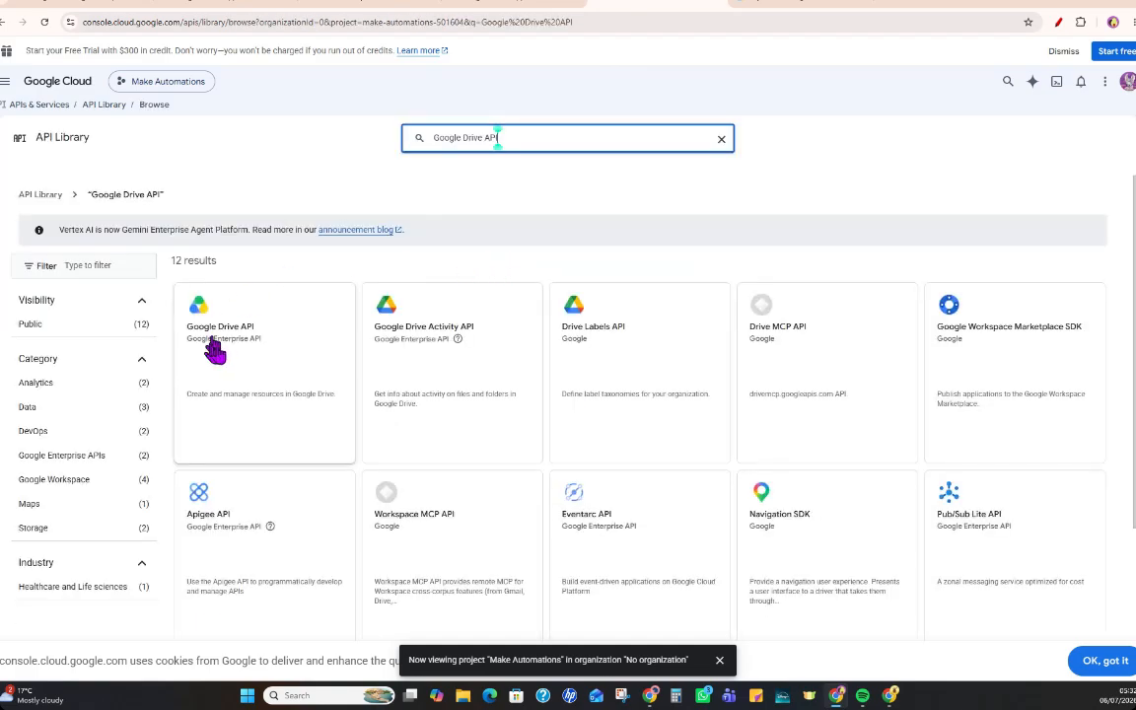
click(220, 335)
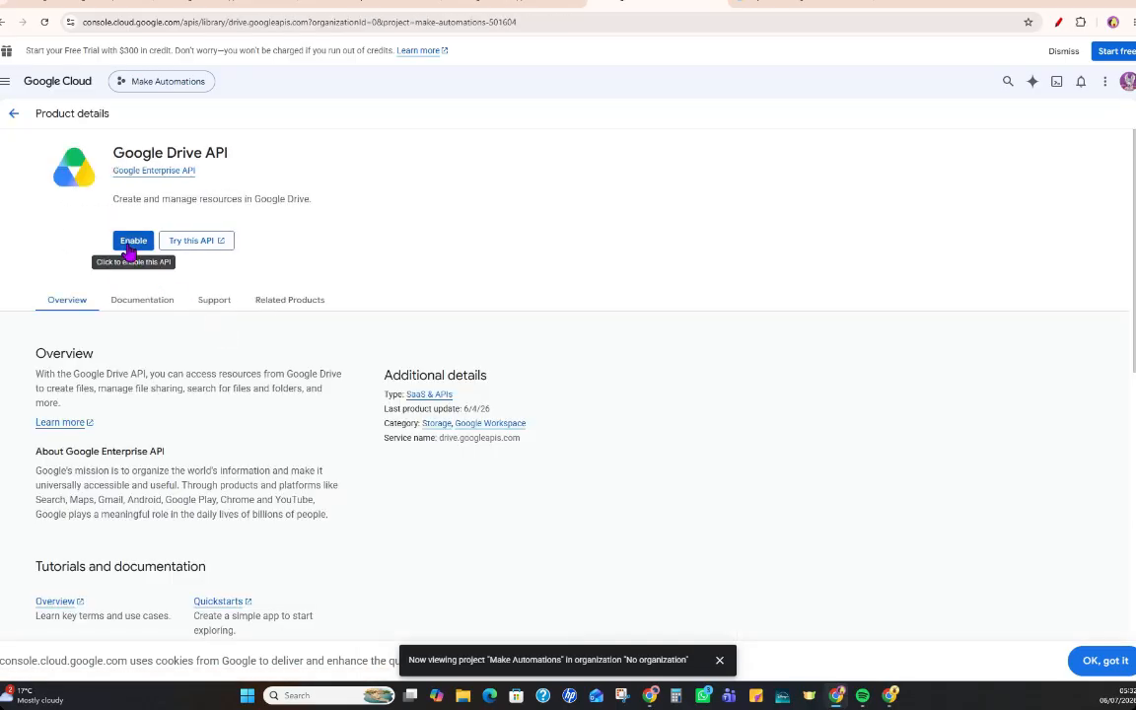
click(128, 246)
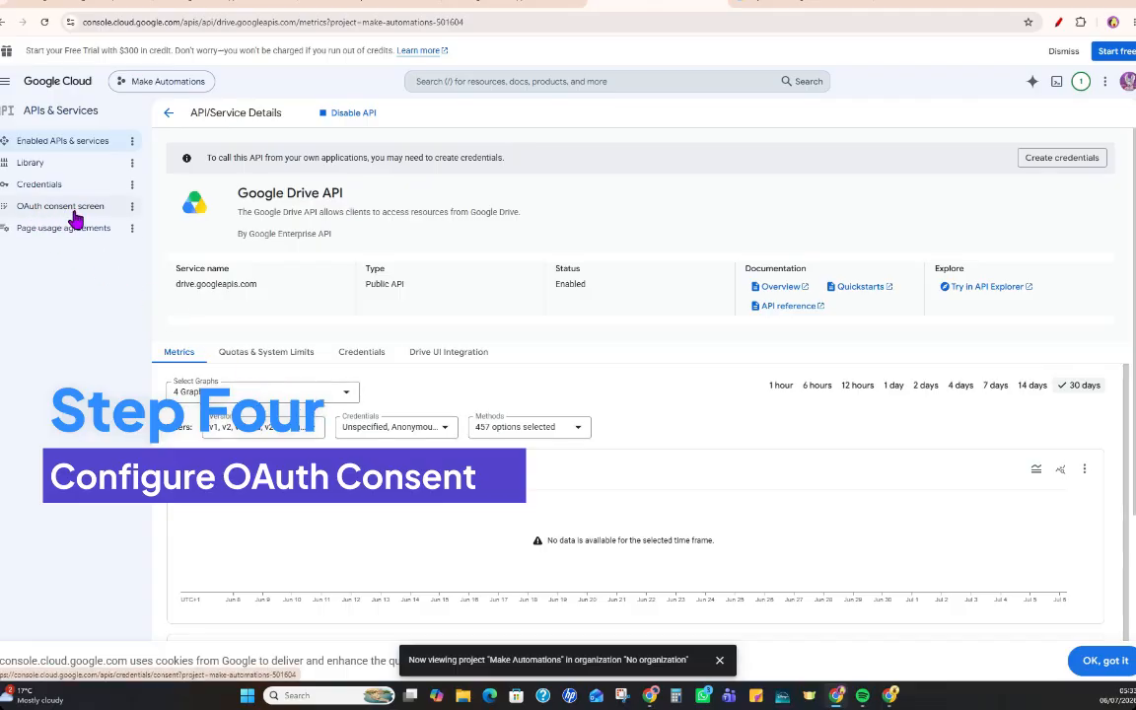
Start the OAuth consent configuration and complete App Information with the app name "Make" and the account's own address as user support email.
click(106, 211)
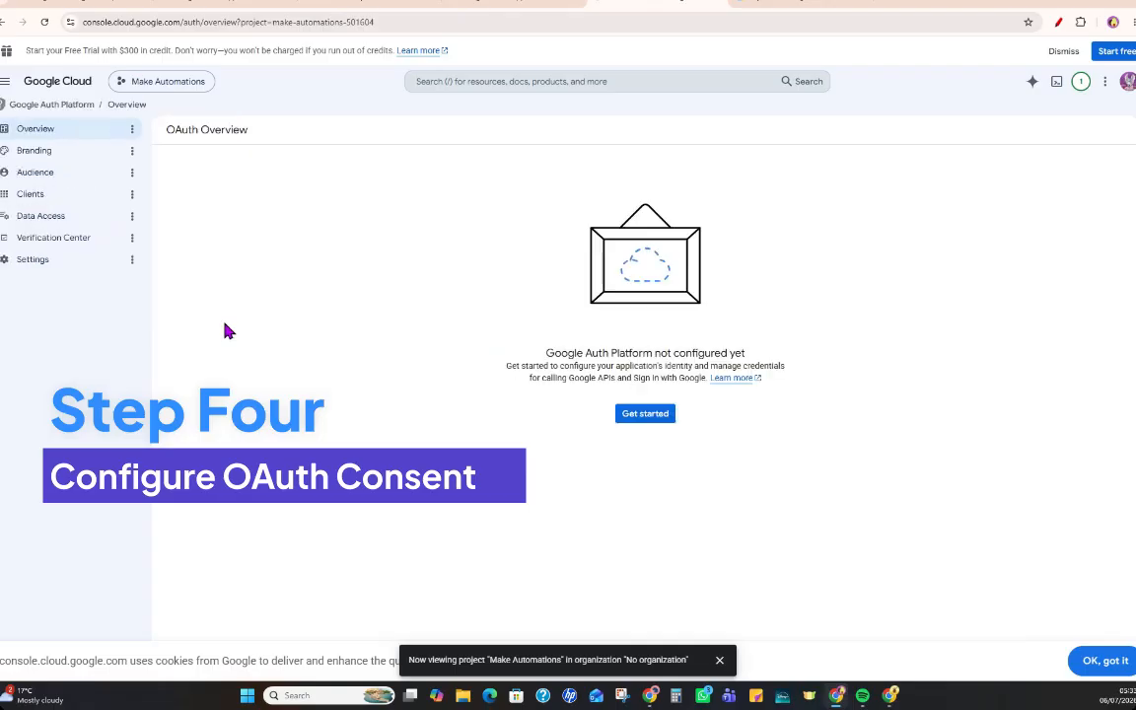
click(654, 418)
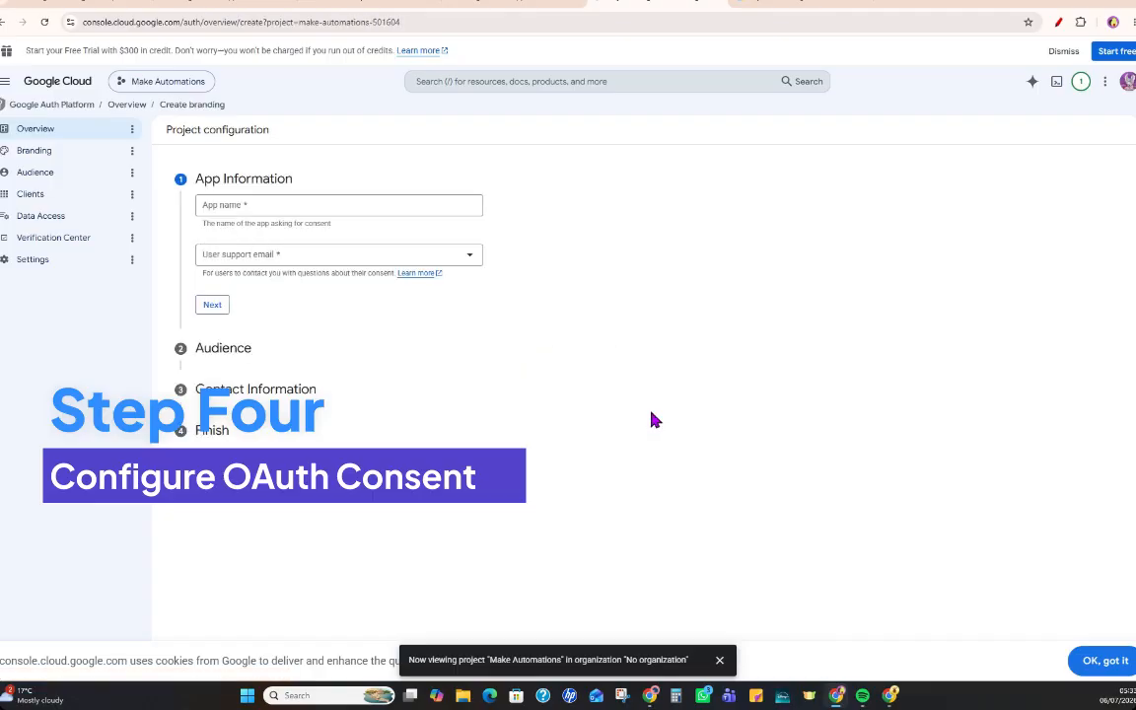
click(258, 202)
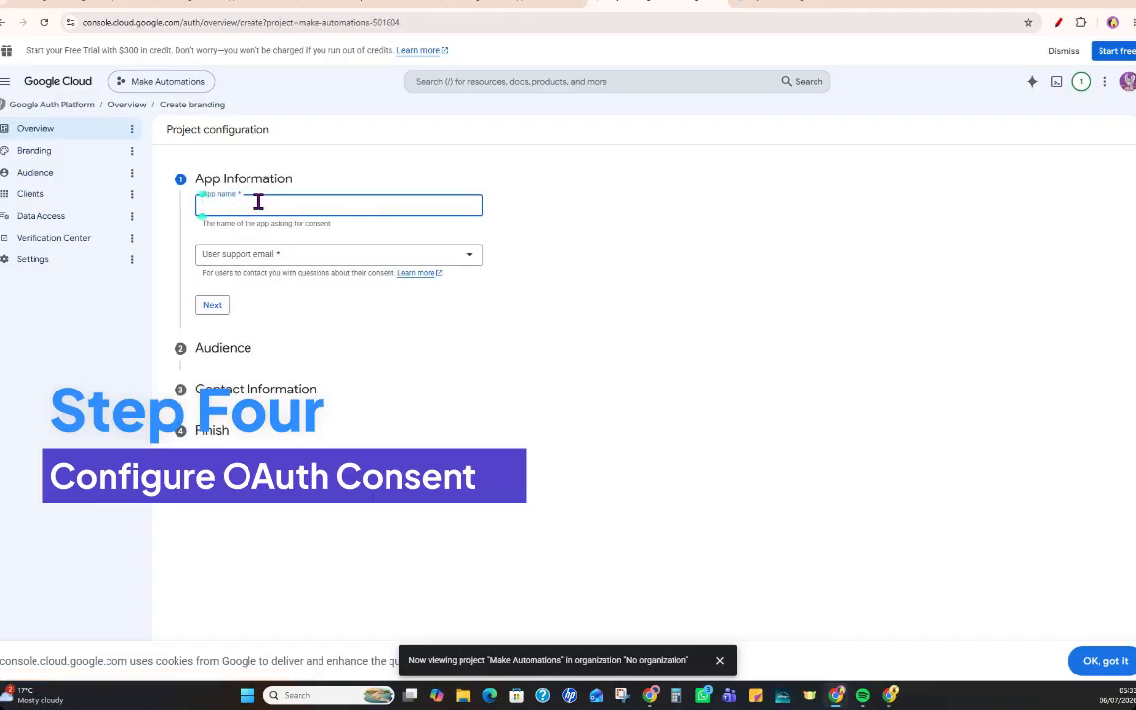
text(Make)
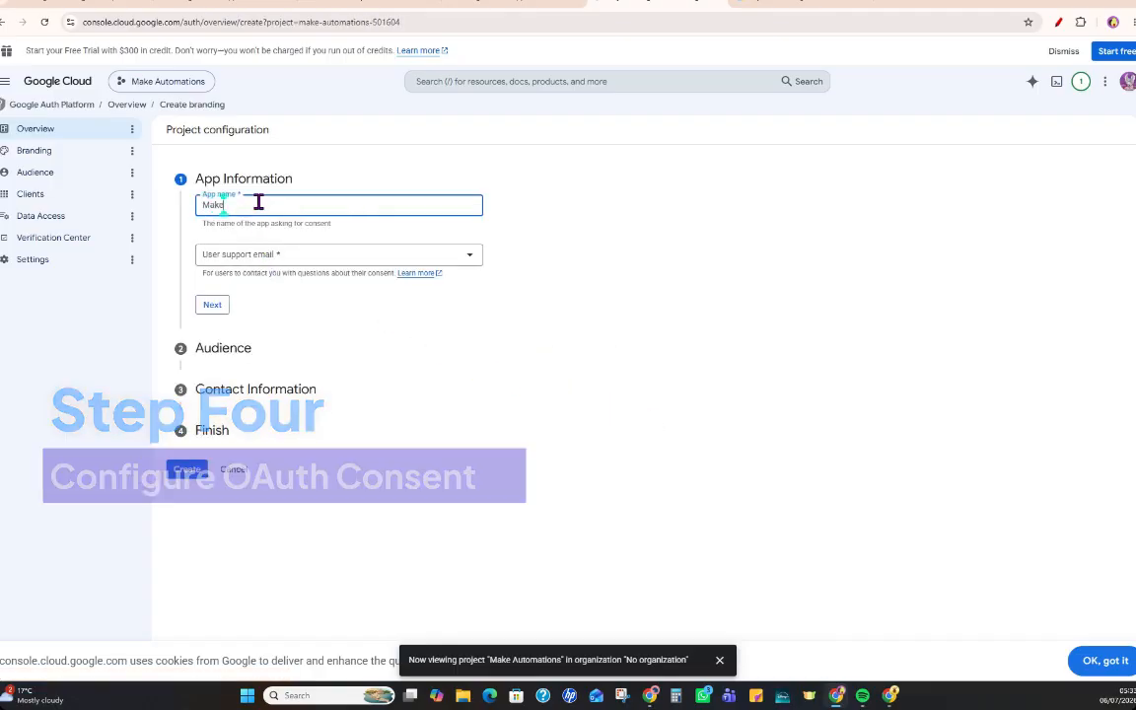
click(253, 262)
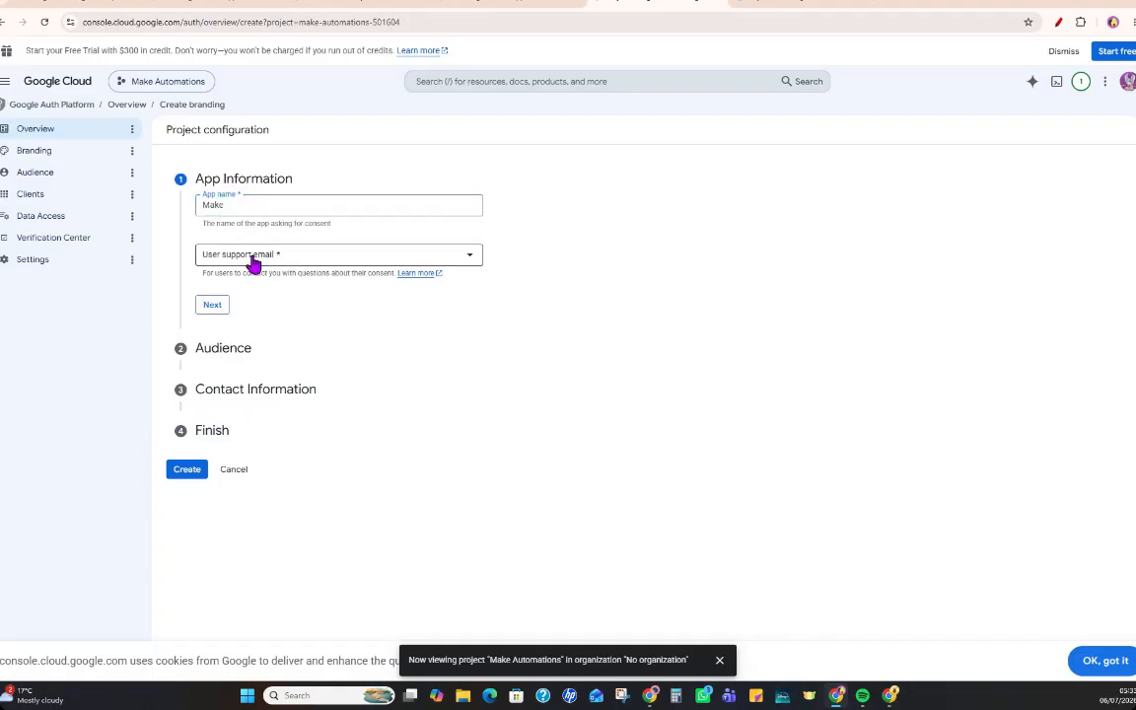
click(262, 265)
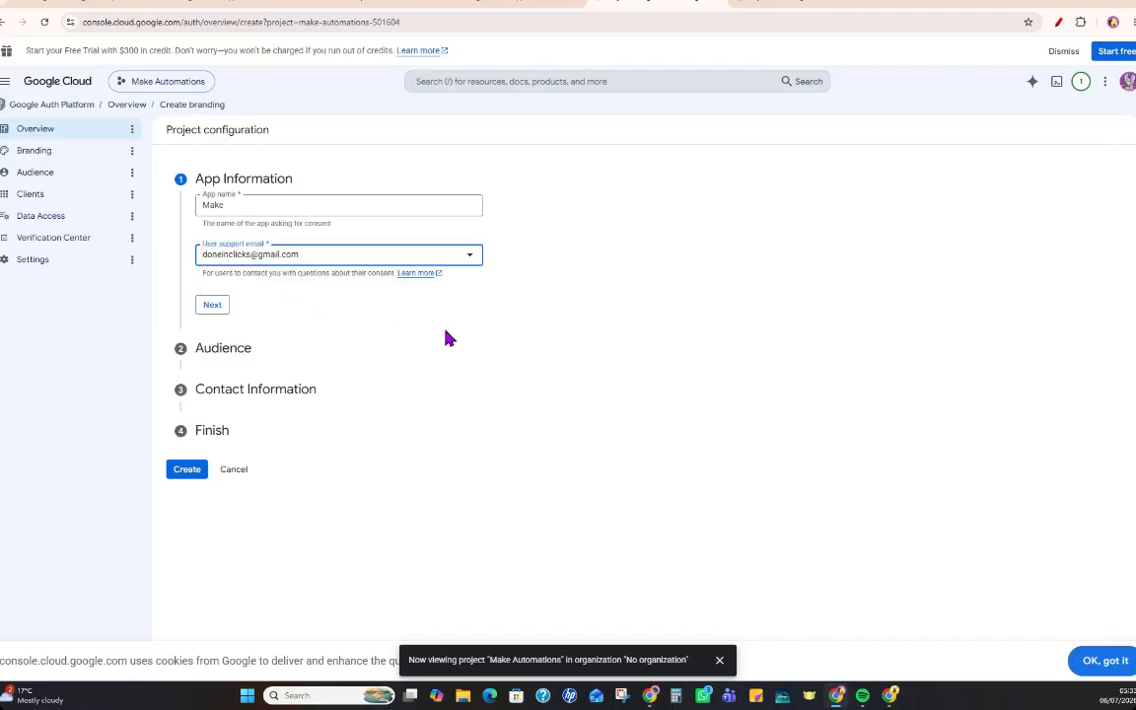
click(212, 305)
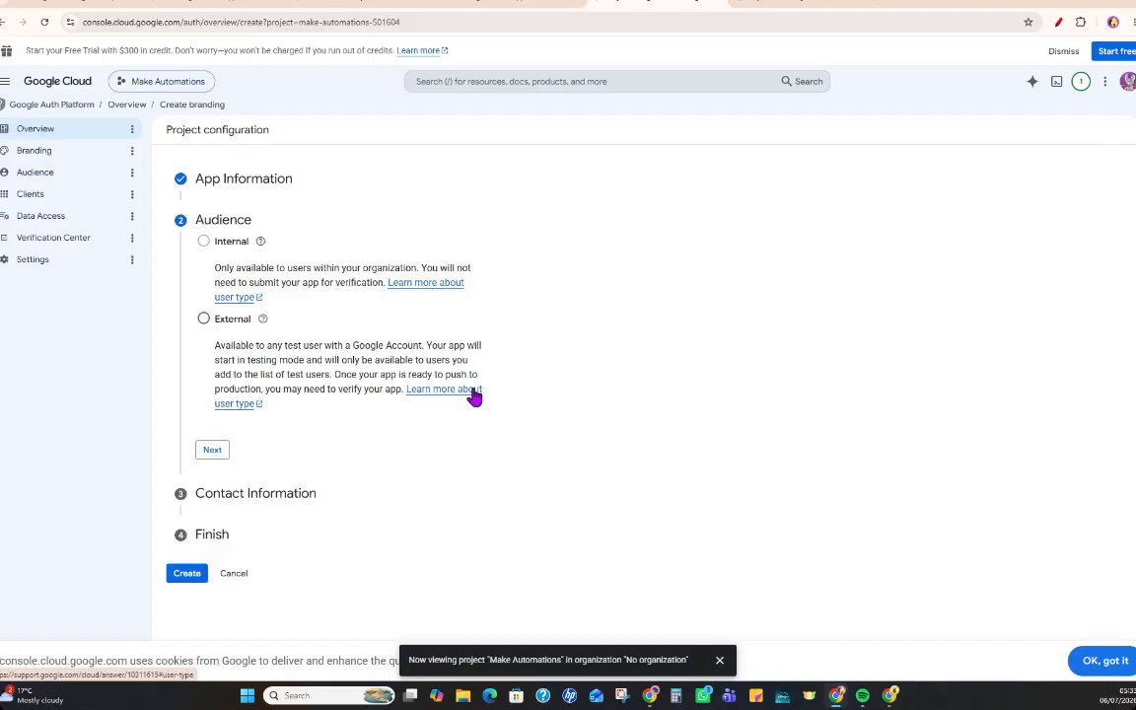
Set the OAuth app's audience to External and continue to Contact Information.
click(204, 318)
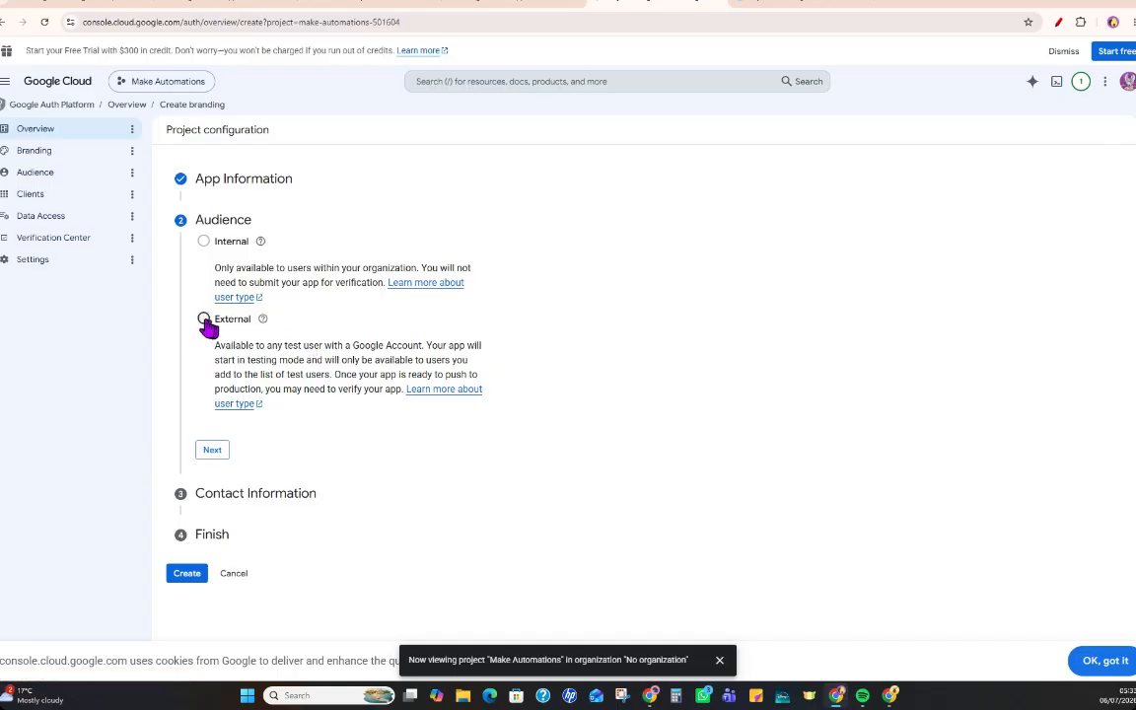
click(213, 454)
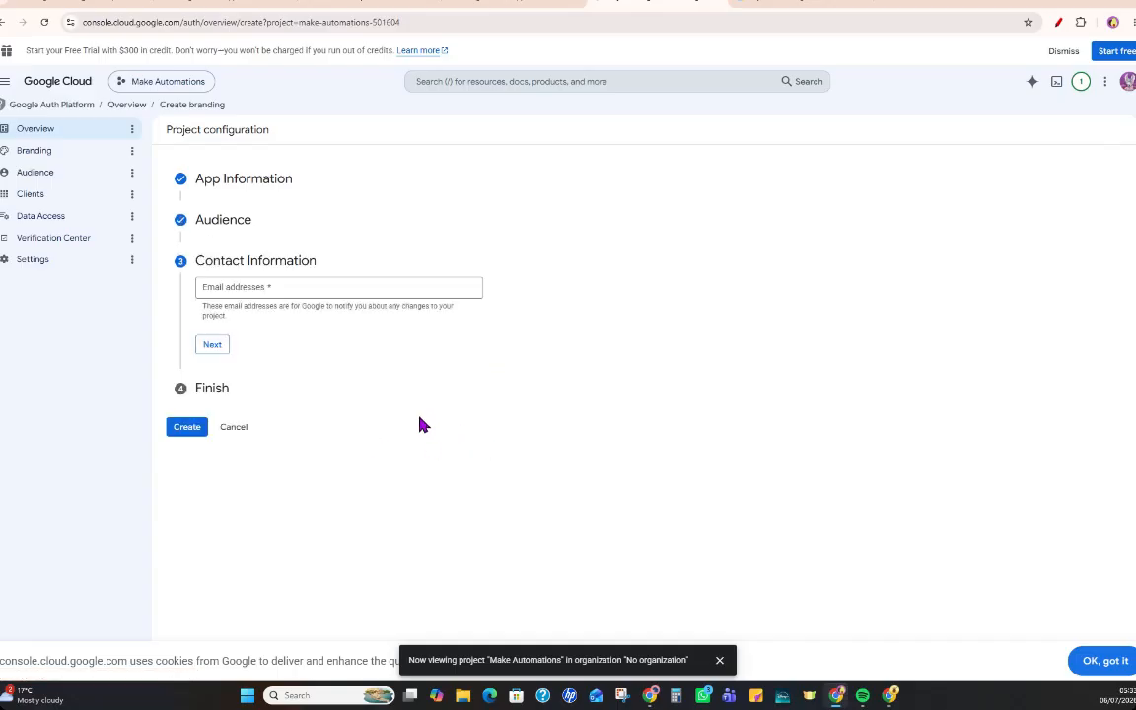
Enter the account's own email address as the project's contact information and continue to the Finish section.
click(243, 288)
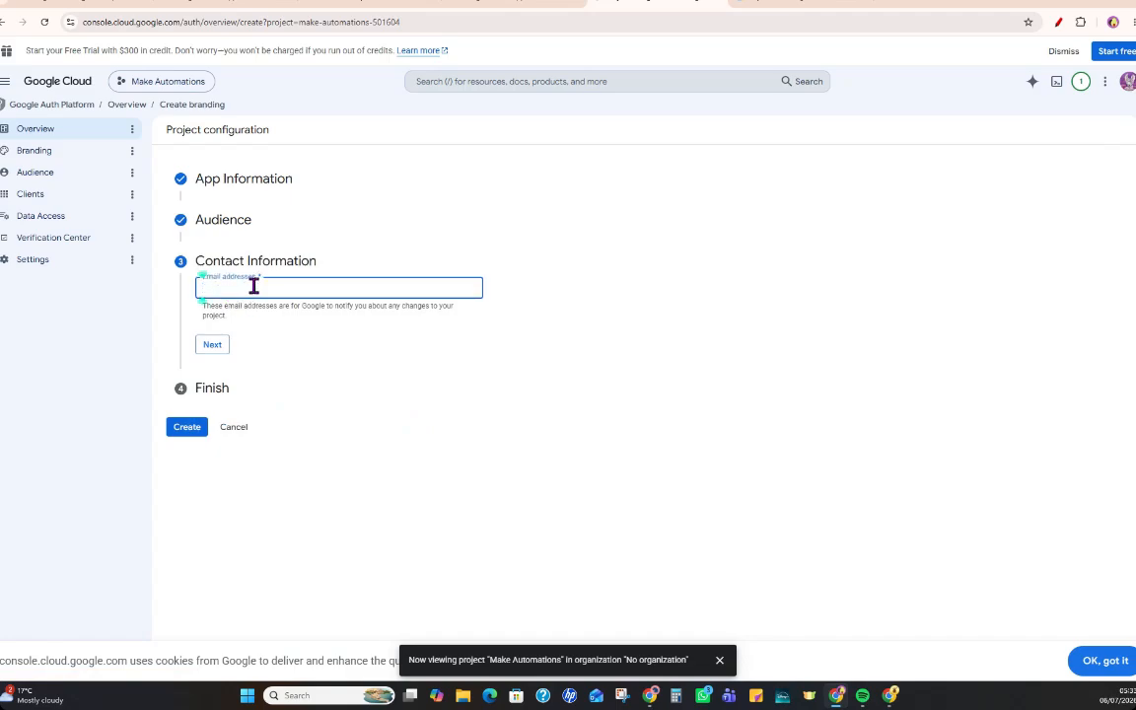
text(done)
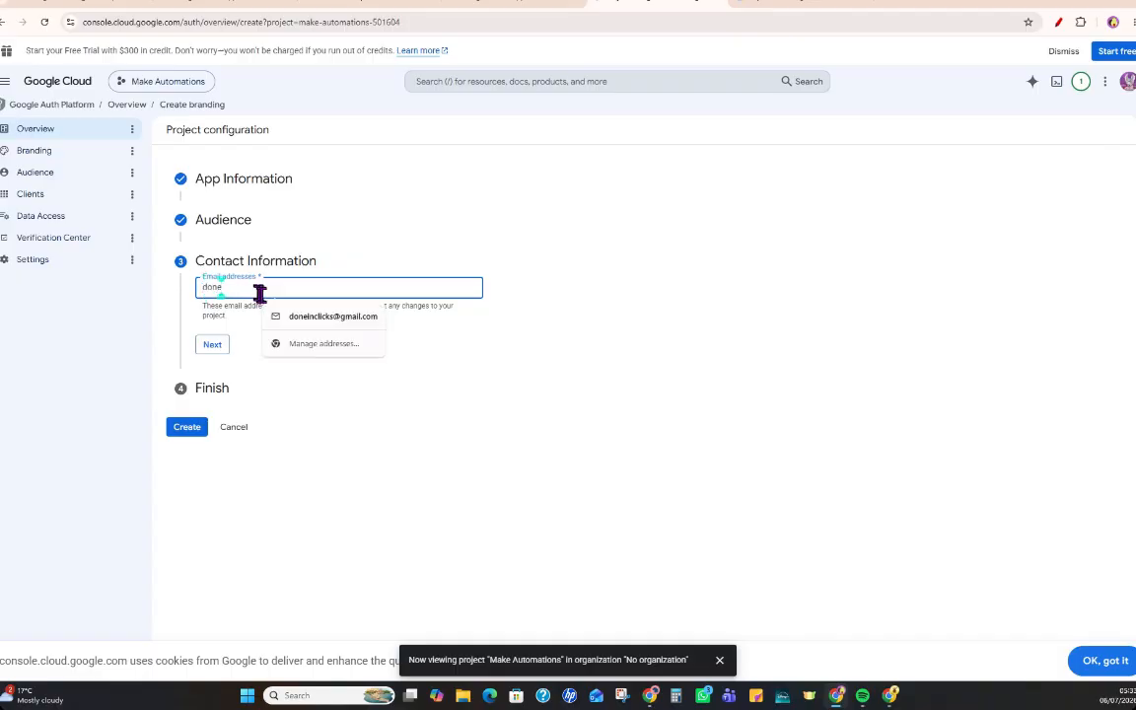
click(281, 314)
click(213, 347)
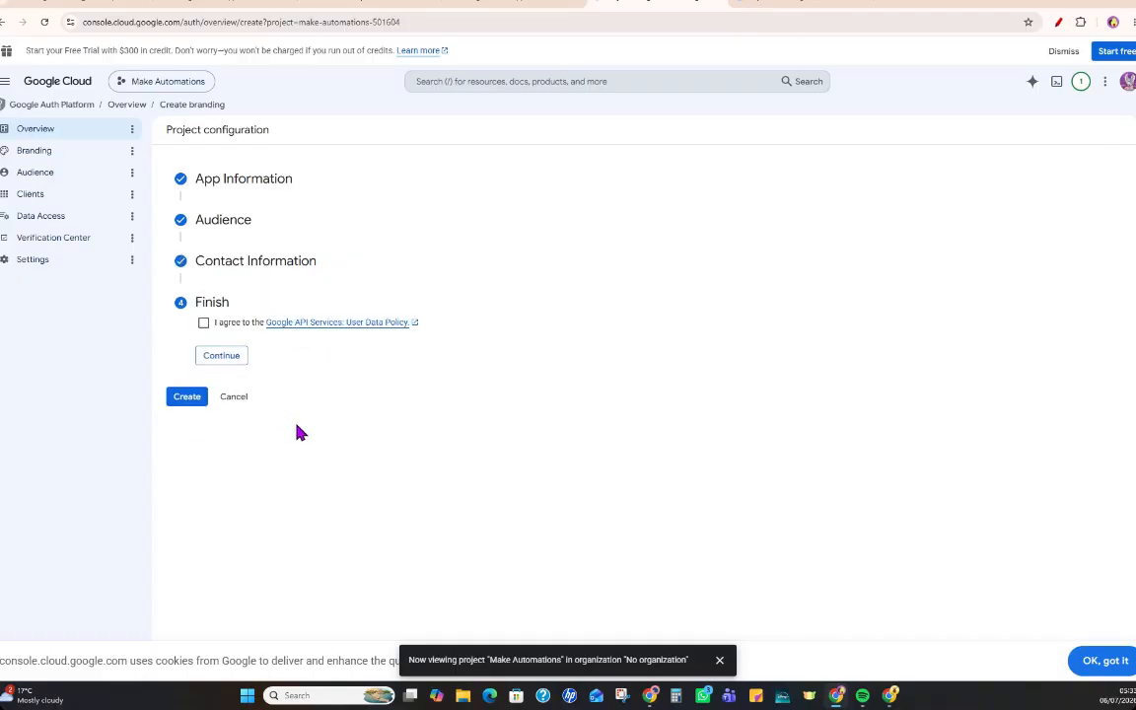
Agree to the Google API Services User Data Policy and create the OAuth app configuration.
click(204, 323)
click(203, 325)
click(219, 361)
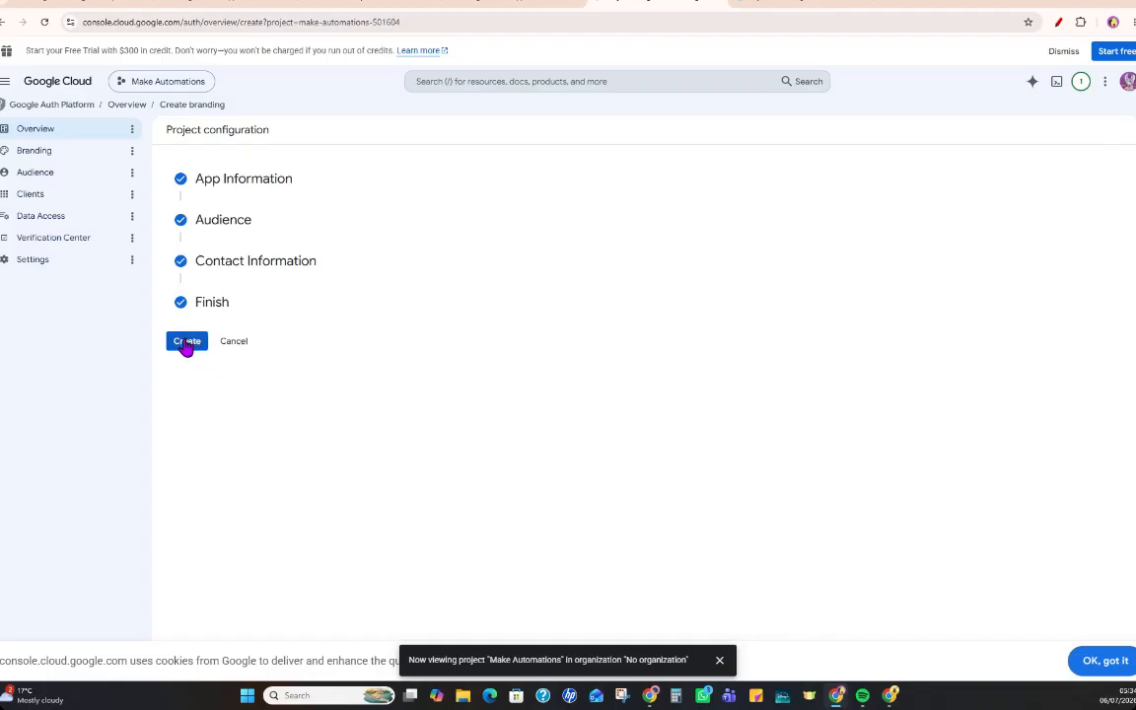
click(186, 342)
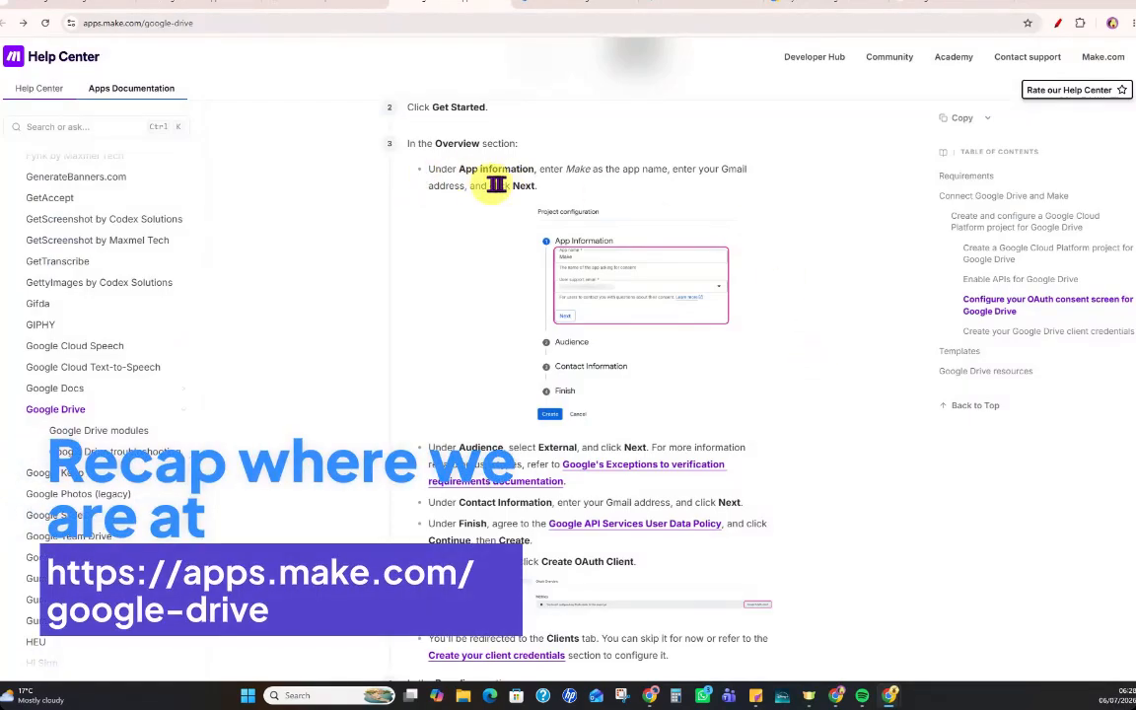
Review the OAuth consent screen instructions in Make's Google Drive guide, from App Information through Branding and test users, against the project's Audience page.
drag(457, 173, 537, 186)
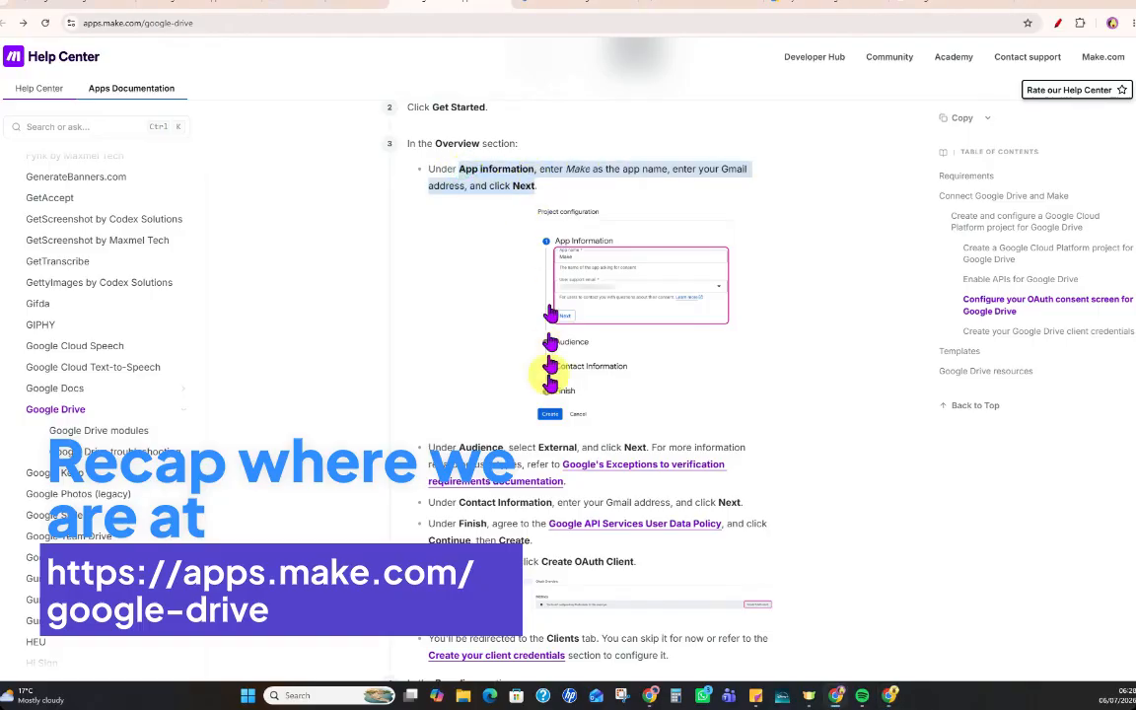
scroll(750, 430, down, 1)
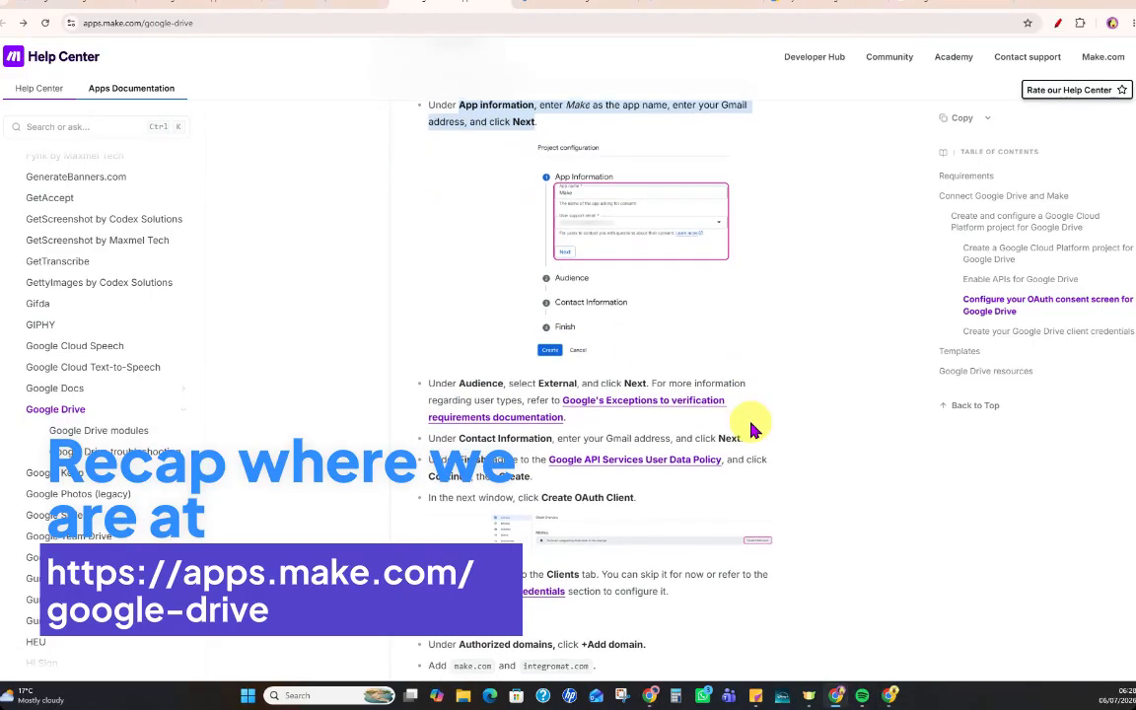
scroll(750, 431, down, 2)
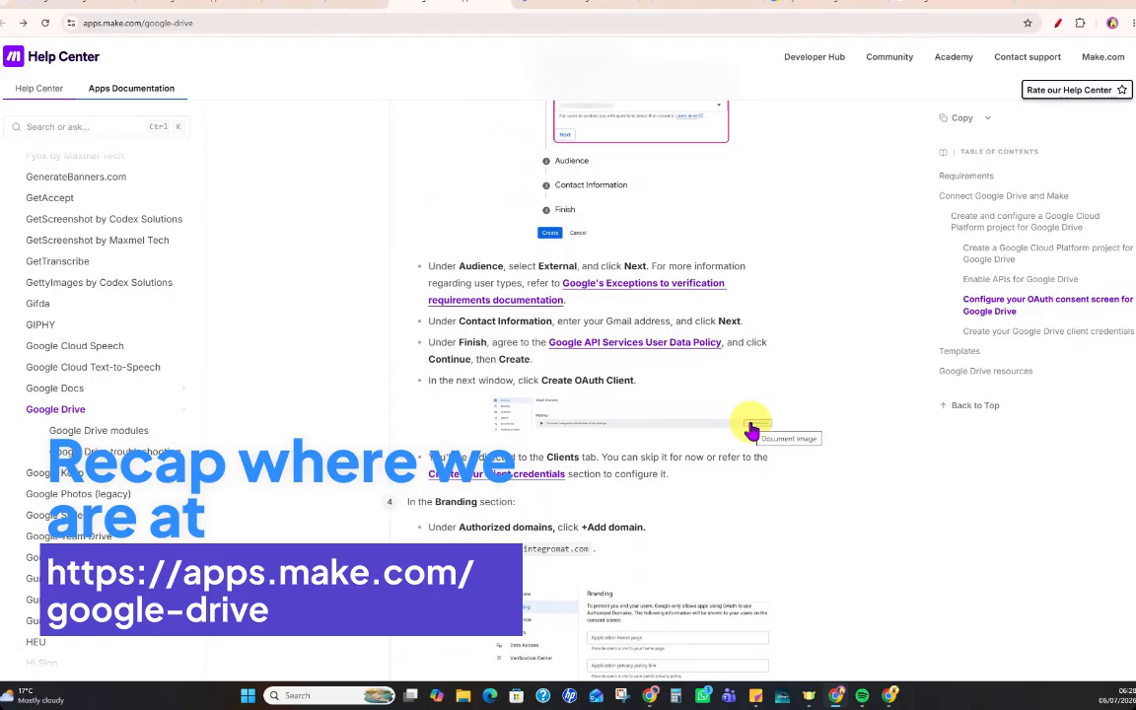
drag(79, 23, 195, 24)
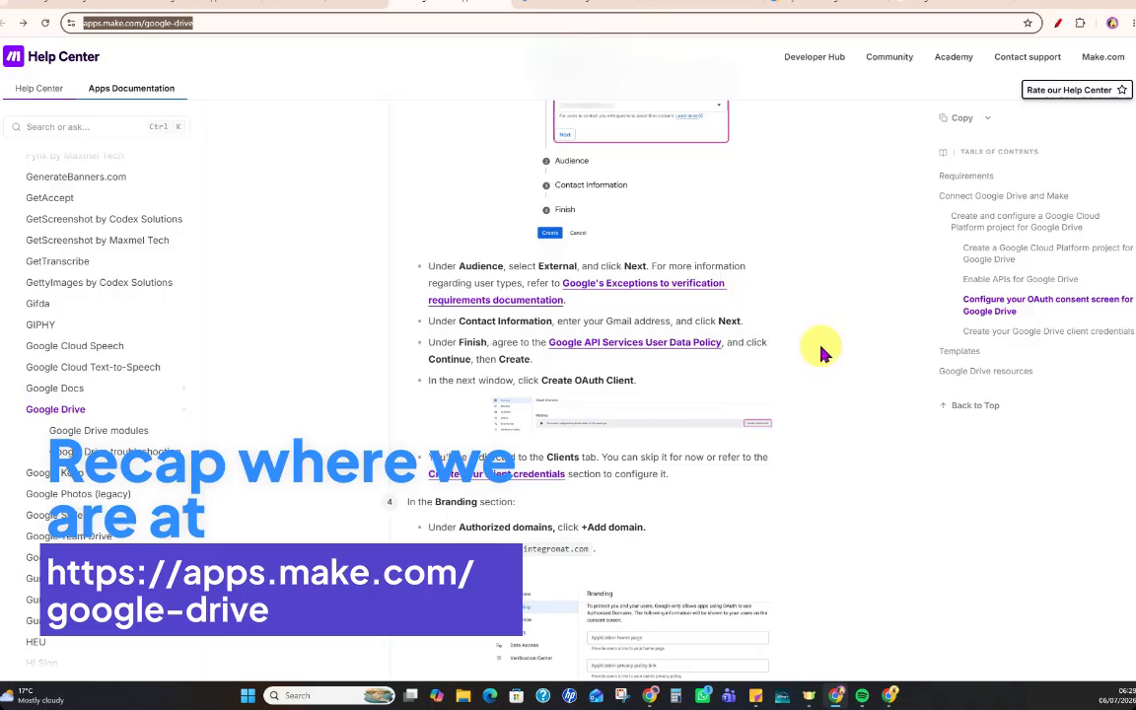
drag(459, 266, 510, 265)
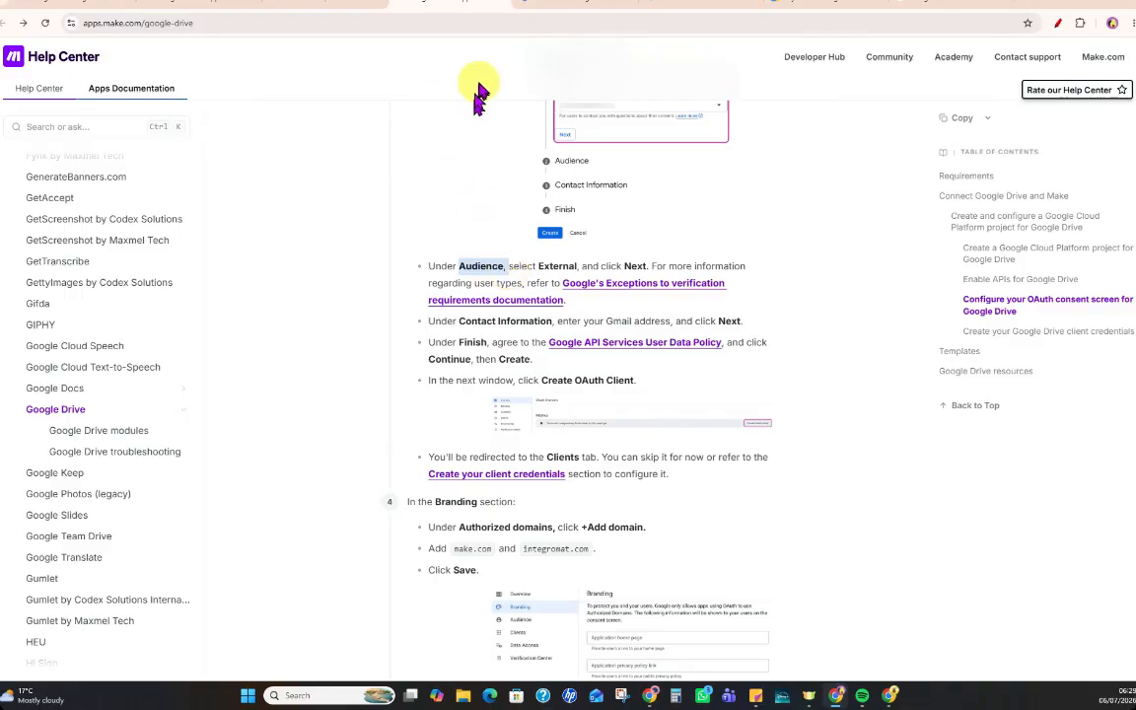
click(576, 10)
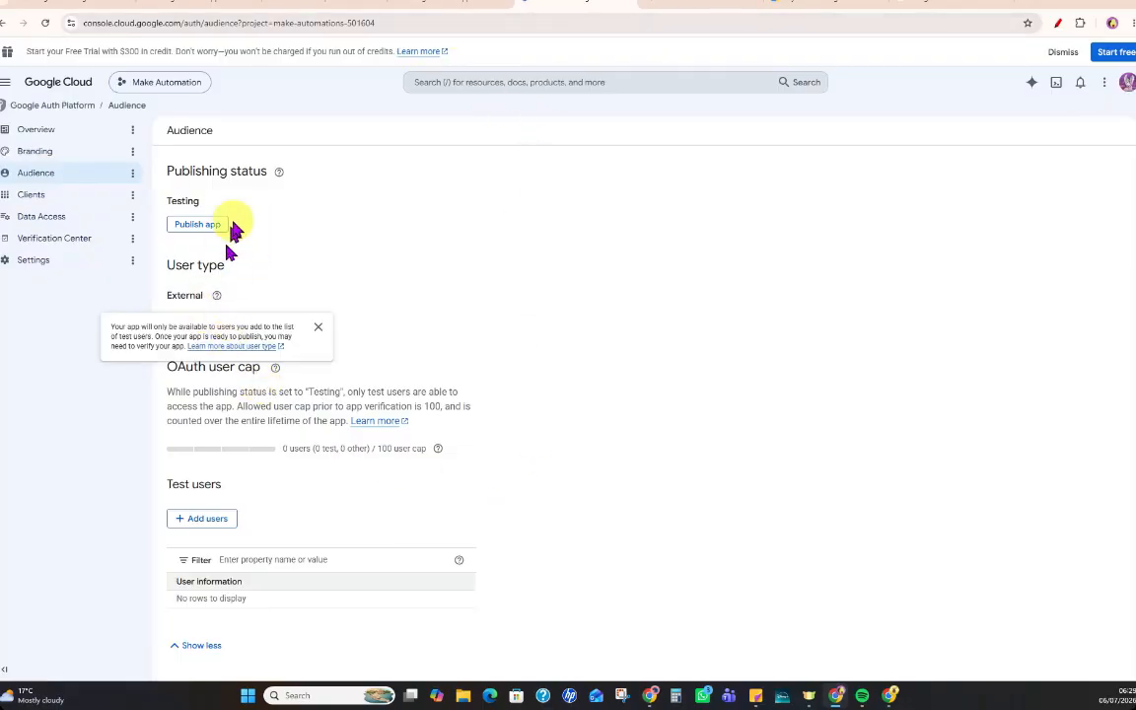
click(424, 5)
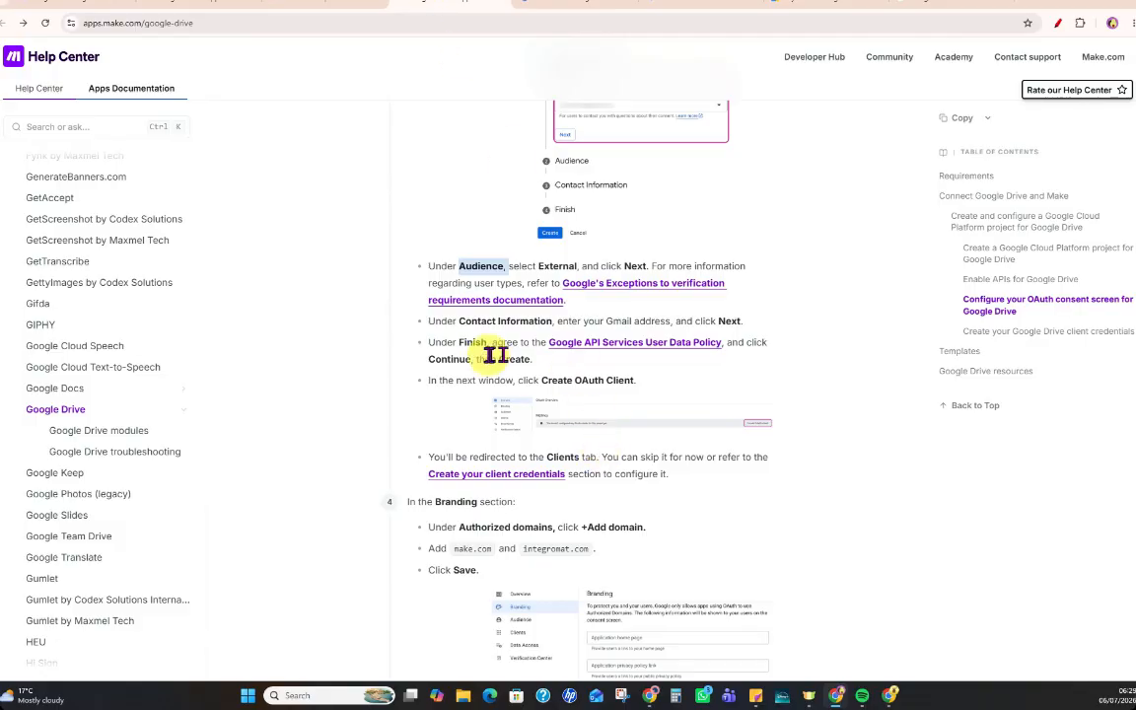
scroll(529, 491, down, 3)
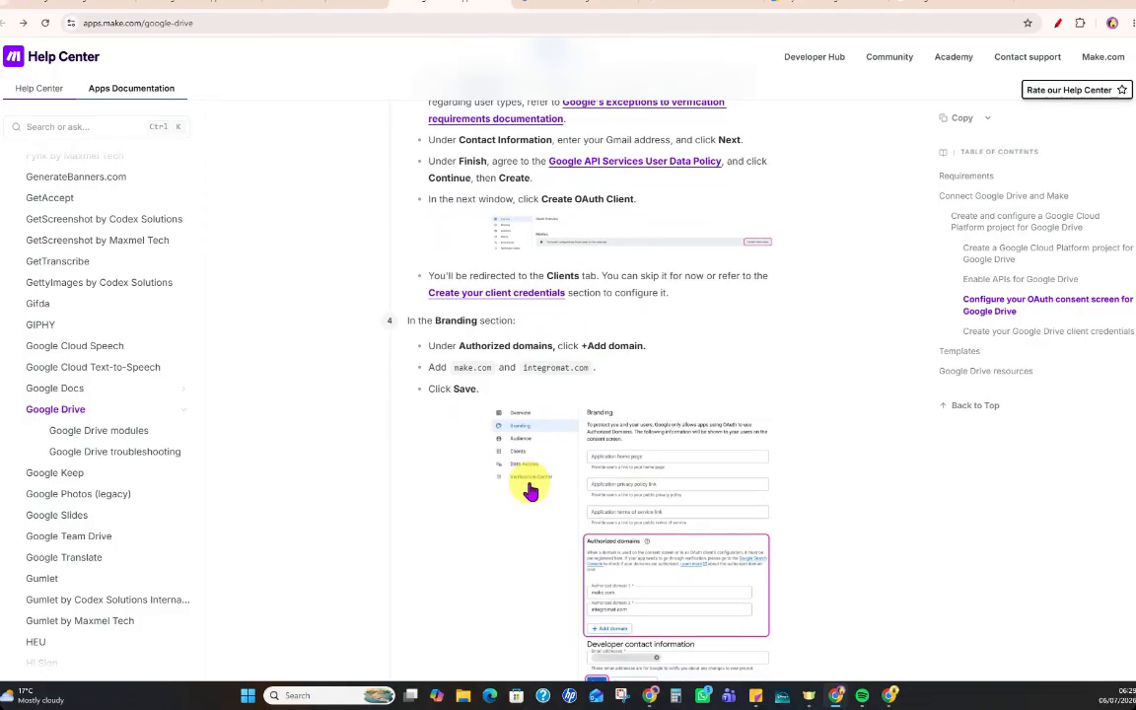
scroll(527, 483, down, 2)
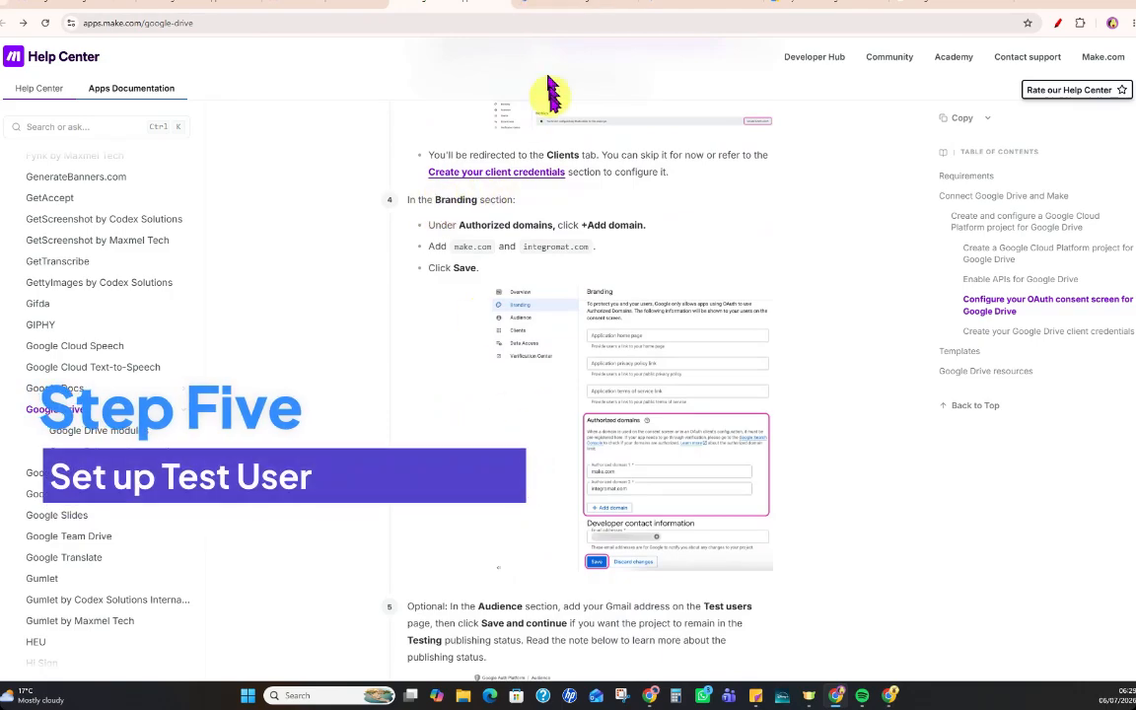
Add the account's own Gmail address as a test user on the project's Audience page and save it.
click(554, 8)
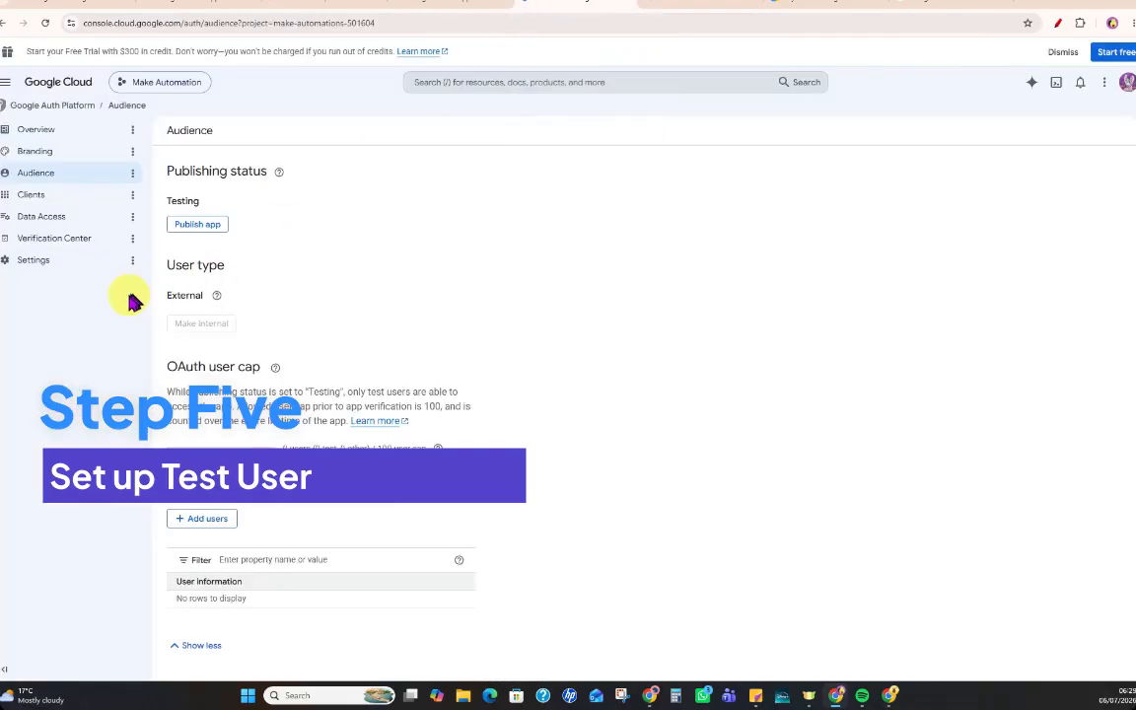
click(218, 530)
click(759, 164)
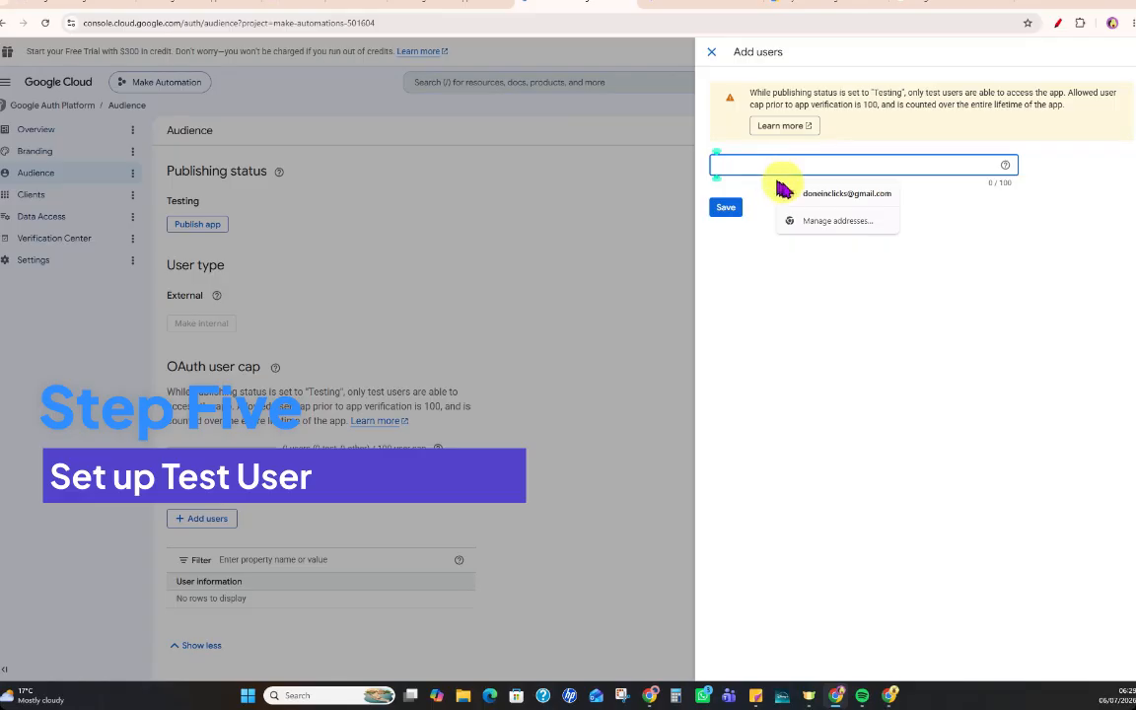
click(794, 193)
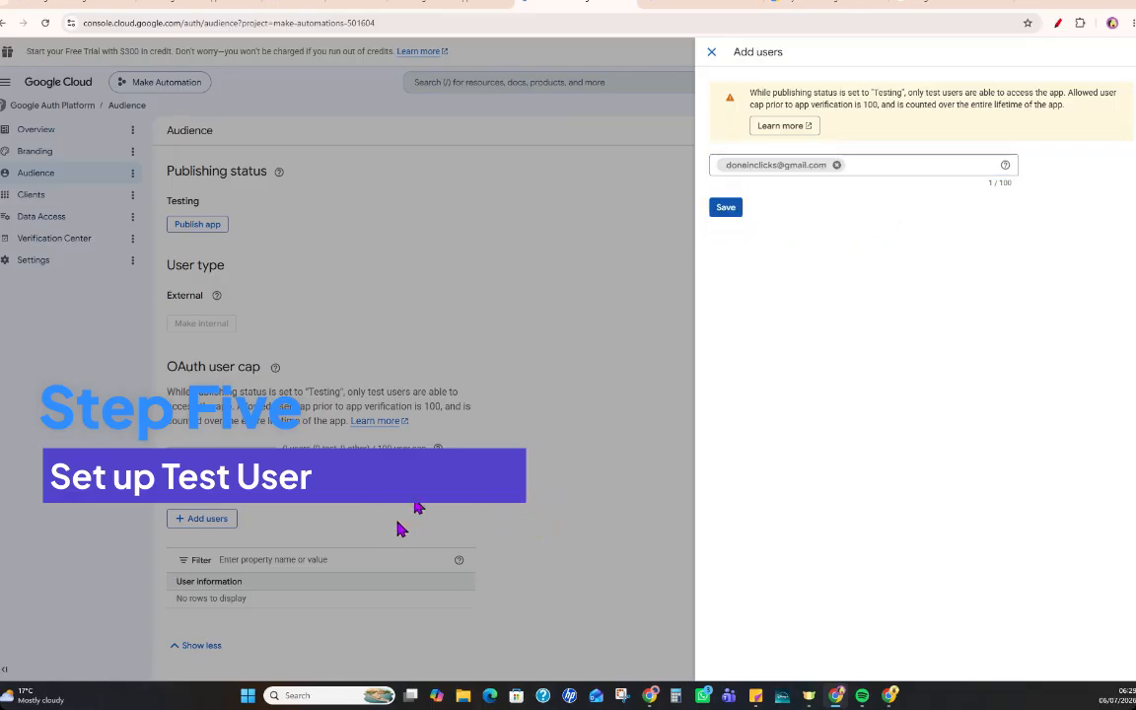
click(719, 210)
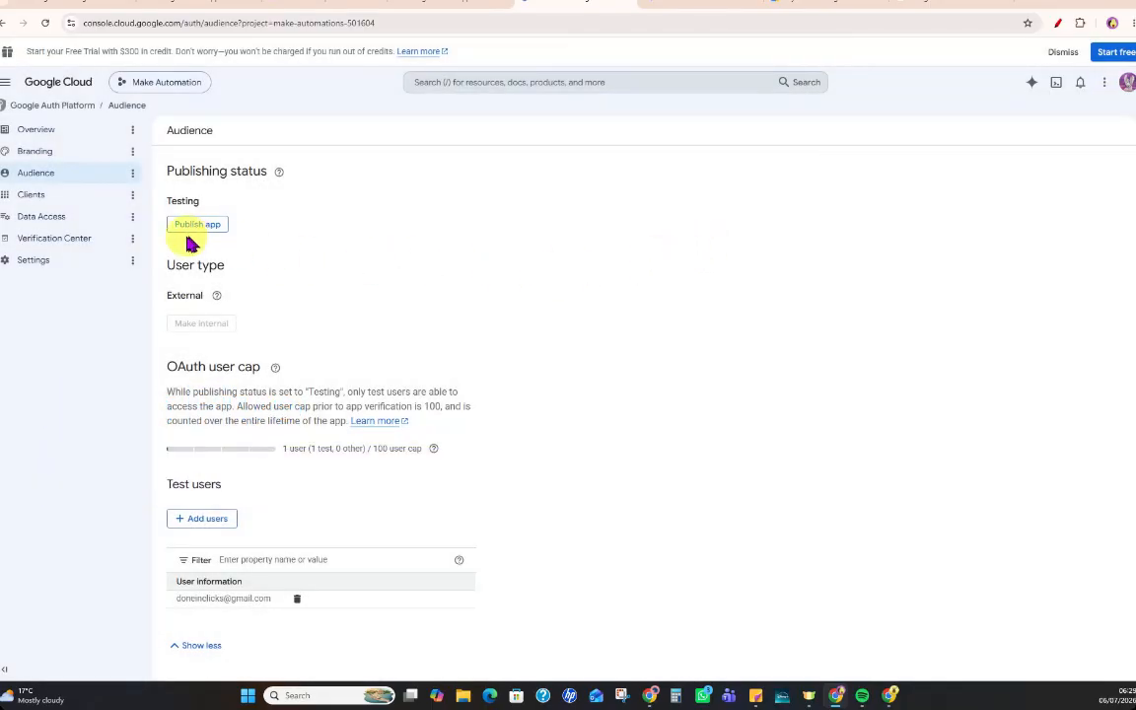
Check the Branding instructions in Make's guide and open the Branding page of the Google Auth Platform.
click(430, 3)
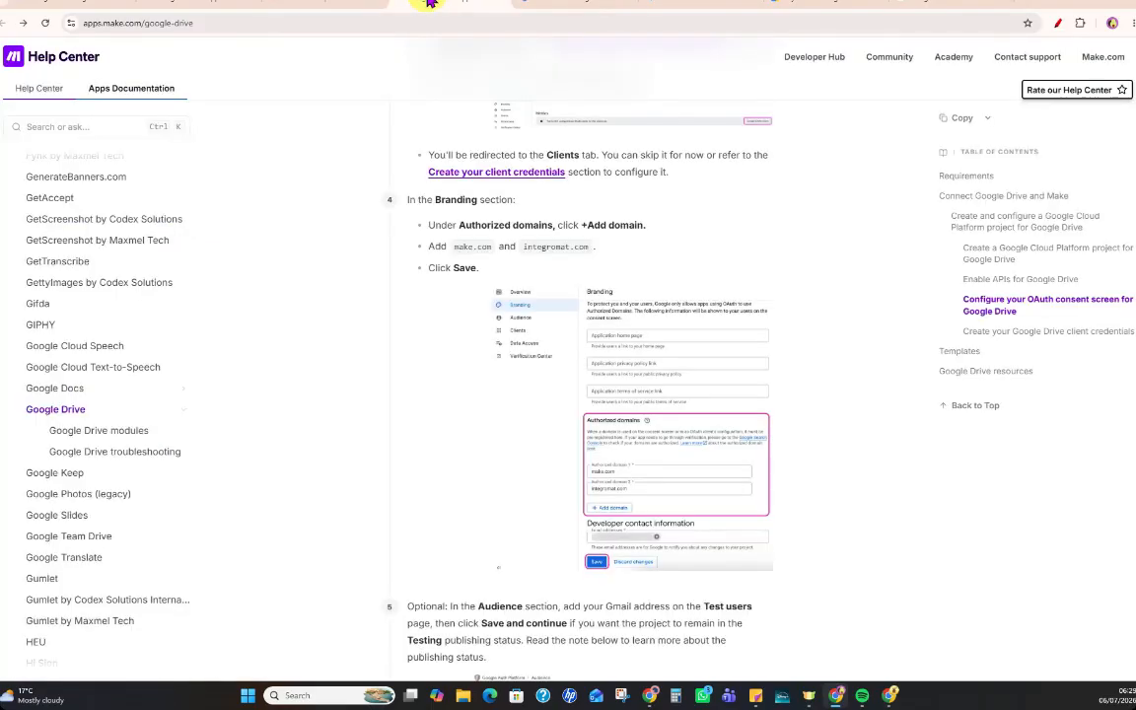
click(525, 8)
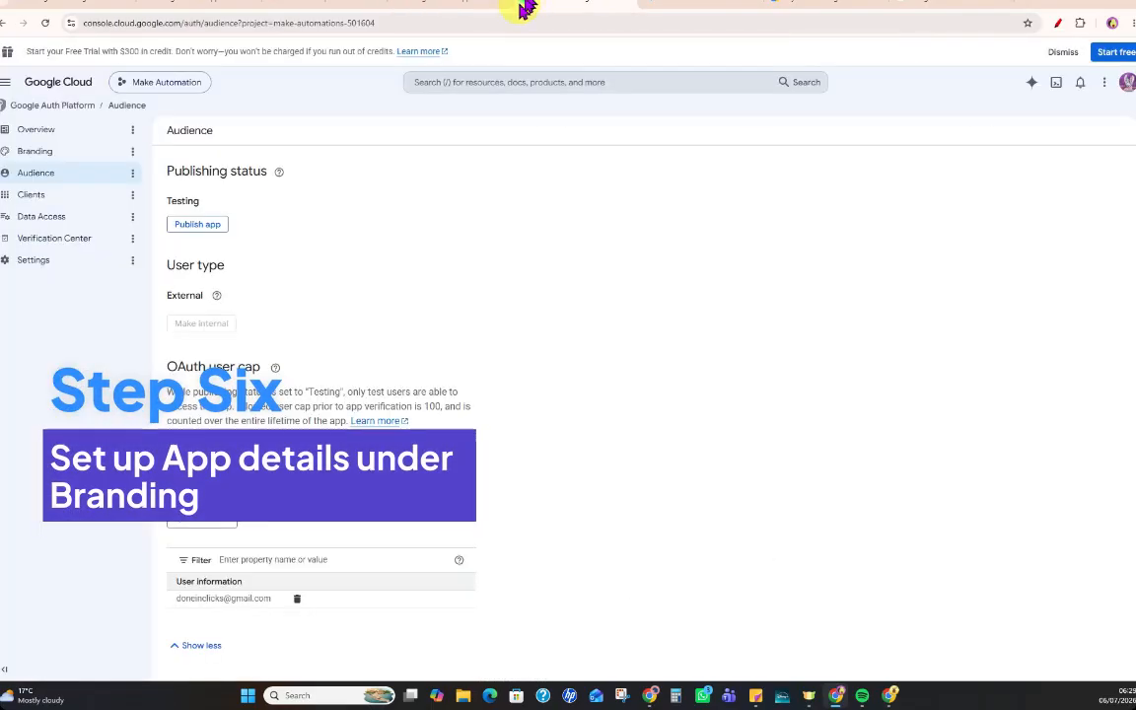
click(45, 152)
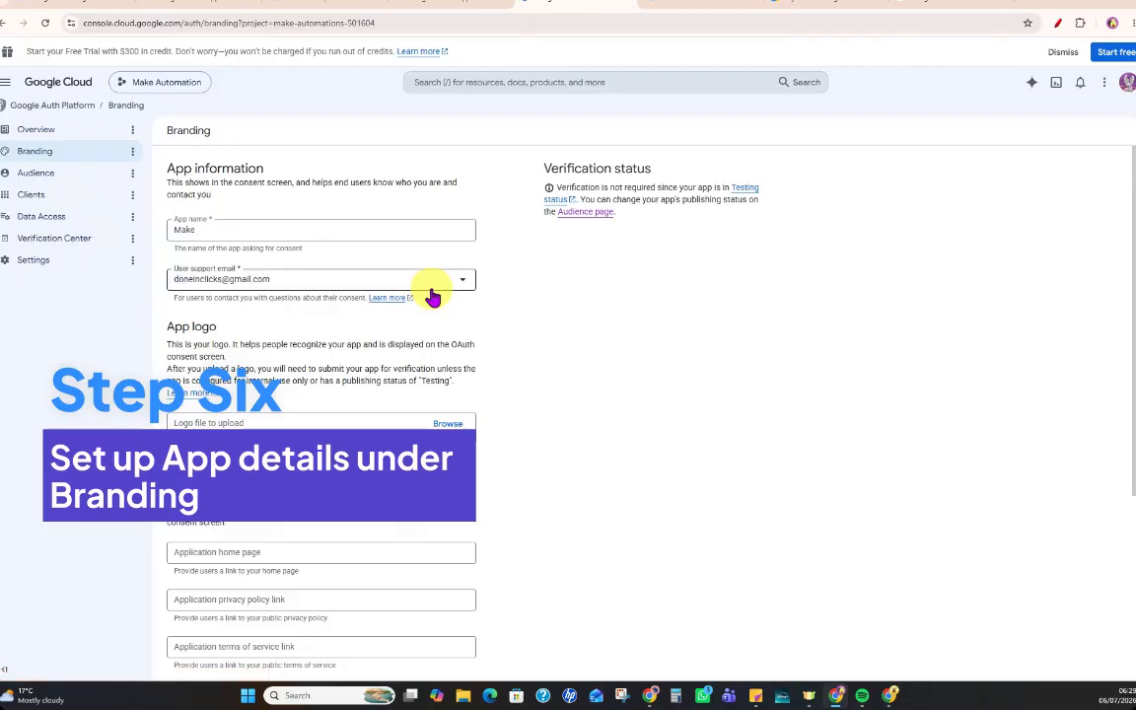
double_click(181, 230)
key(BackSpace)
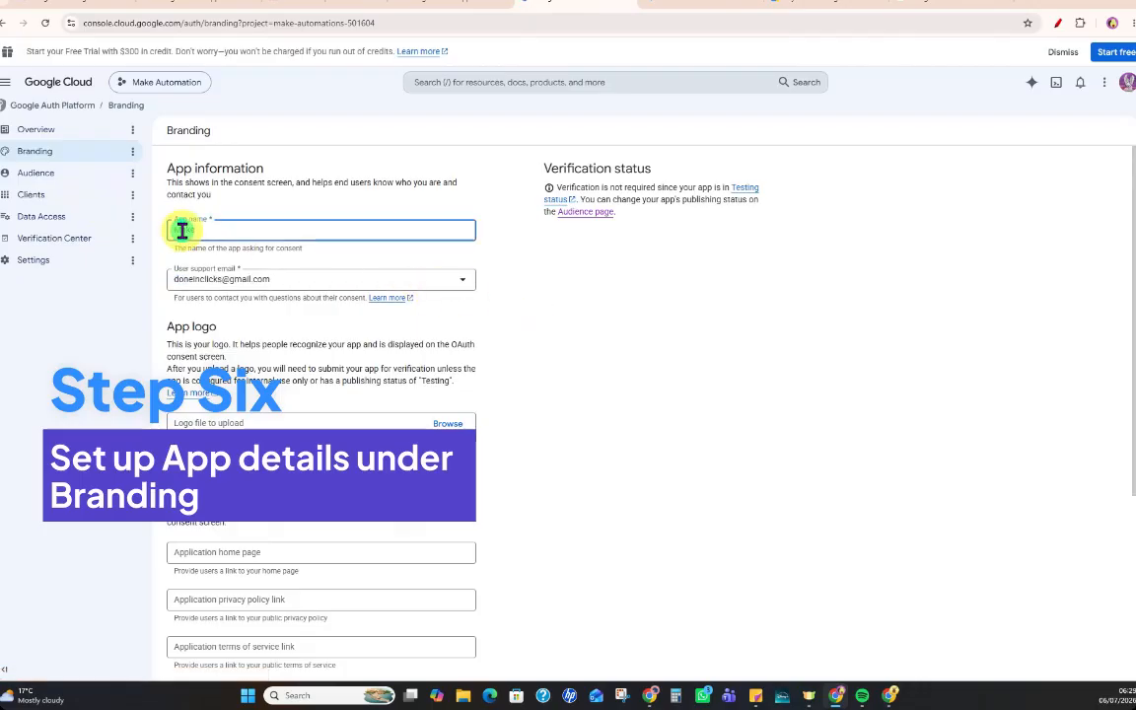
key(ctrl+z)
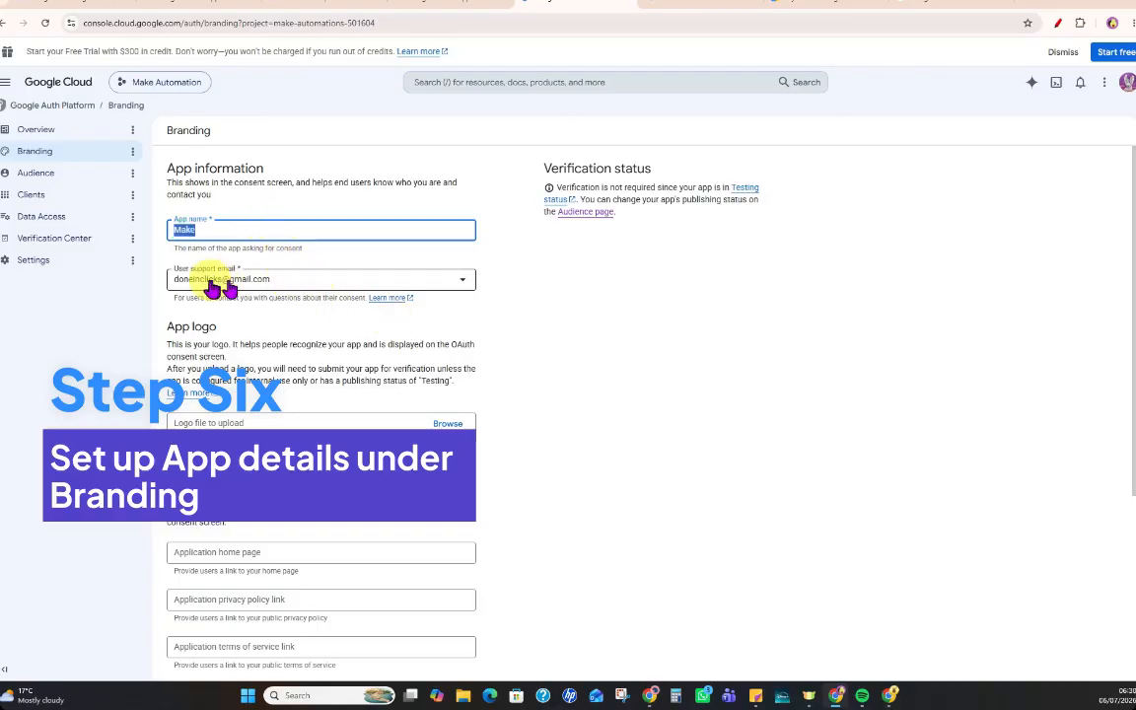
Correct the second authorized domain to integromat.com as given in Make's guide, keeping make.com as the first, and save the branding changes.
scroll(597, 345, down, 2)
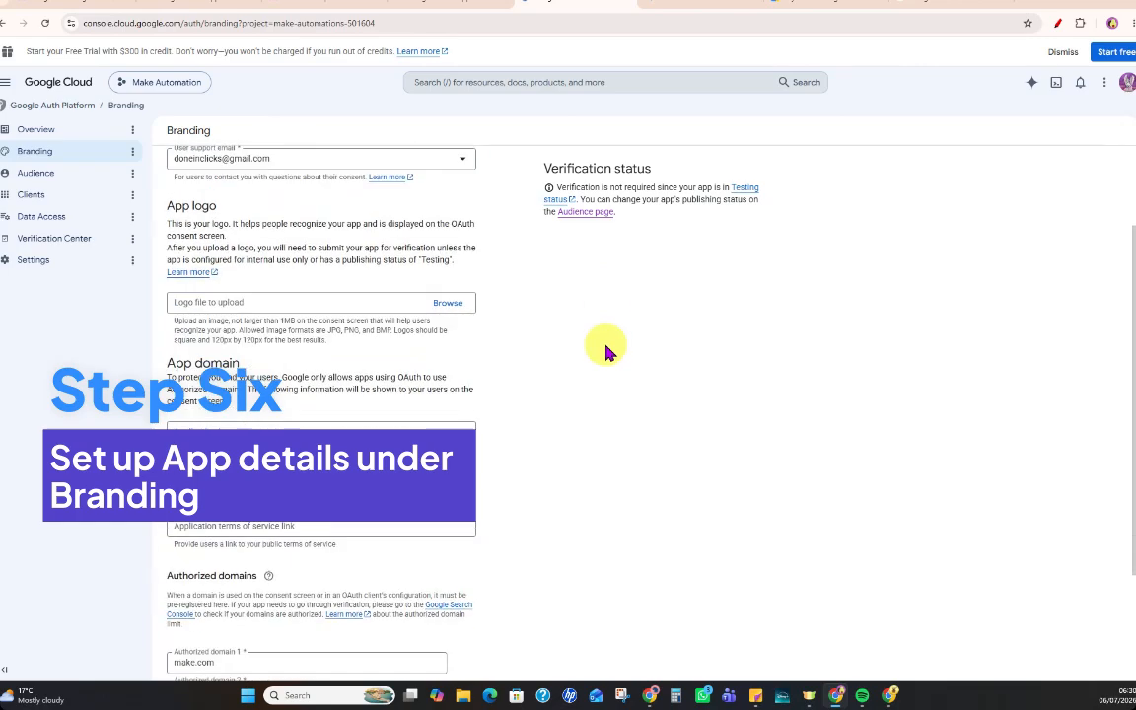
scroll(535, 297, down, 2)
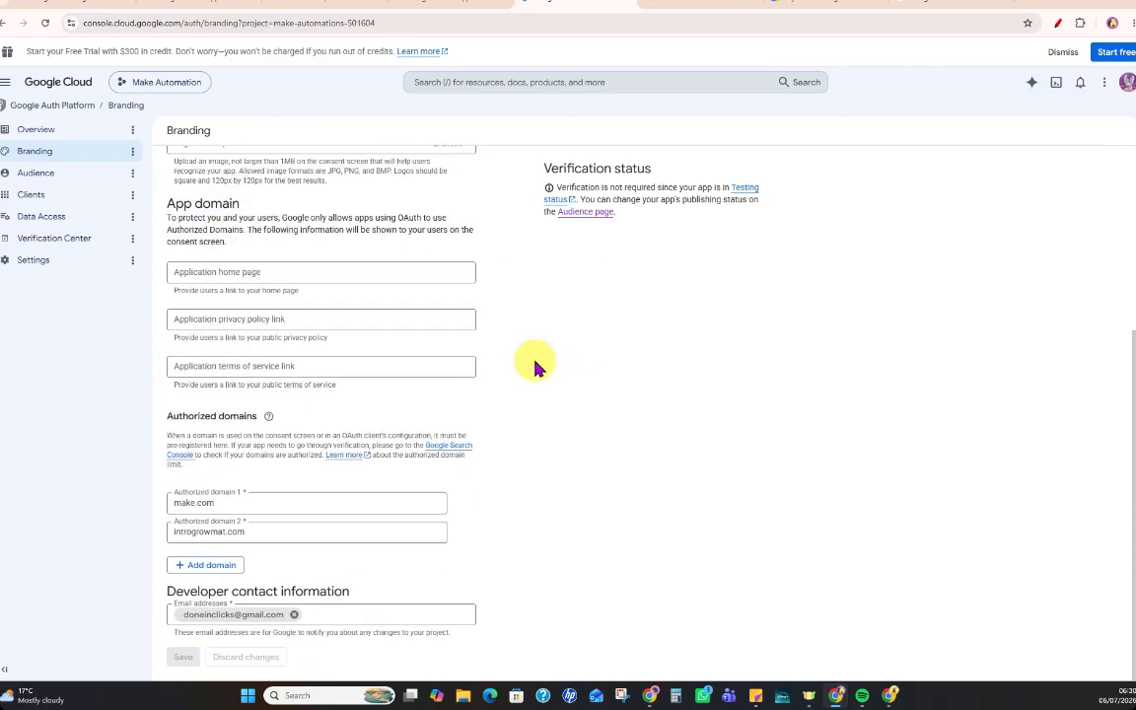
click(199, 503)
click(174, 504)
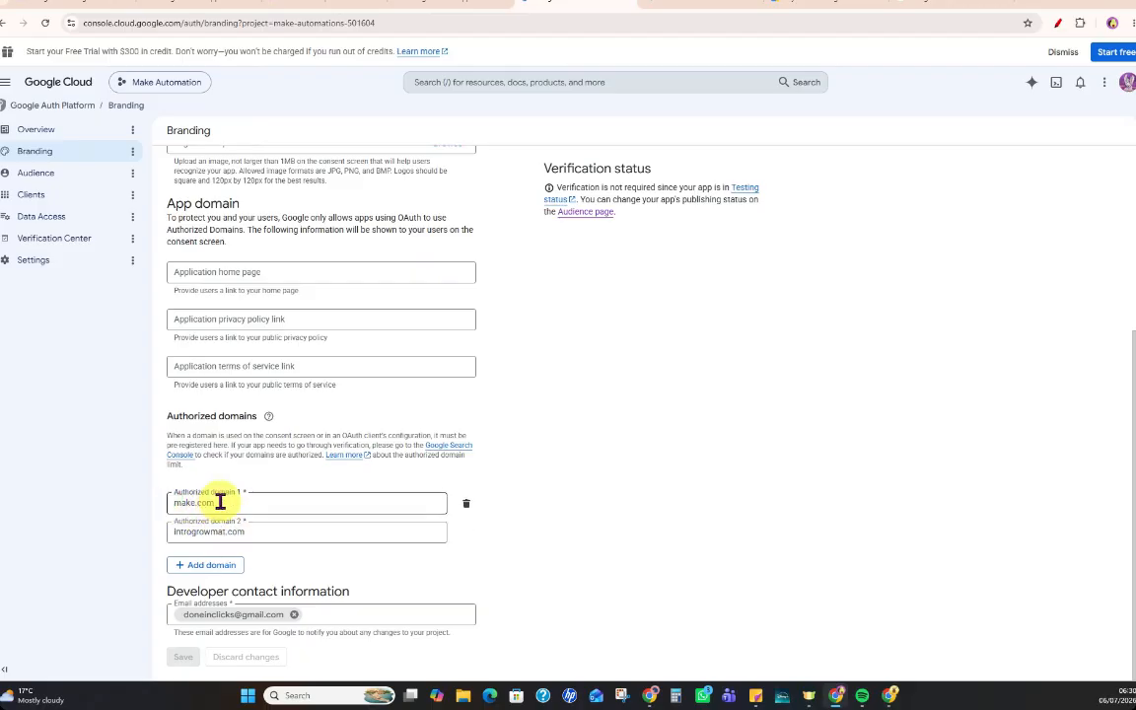
drag(180, 502, 221, 502)
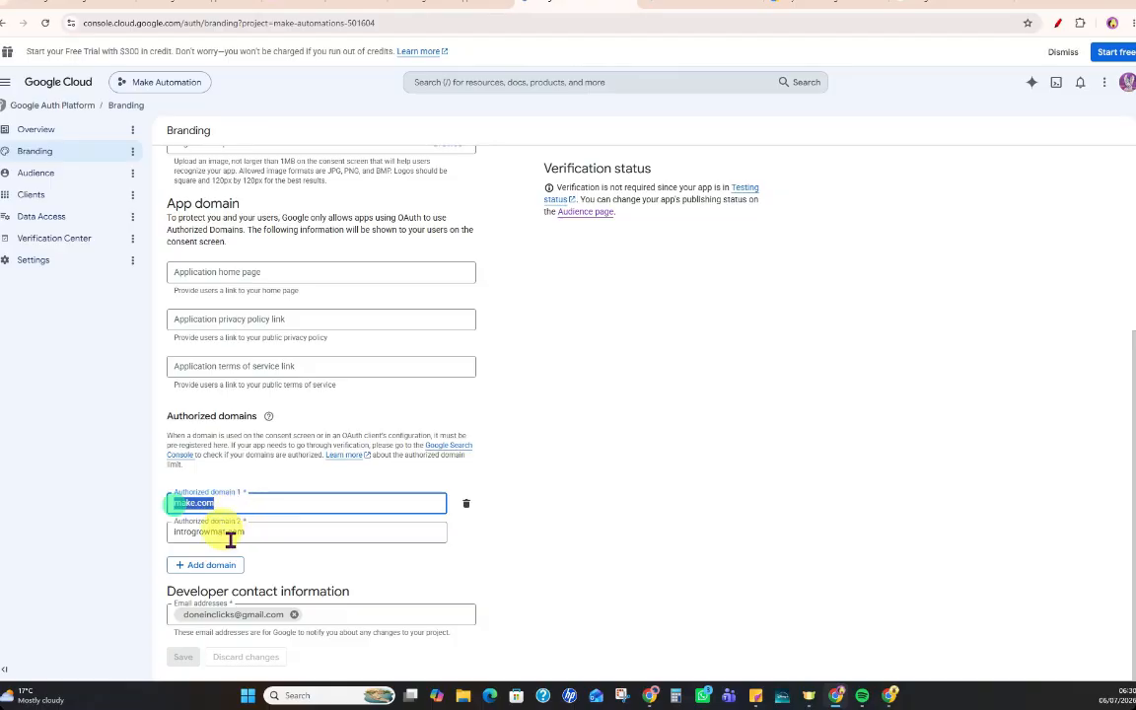
click(204, 533)
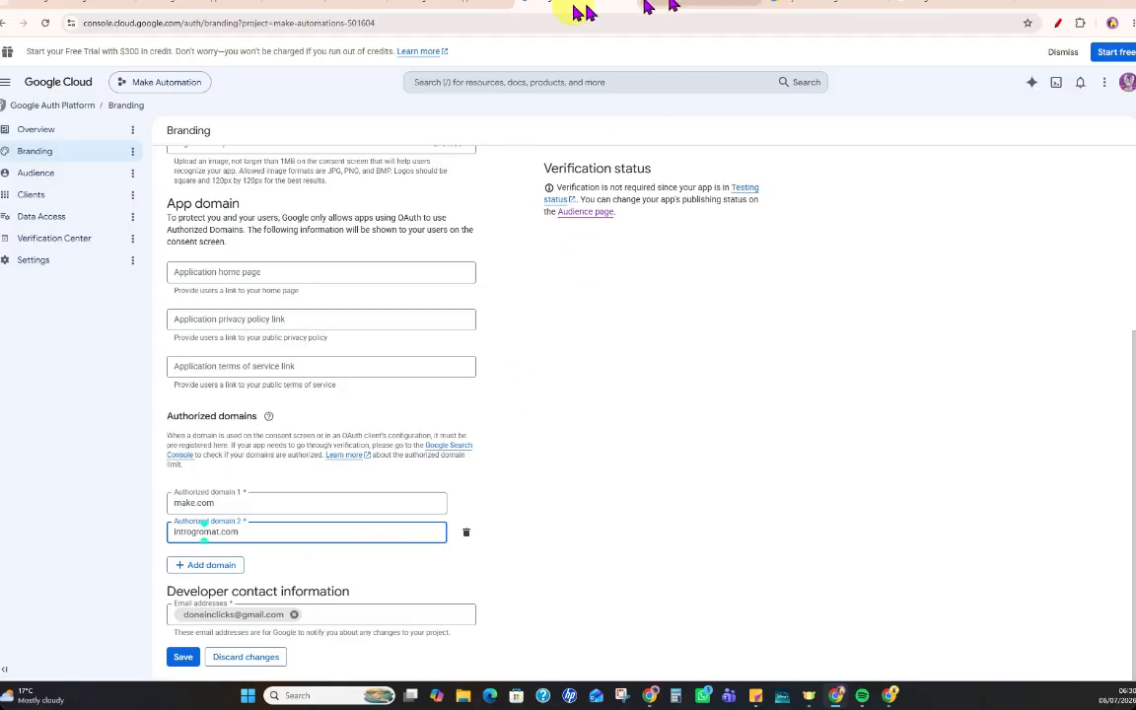
click(464, 8)
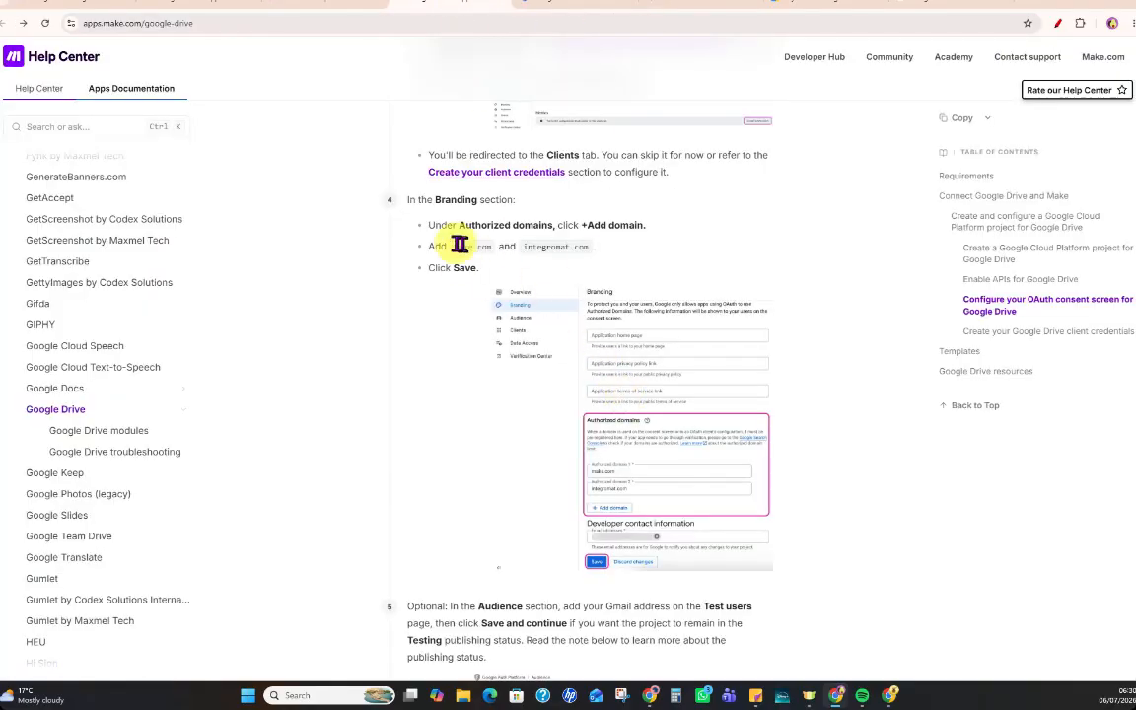
drag(451, 244, 587, 247)
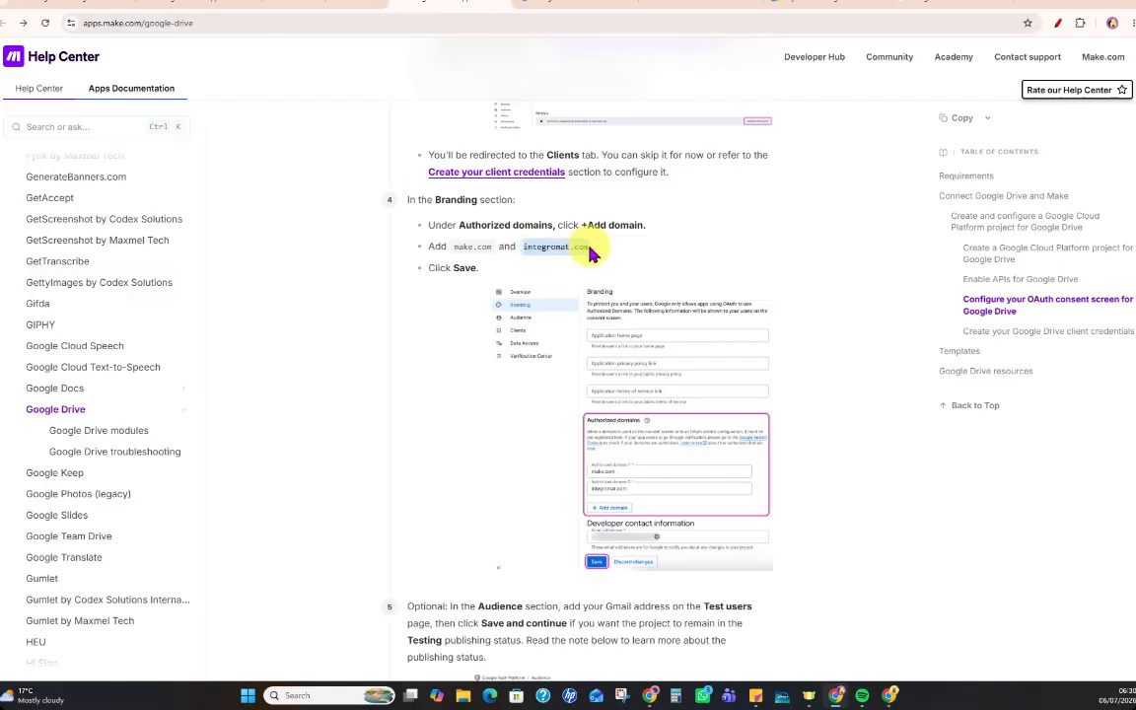
click(584, 4)
click(305, 529)
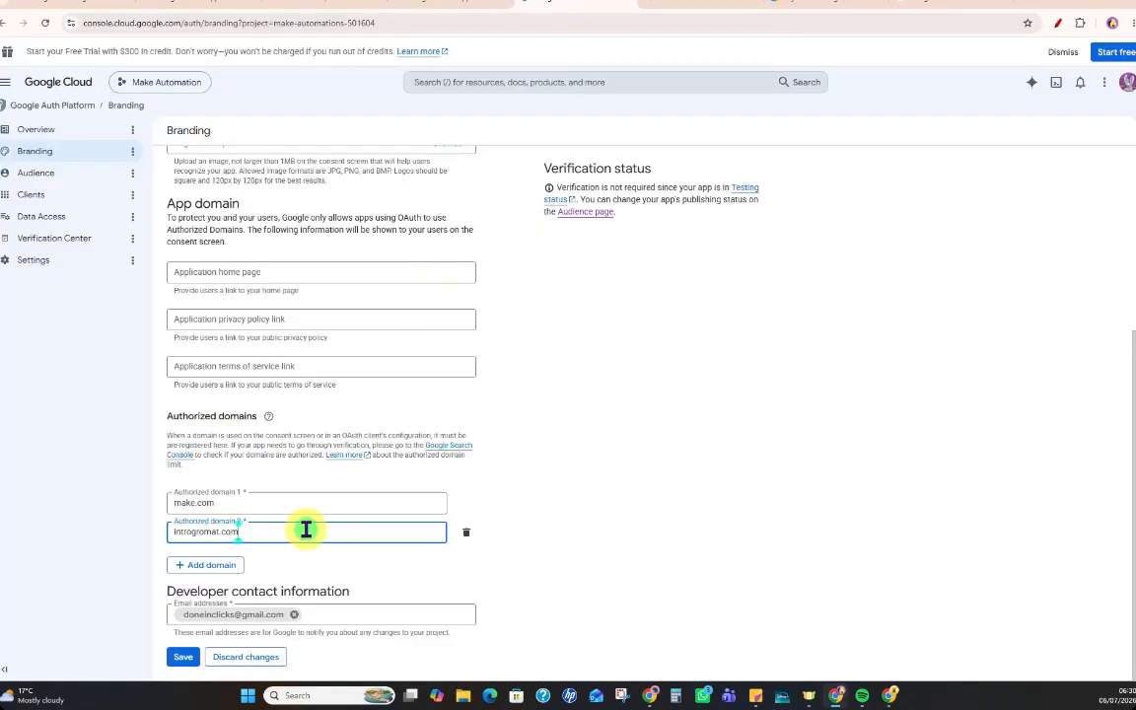
click(182, 659)
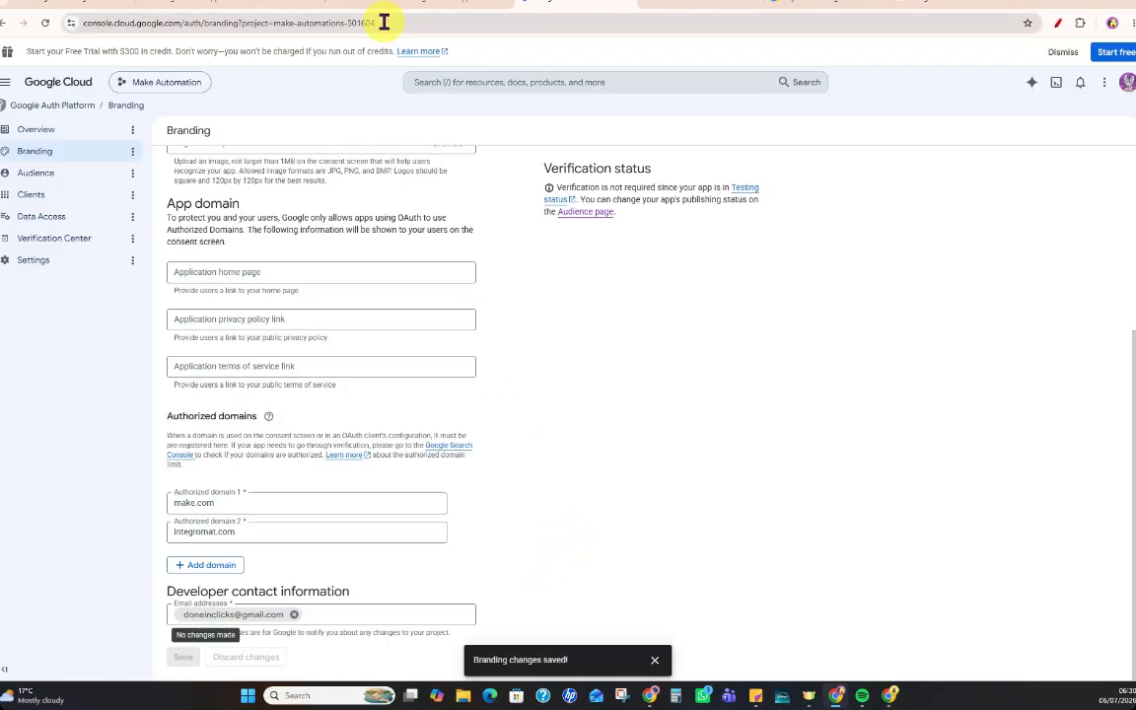
Review the Publishing Status note in Make's Google Drive guide, focusing on the In production option.
click(416, 5)
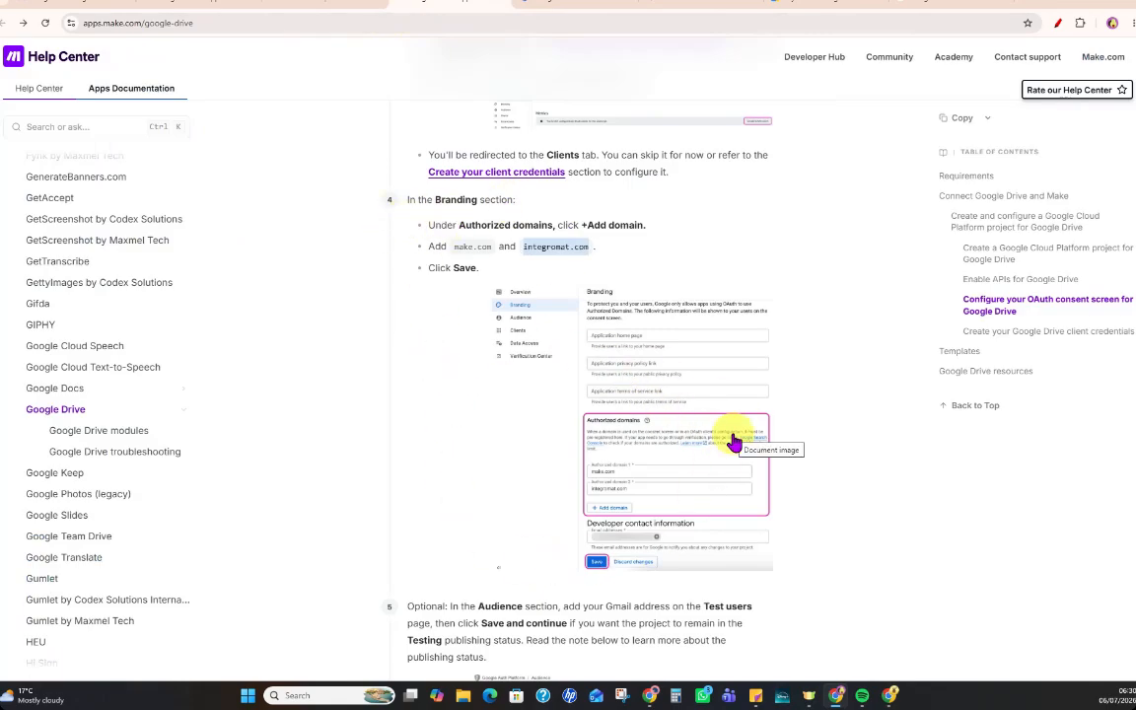
scroll(733, 441, down, 4)
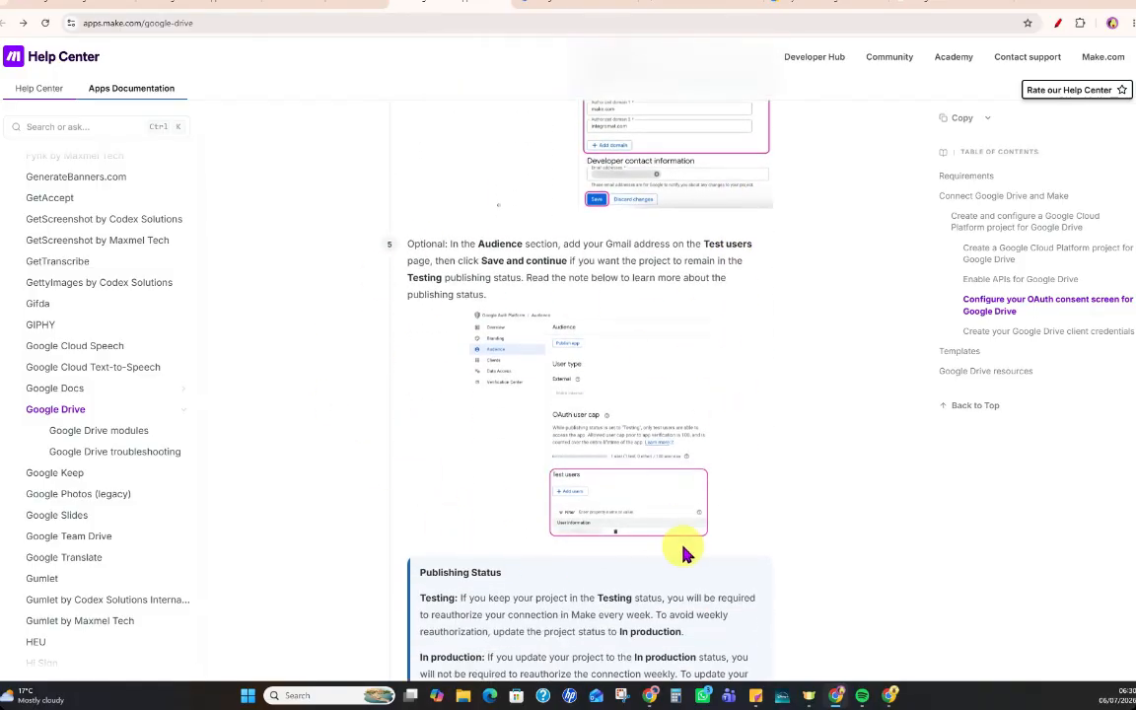
scroll(682, 548, down, 3)
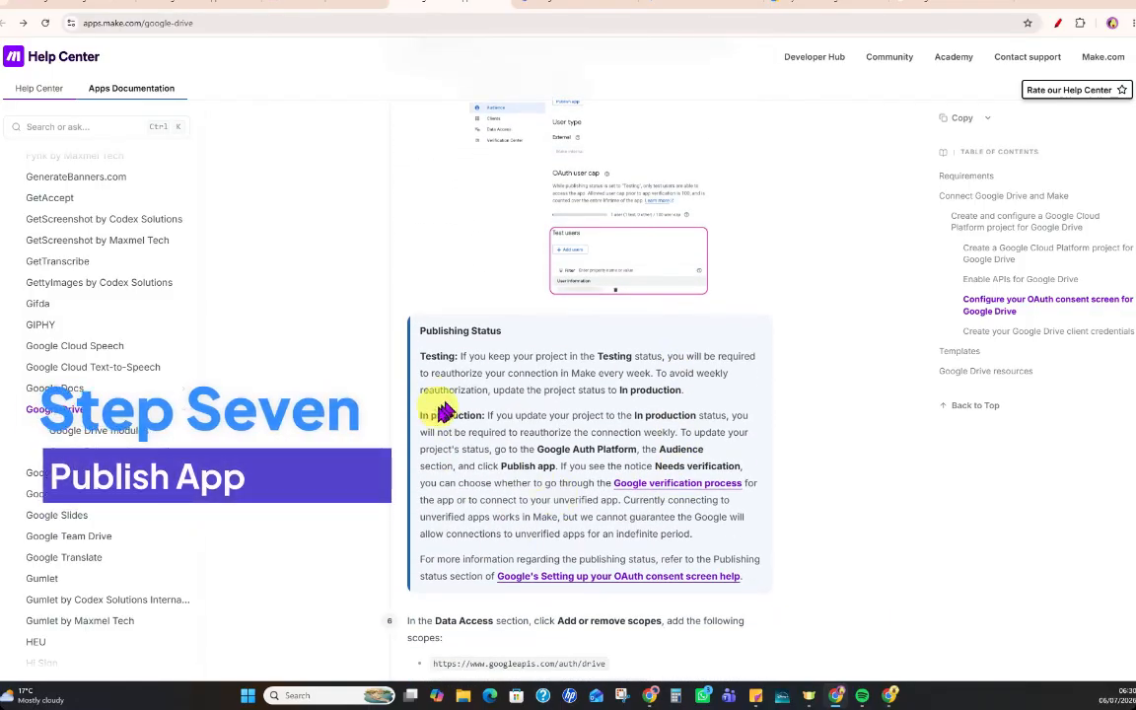
drag(420, 414, 477, 414)
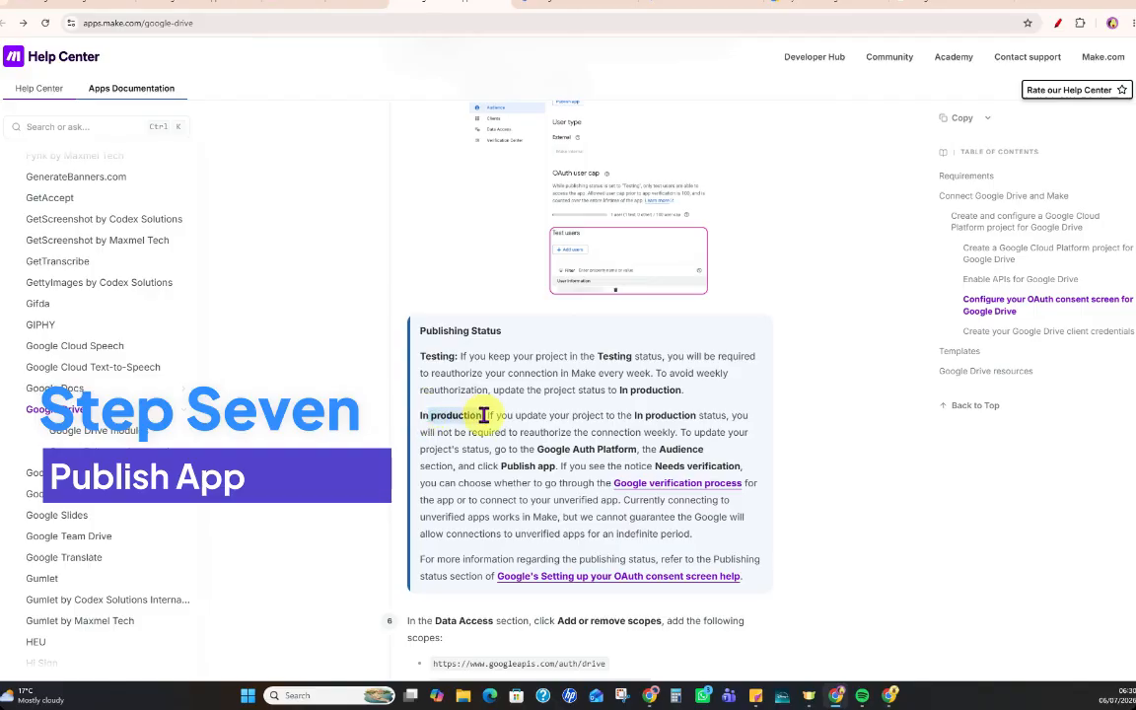
Publish the app from the project's Audience page and confirm pushing it to production.
click(572, 7)
scroll(311, 323, up, 4)
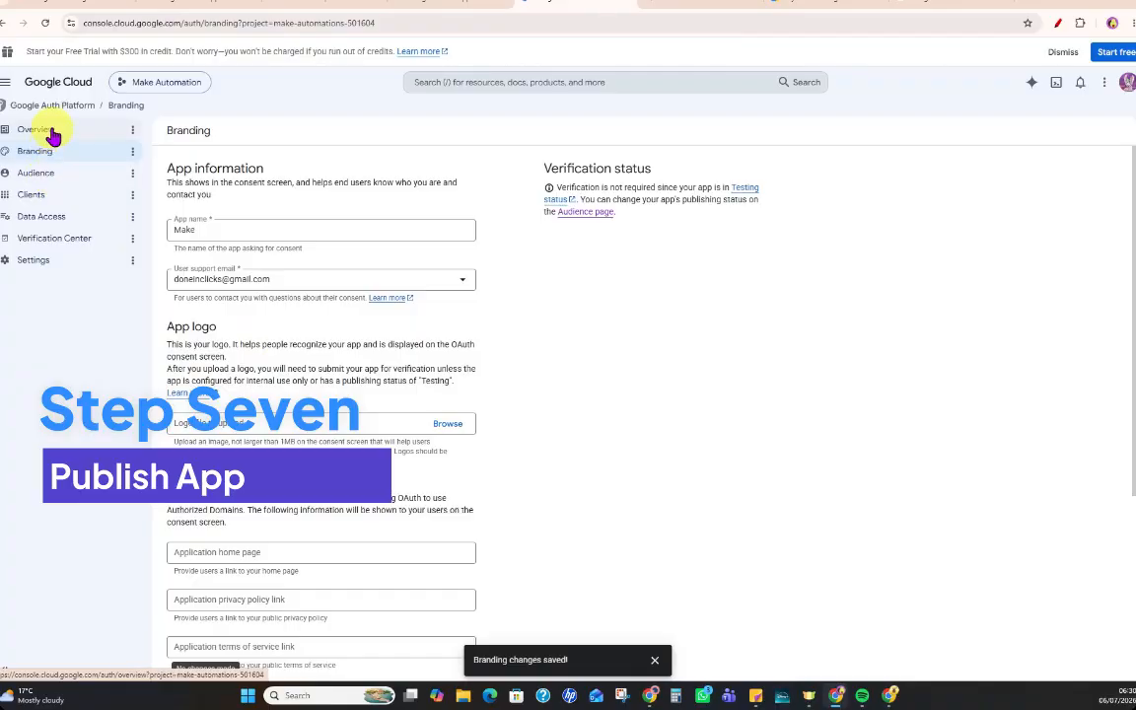
click(58, 135)
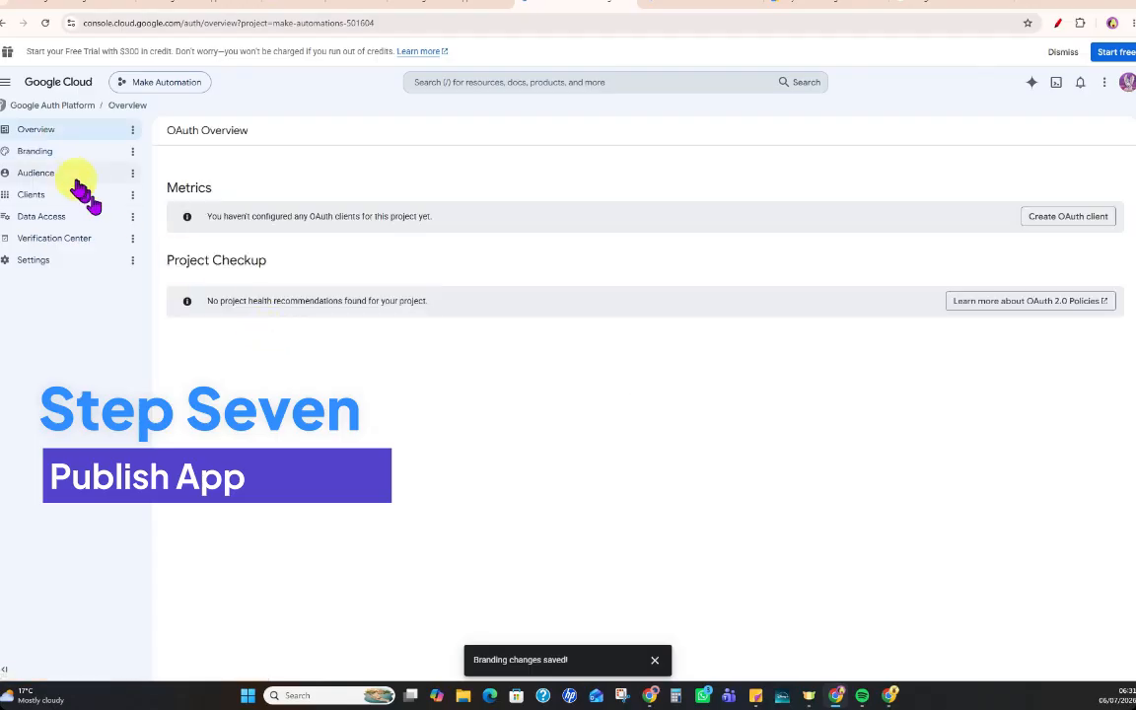
click(65, 175)
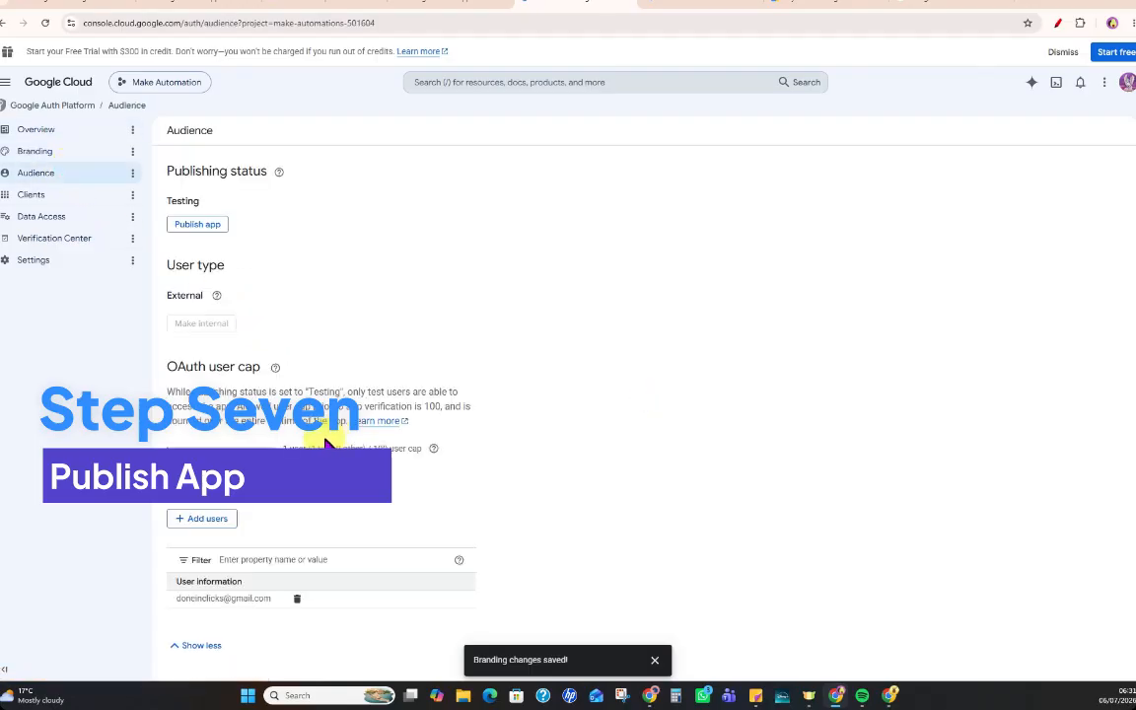
click(202, 226)
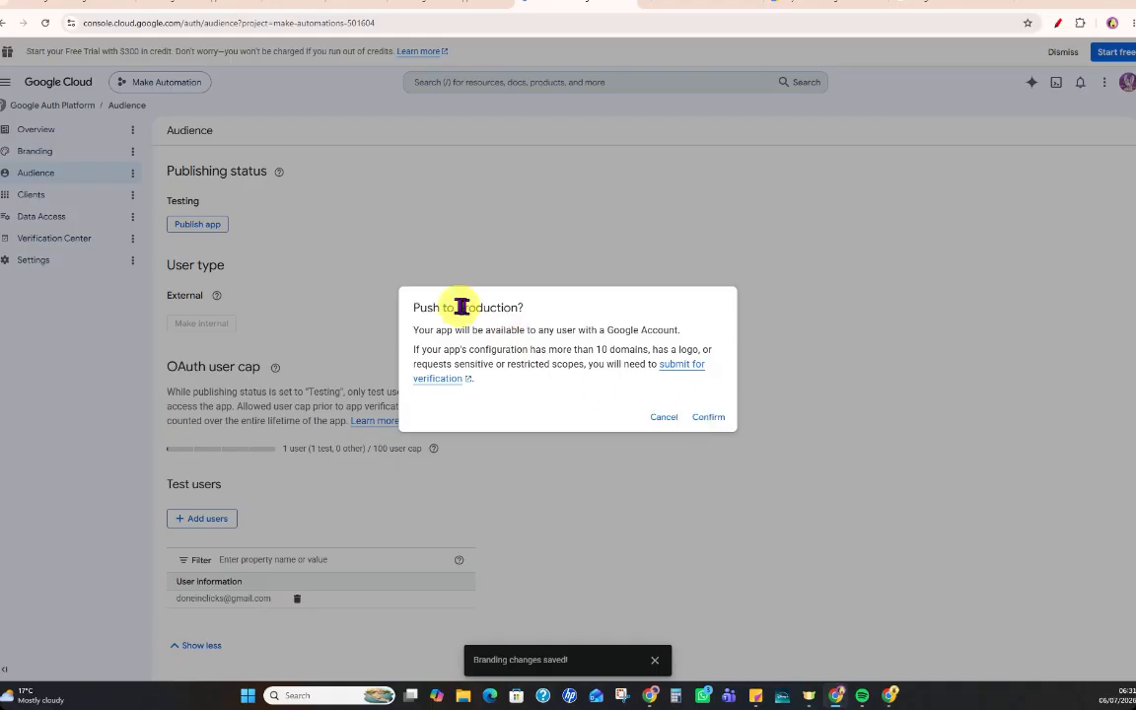
drag(453, 307, 523, 308)
click(702, 420)
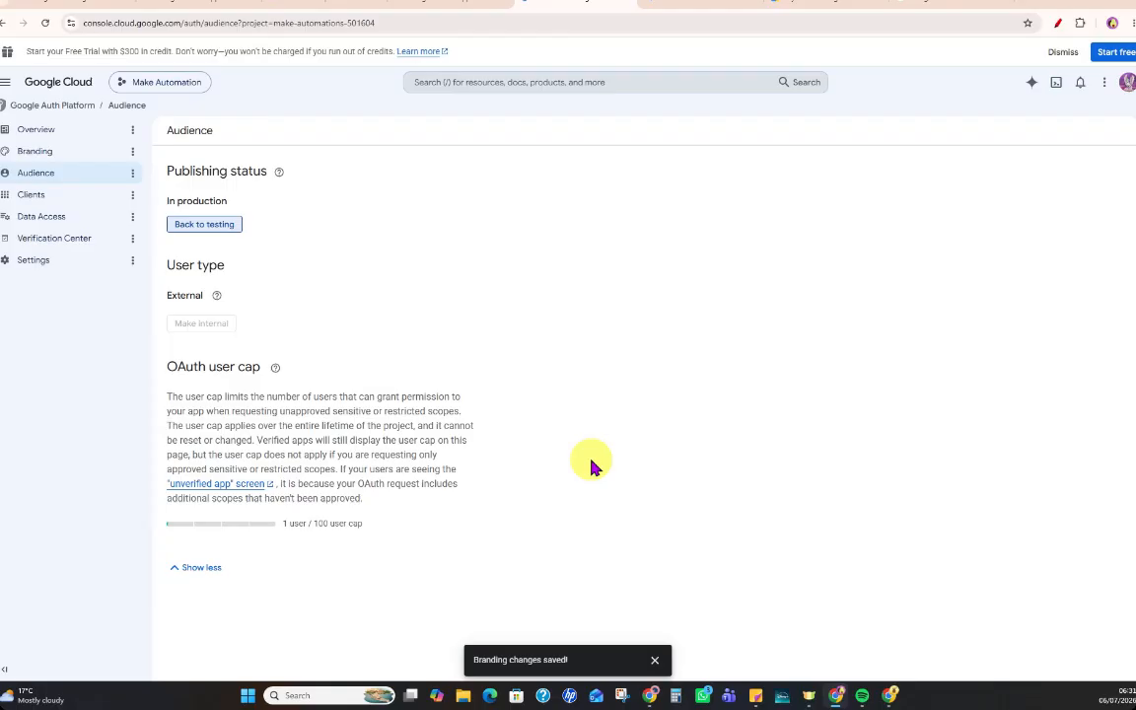
Review the Data Access instructions in Make's guide, including Add or remove scopes and the three scope URLs to add.
click(434, 5)
scroll(725, 426, down, 5)
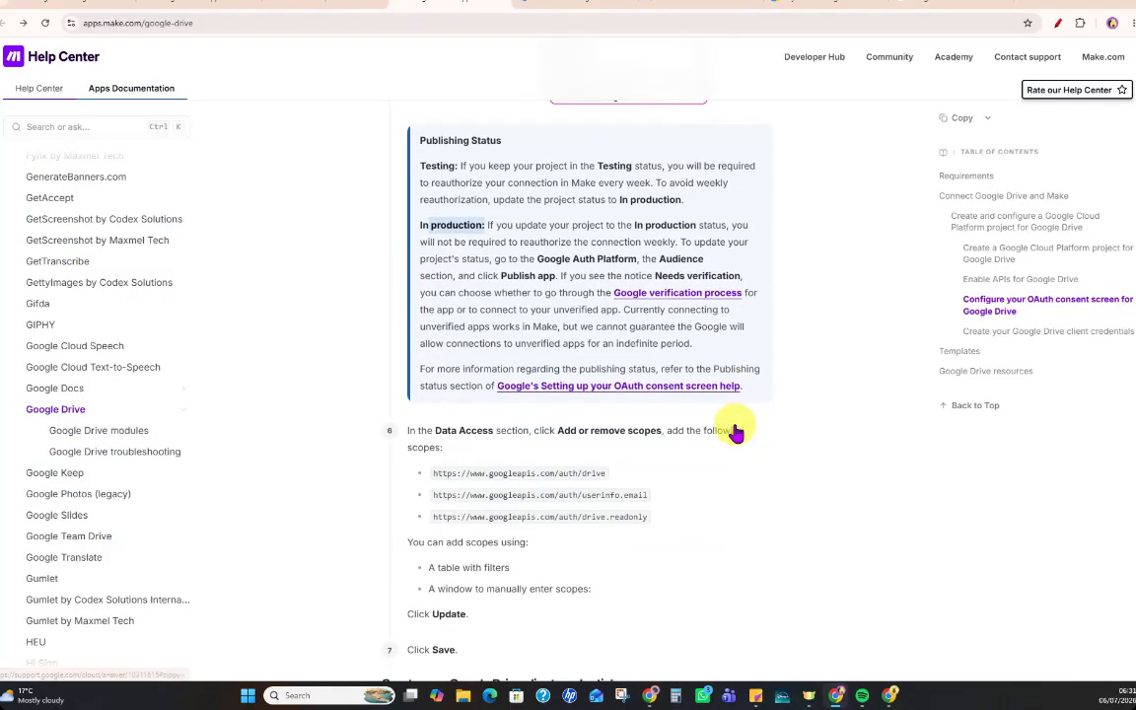
drag(431, 260, 487, 261)
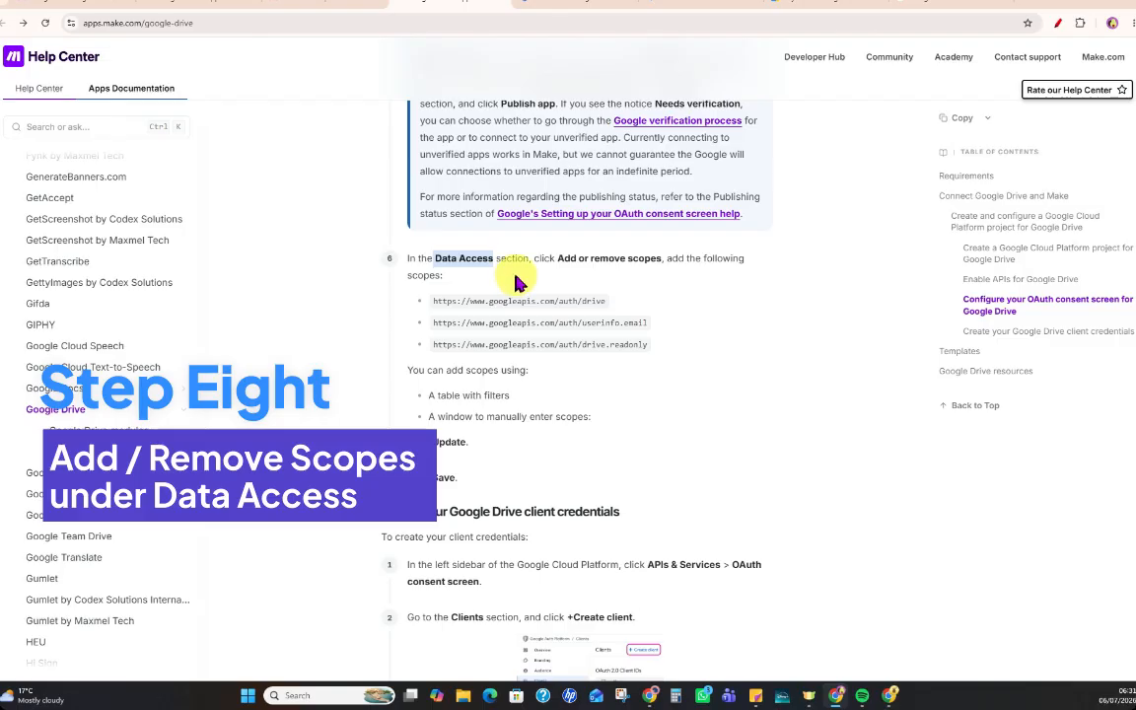
drag(550, 259, 667, 259)
drag(434, 301, 723, 355)
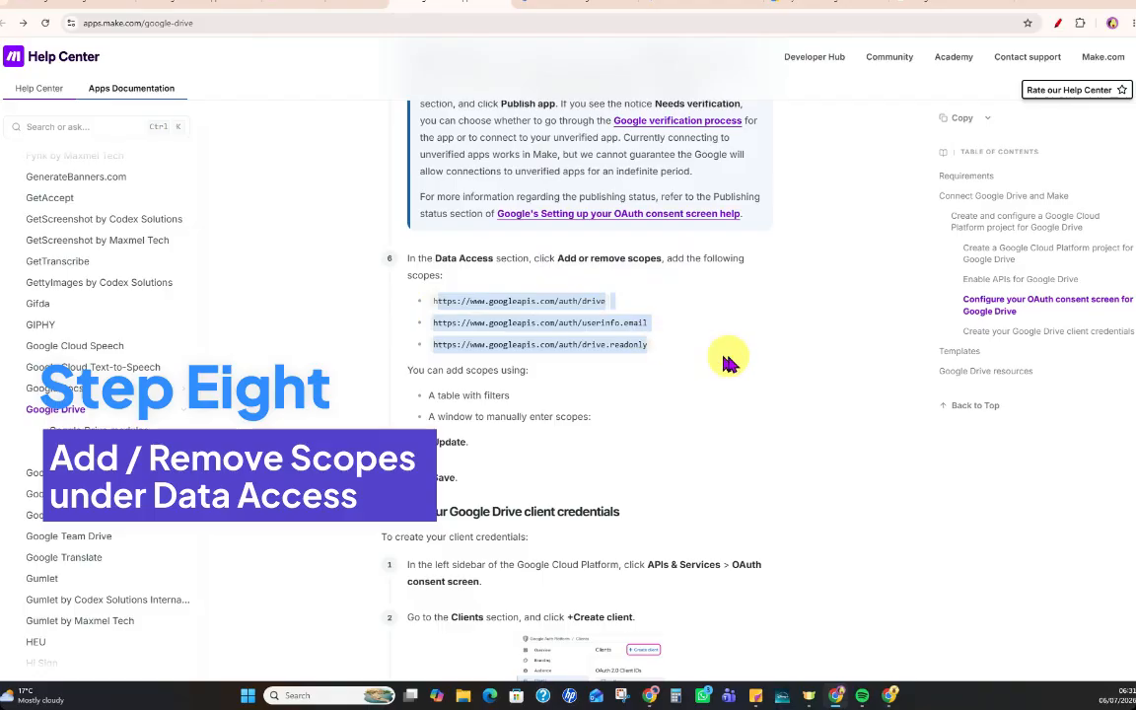
Open the scope selection from the Data Access page of the Google Auth Platform.
click(533, 7)
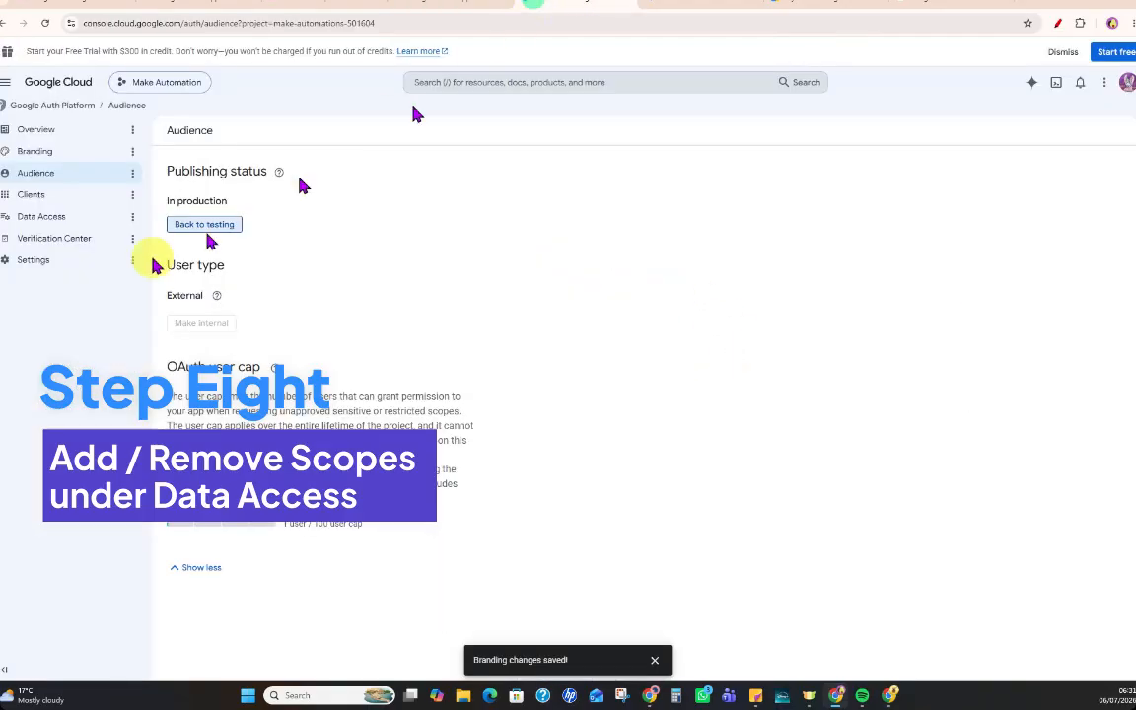
click(84, 219)
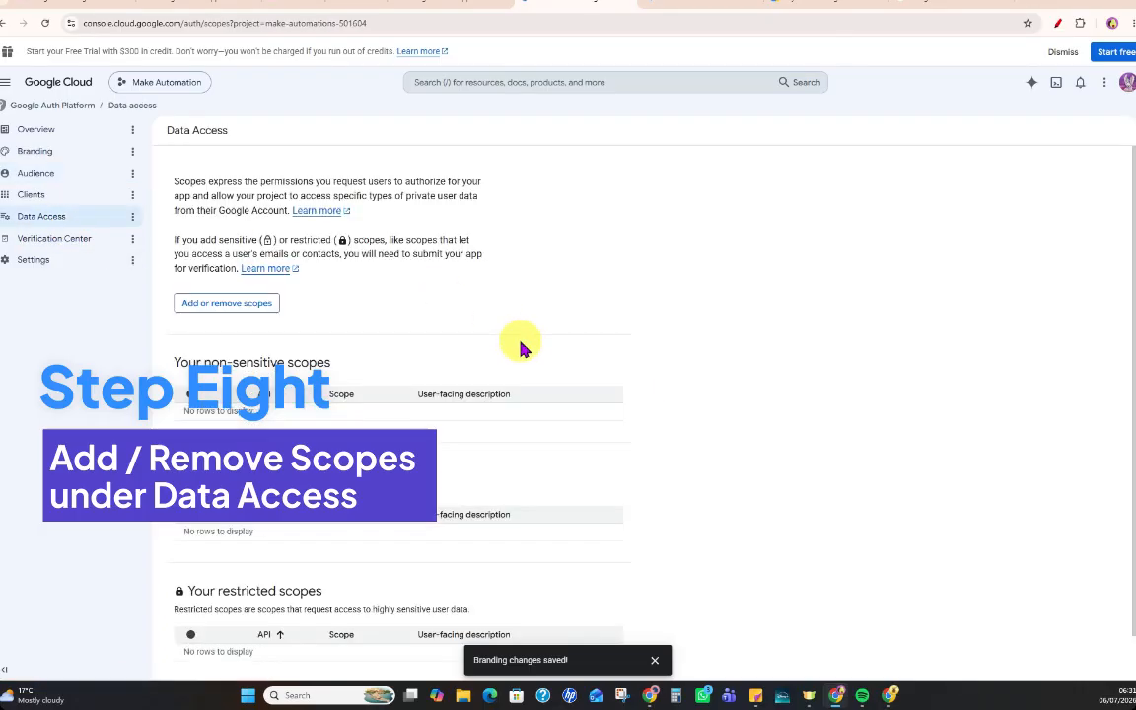
scroll(523, 345, down, 1)
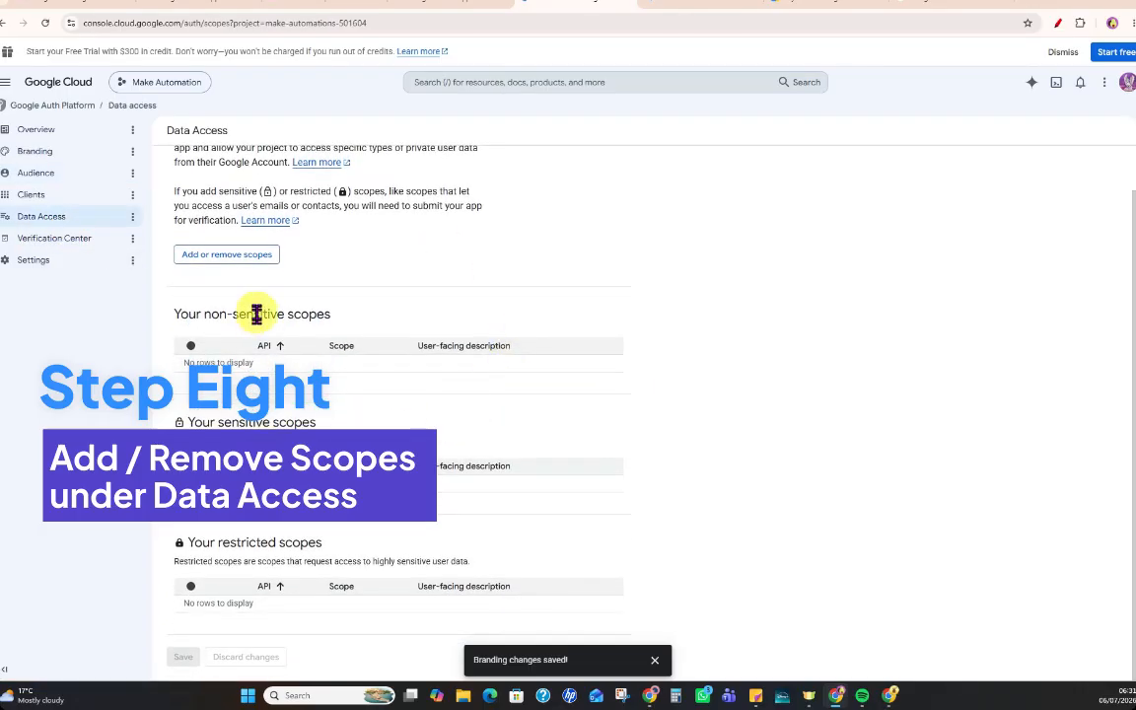
click(235, 259)
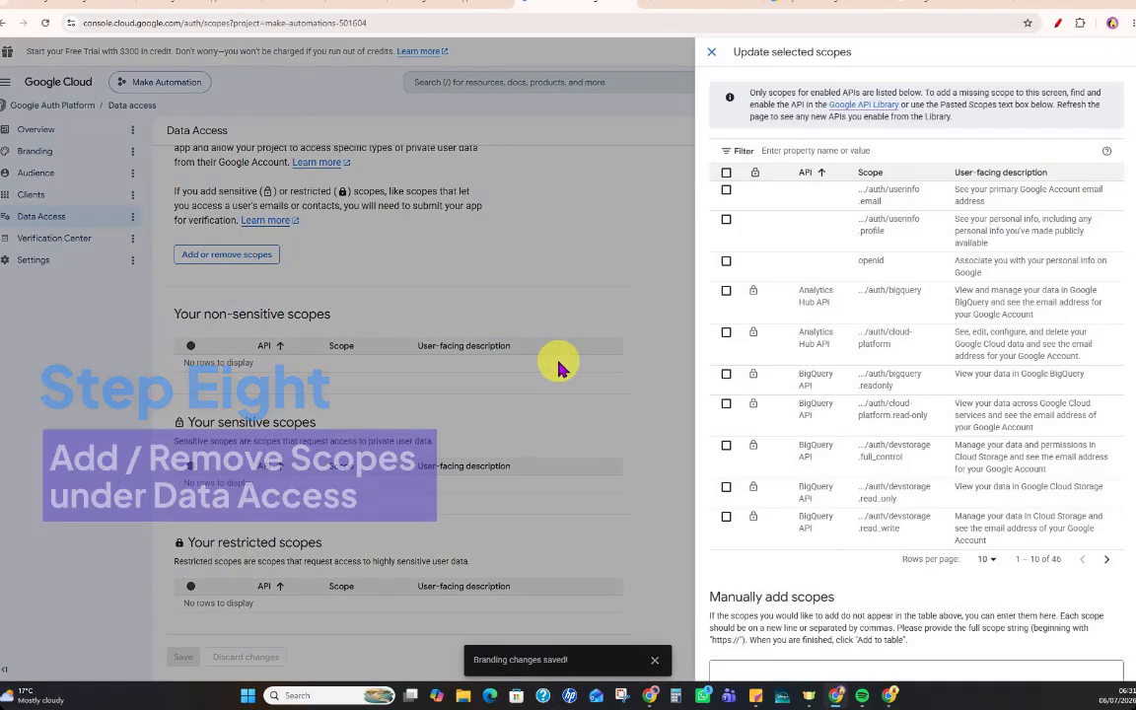
click(394, 5)
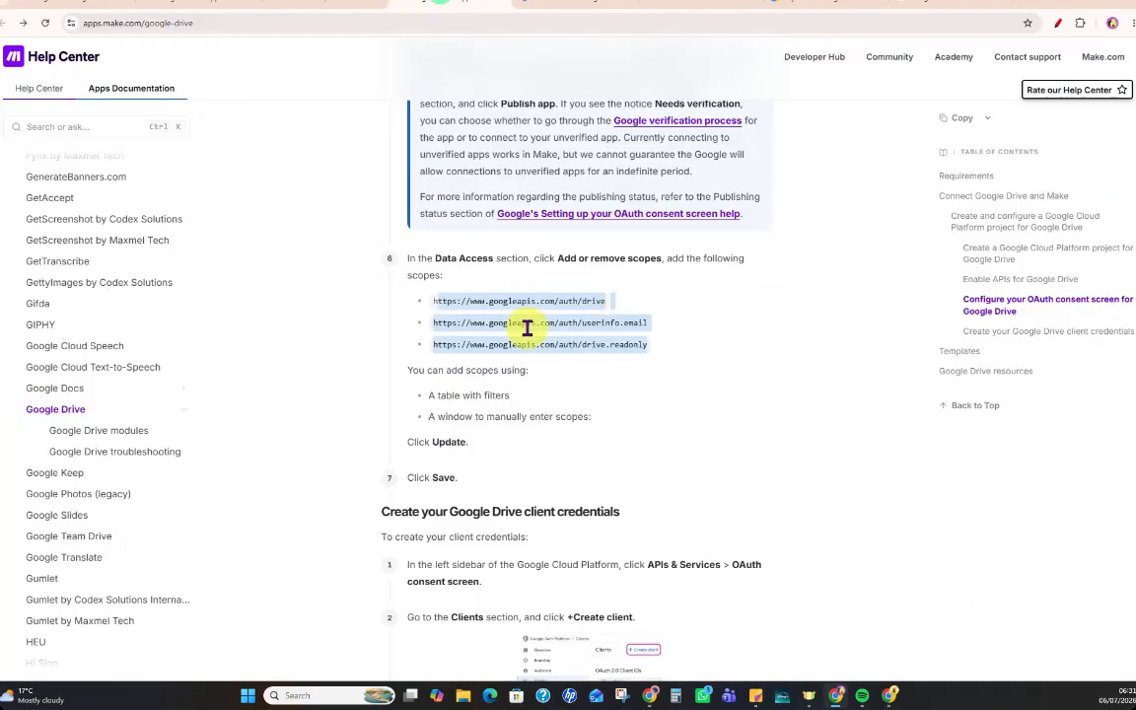
click(560, 303)
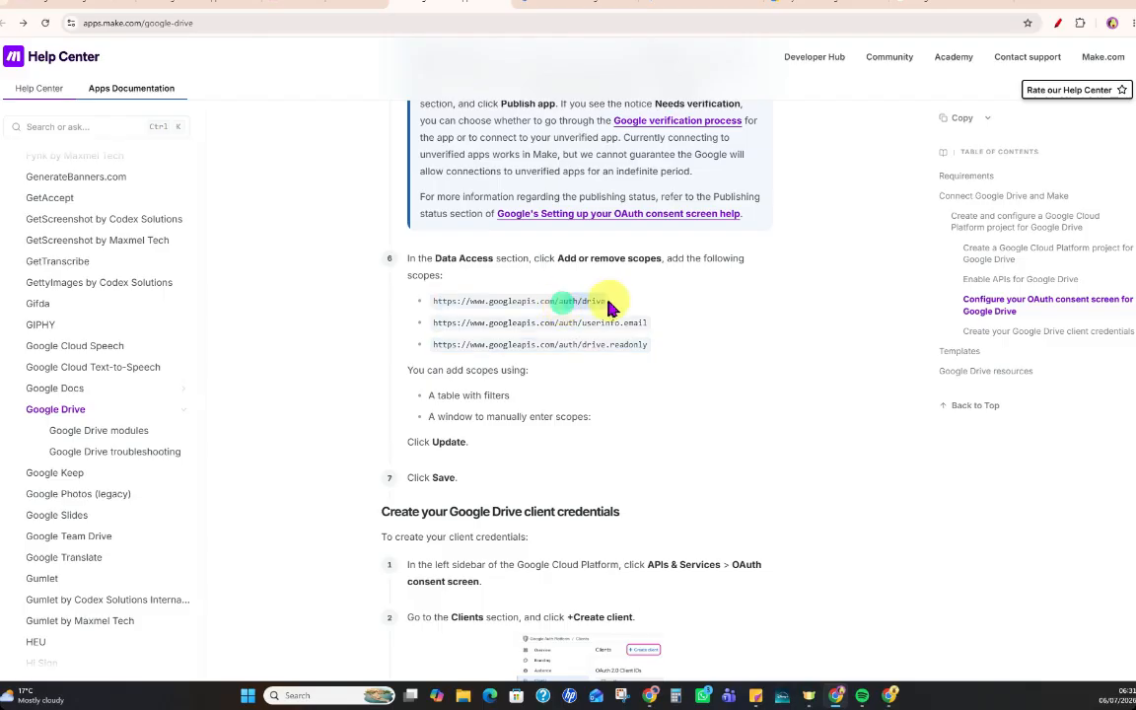
drag(605, 301, 562, 299)
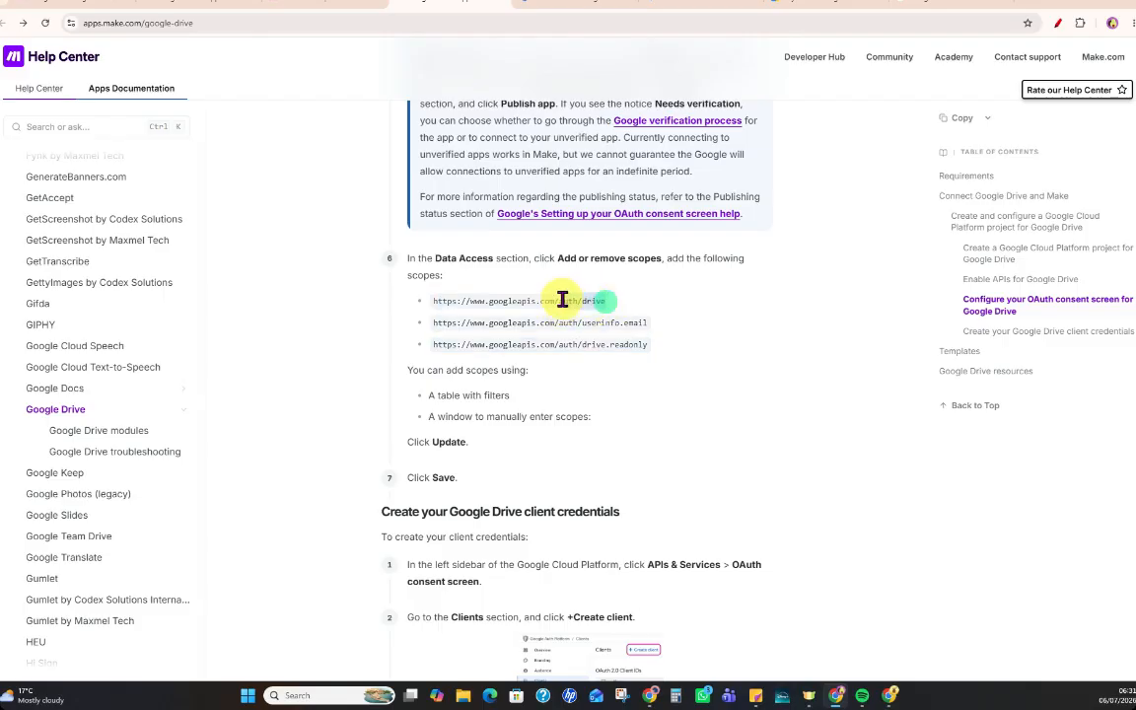
click(573, 8)
click(825, 152)
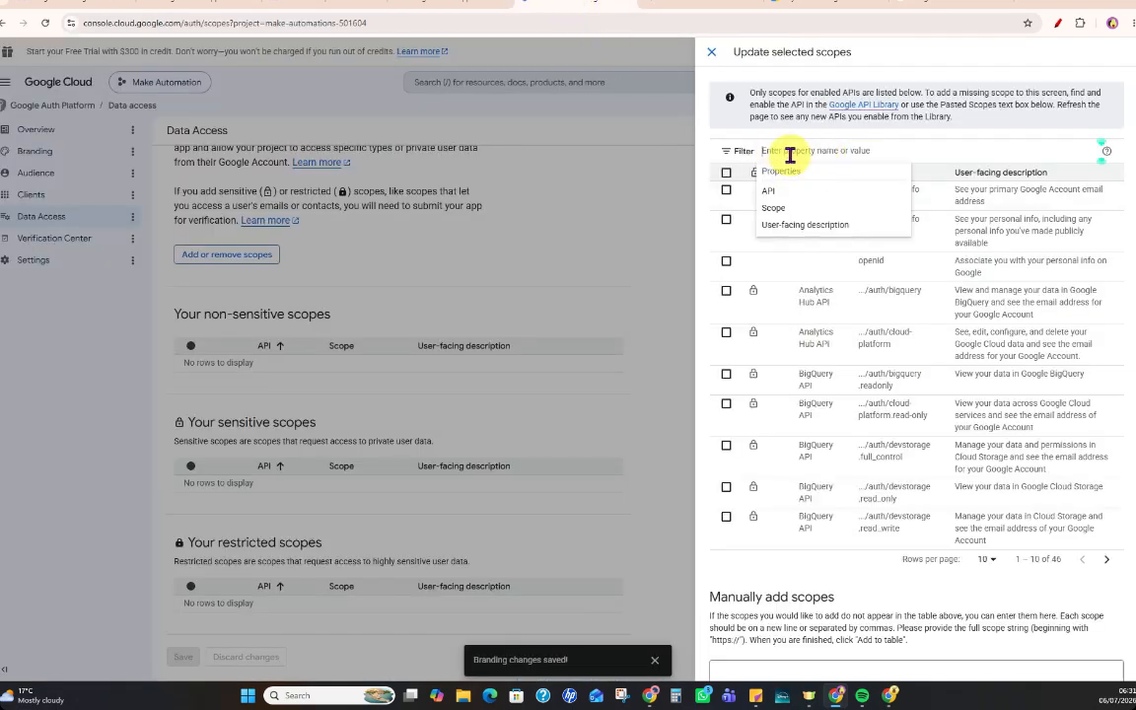
text(auth/drive)
click(846, 192)
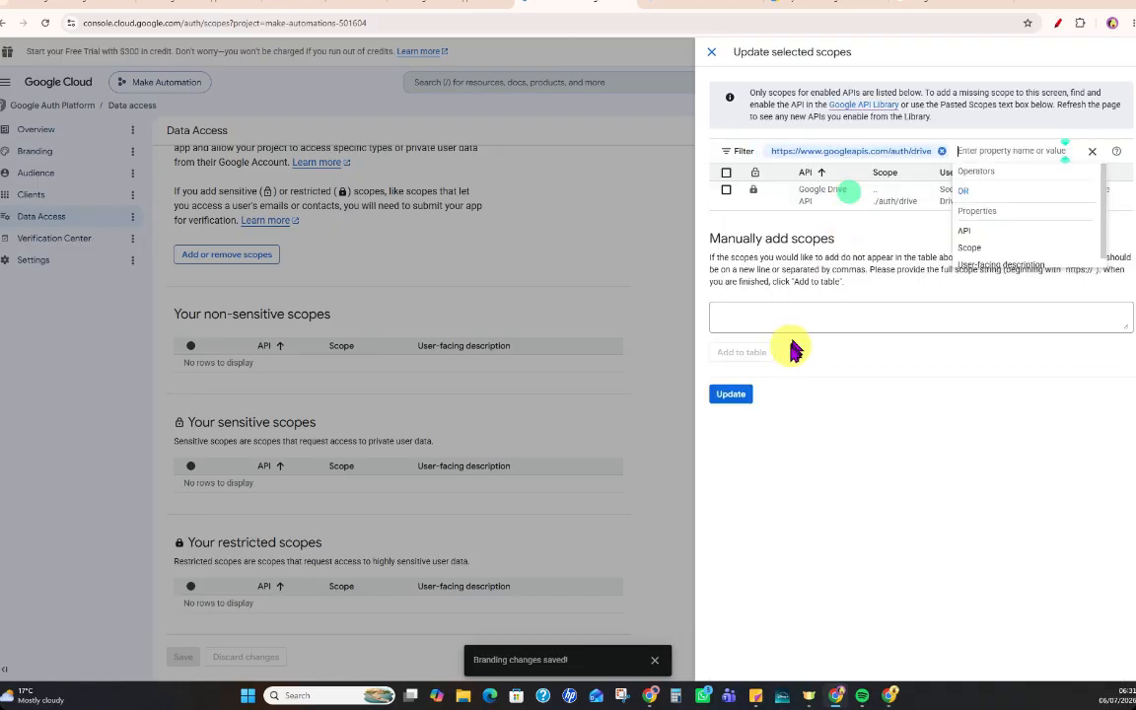
click(726, 189)
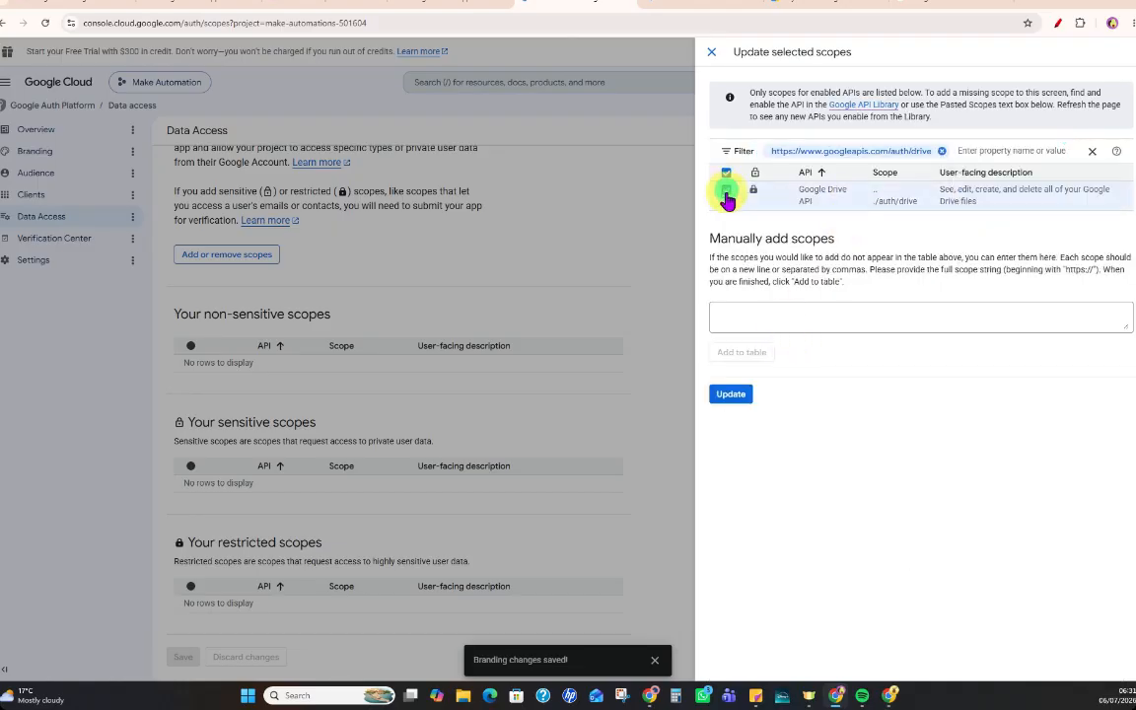
click(730, 394)
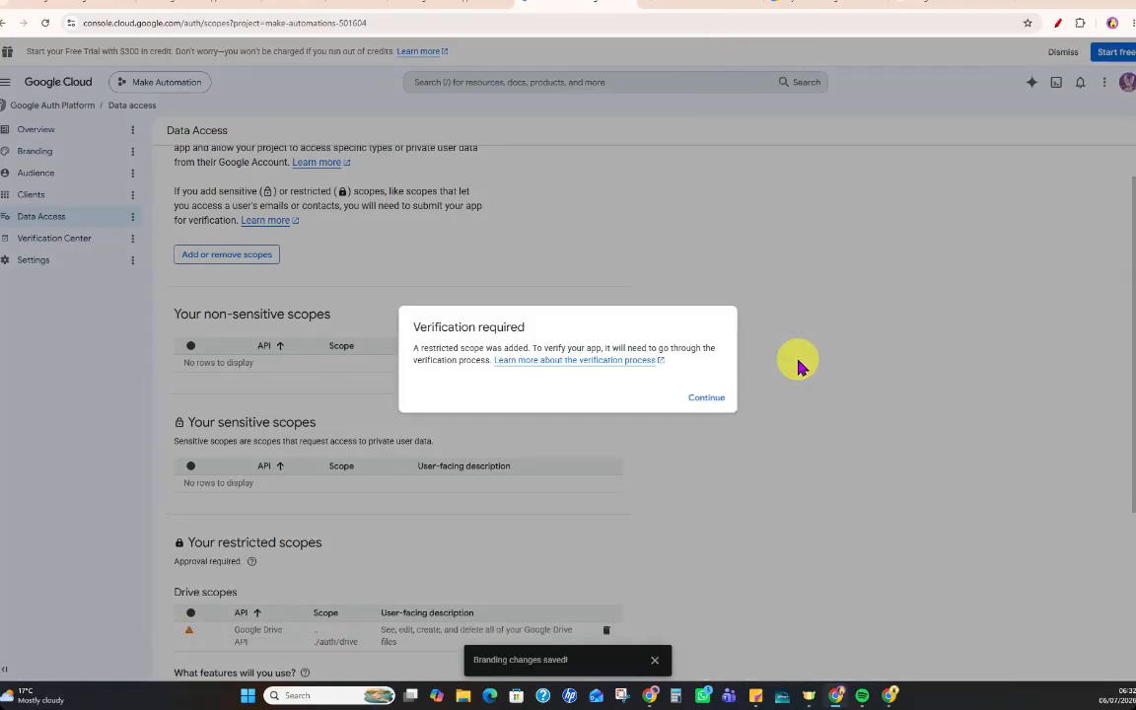
click(714, 404)
scroll(581, 476, down, 3)
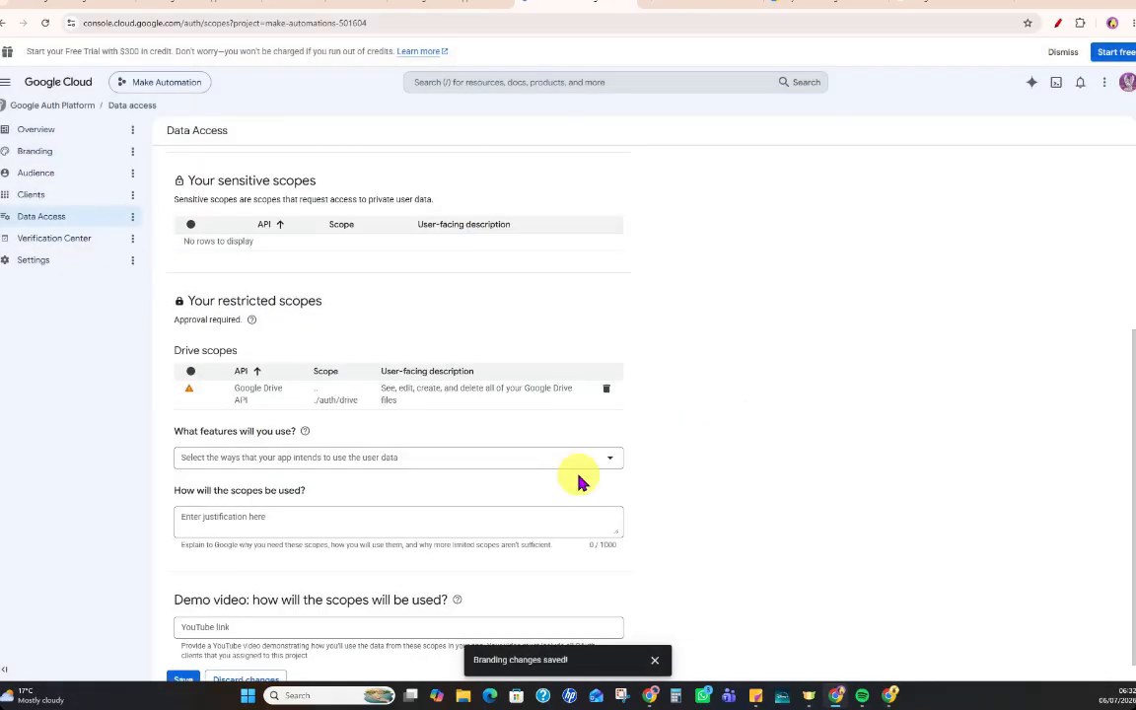
scroll(497, 428, up, 4)
click(225, 305)
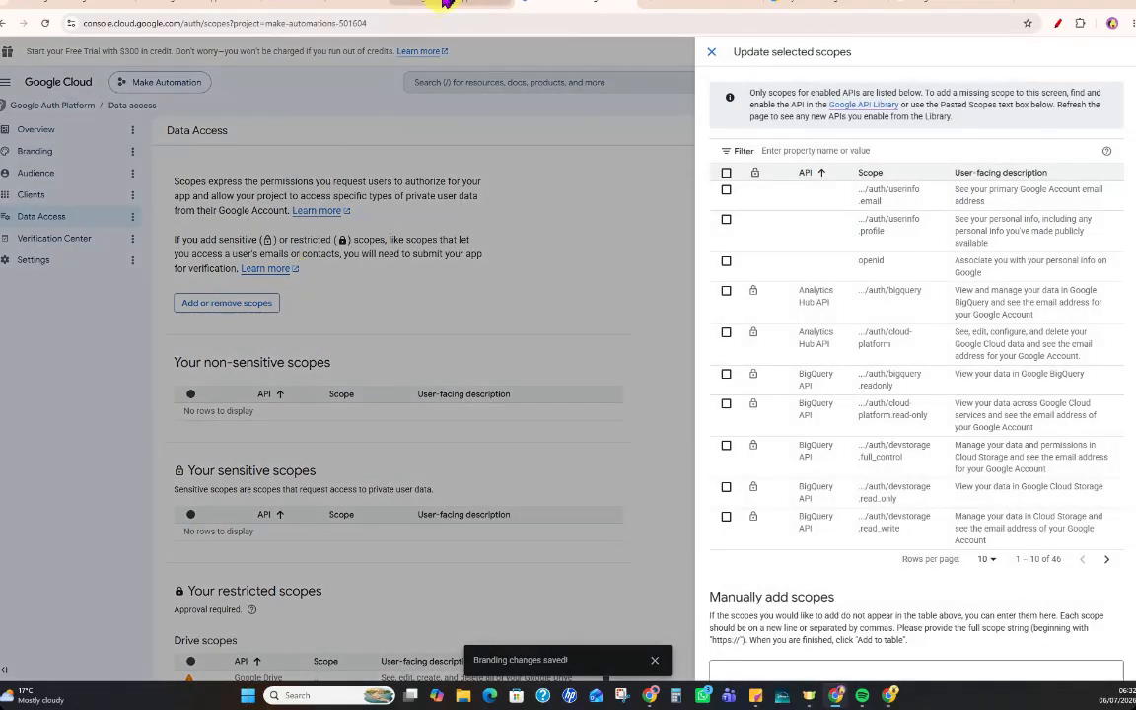
key(ctrl+Tab)
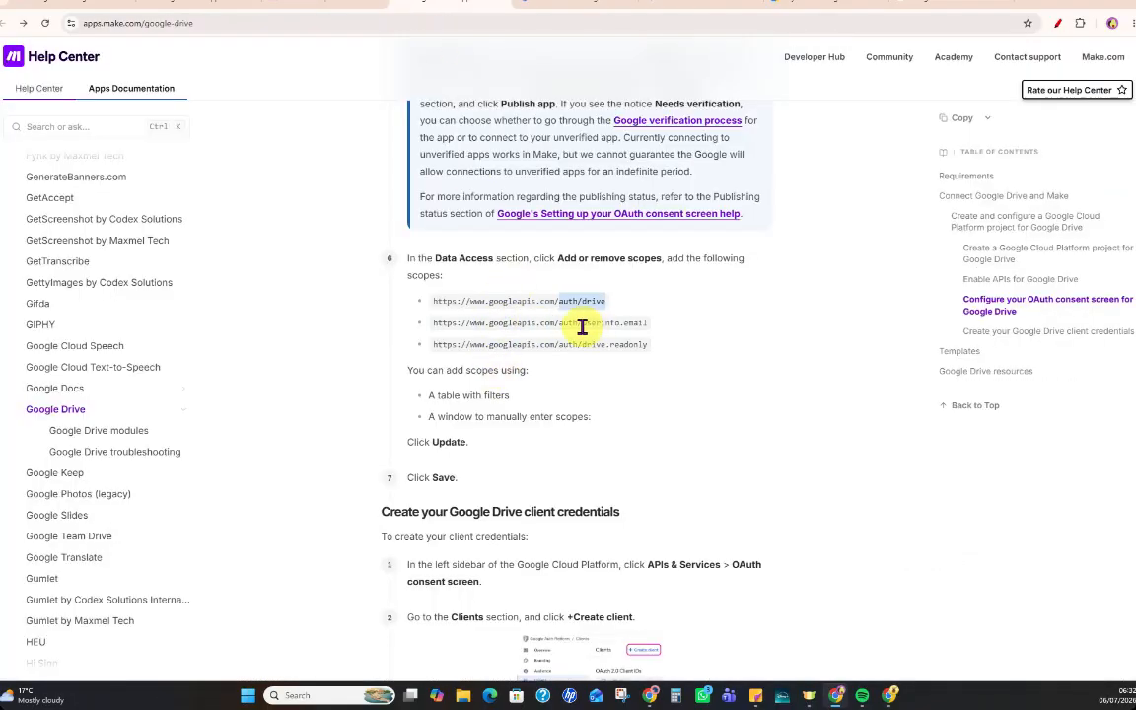
drag(582, 326, 646, 336)
key(ctrl+c)
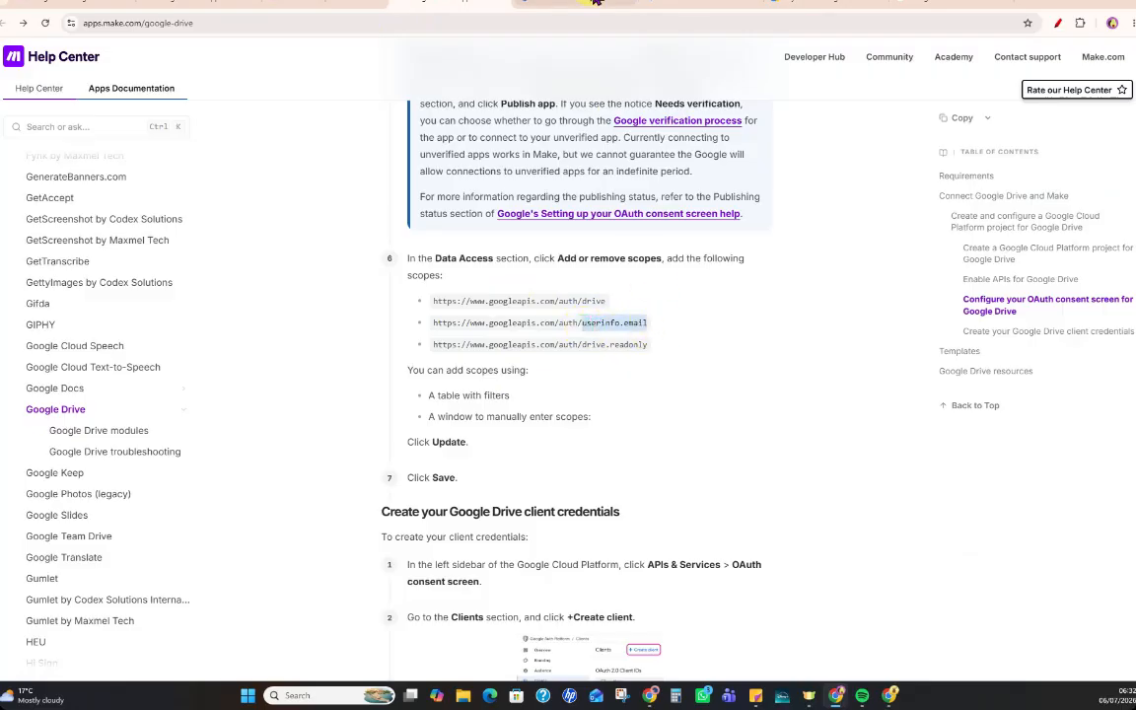
click(586, 3)
click(779, 151)
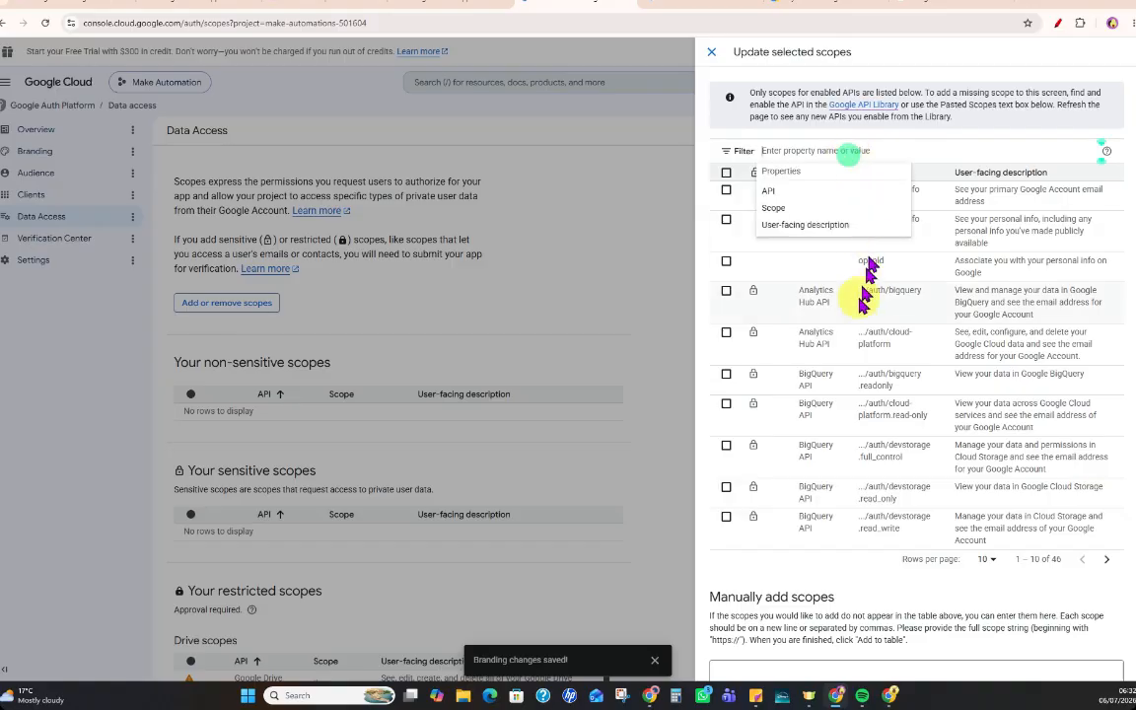
key(ctrl+v)
click(864, 190)
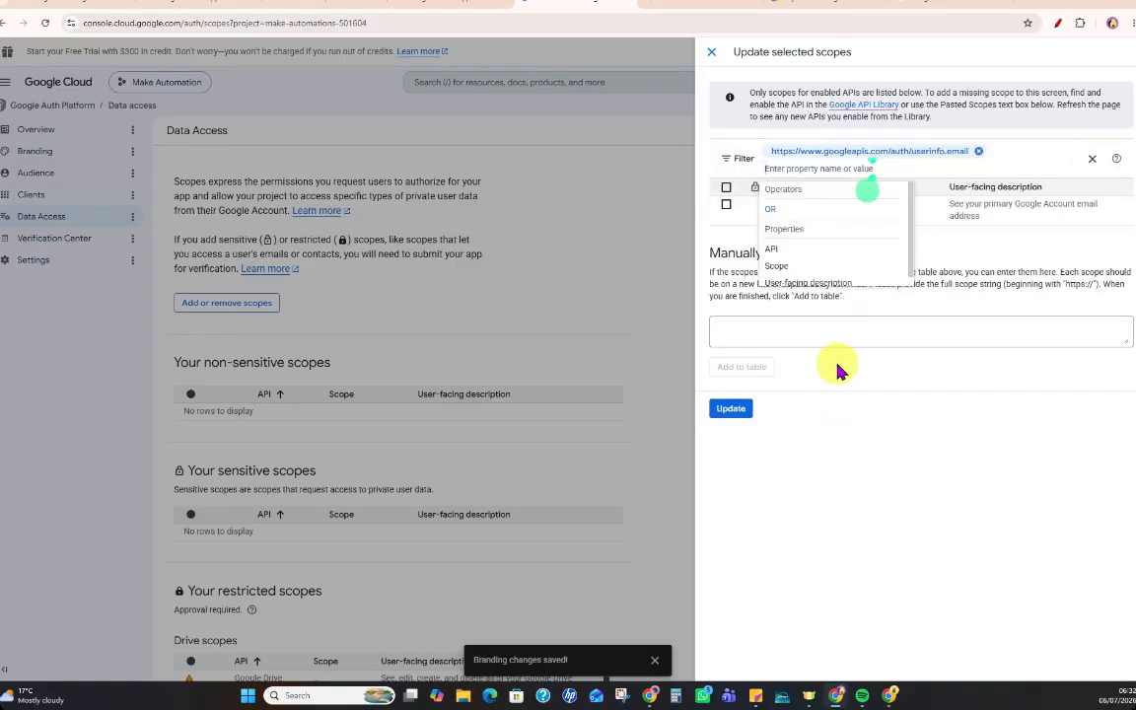
click(726, 204)
click(730, 408)
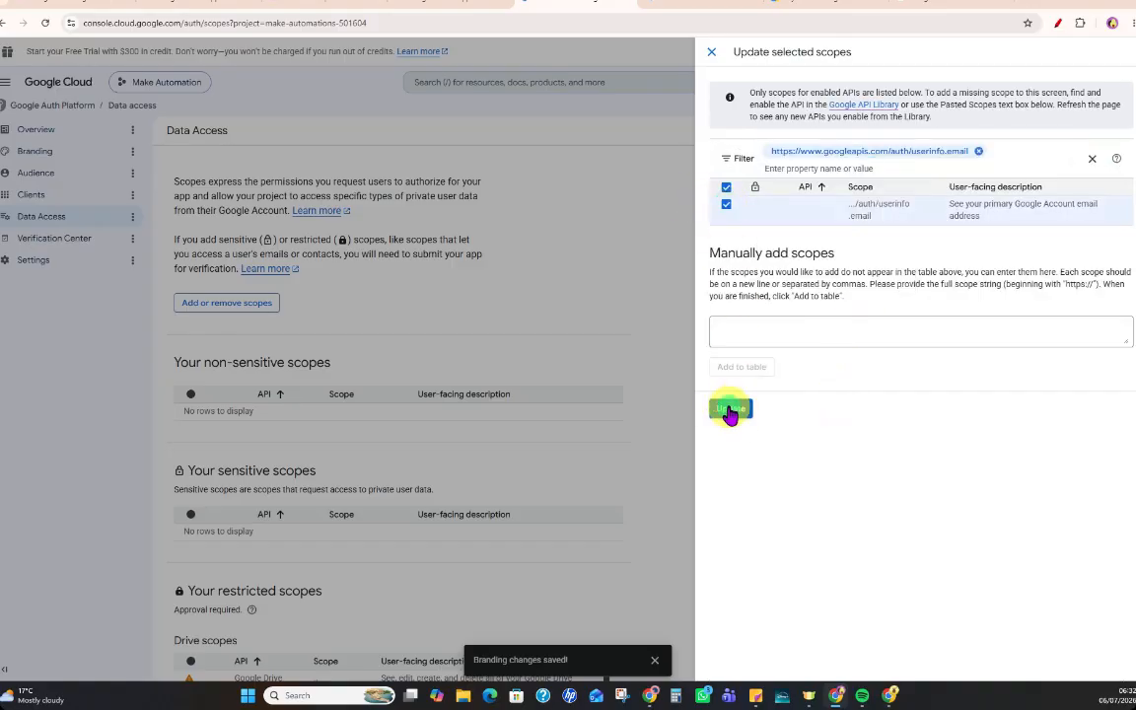
scroll(690, 330, down, 3)
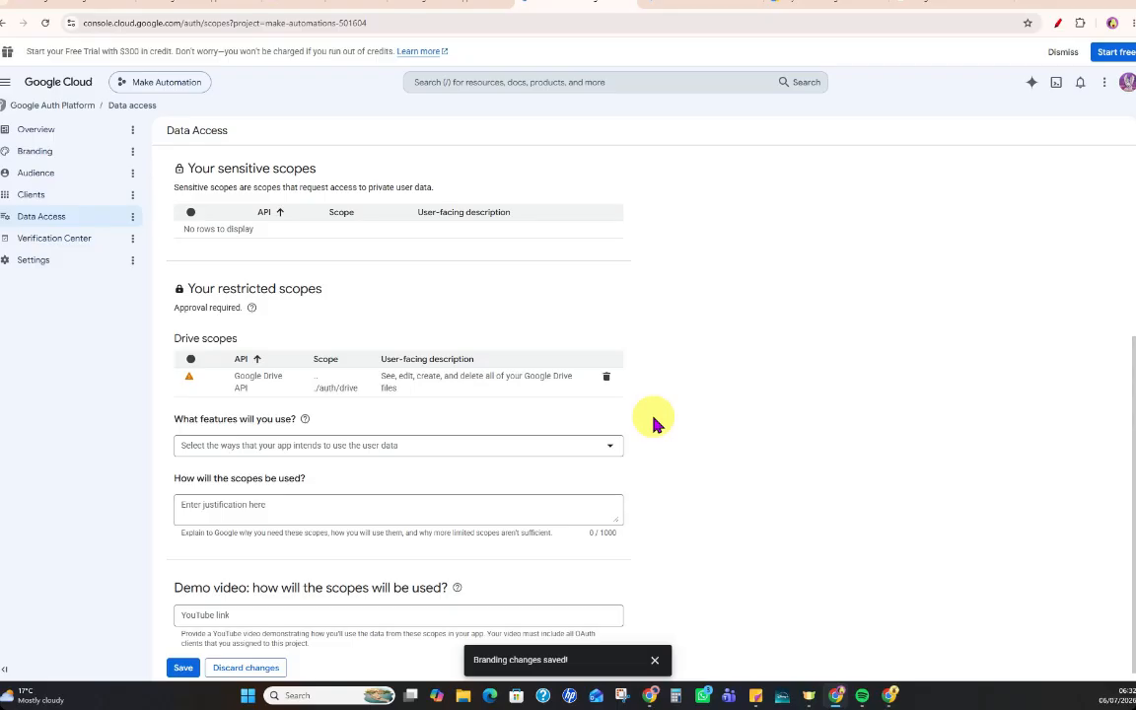
scroll(658, 422, up, 3)
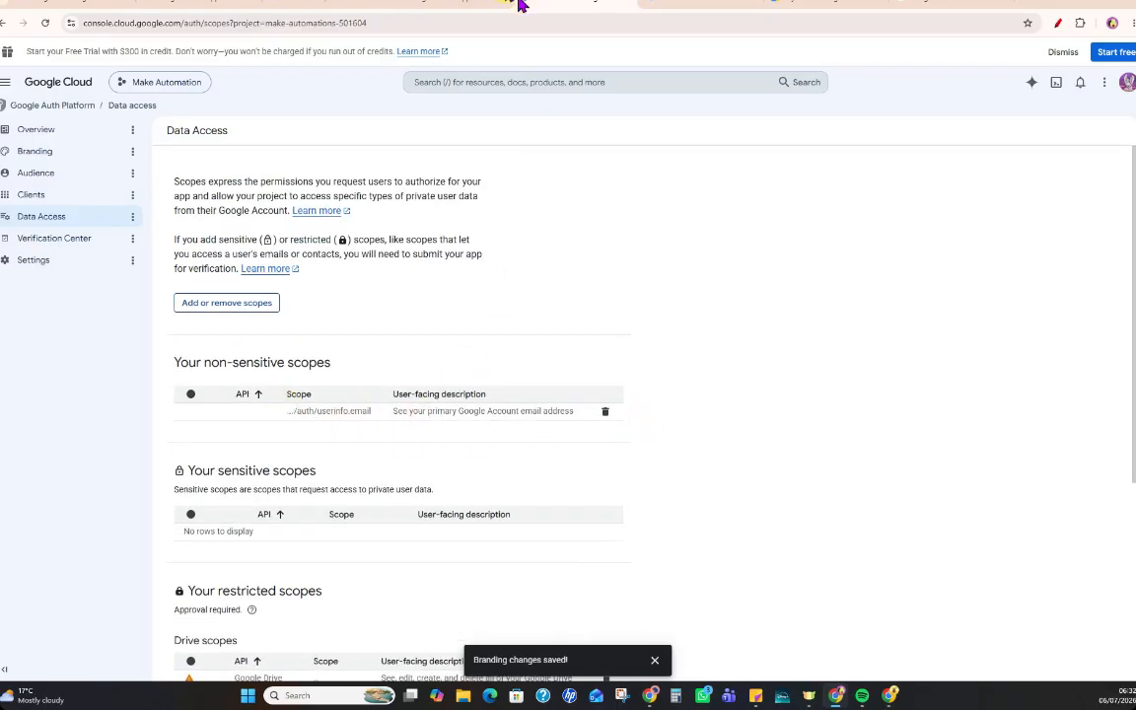
Copy drive.readonly from the third scope URL in Make's guide and return to the project's Data Access page.
click(443, 7)
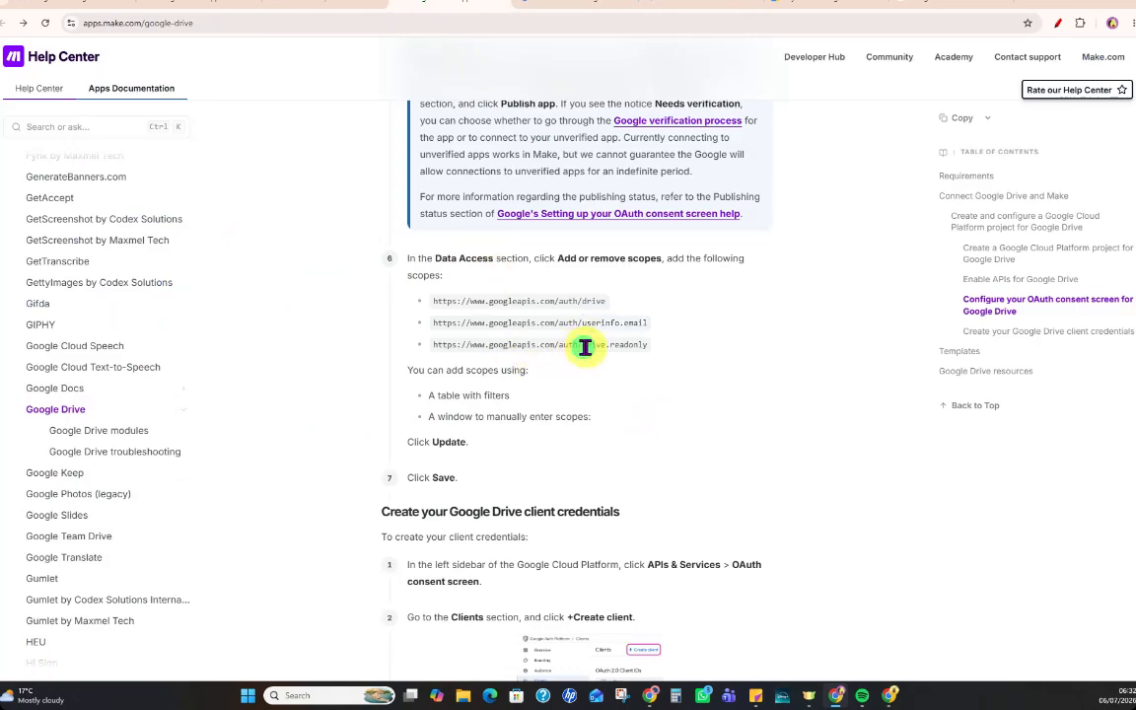
drag(582, 346, 646, 347)
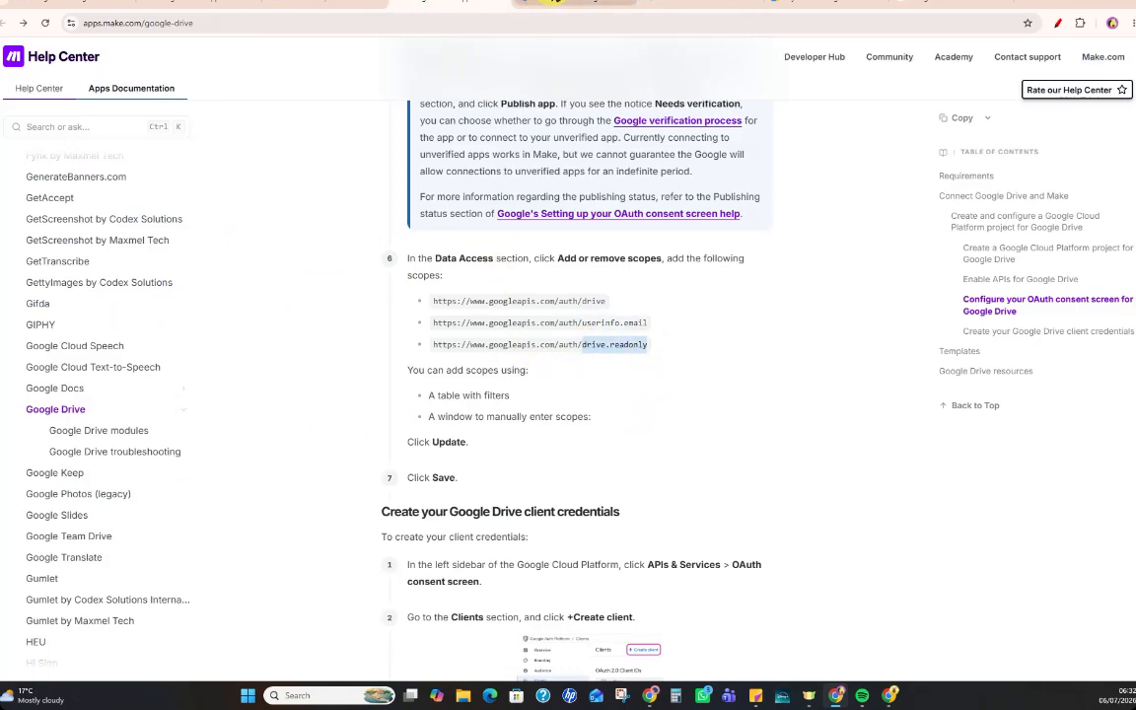
click(555, 5)
scroll(710, 316, down, 2)
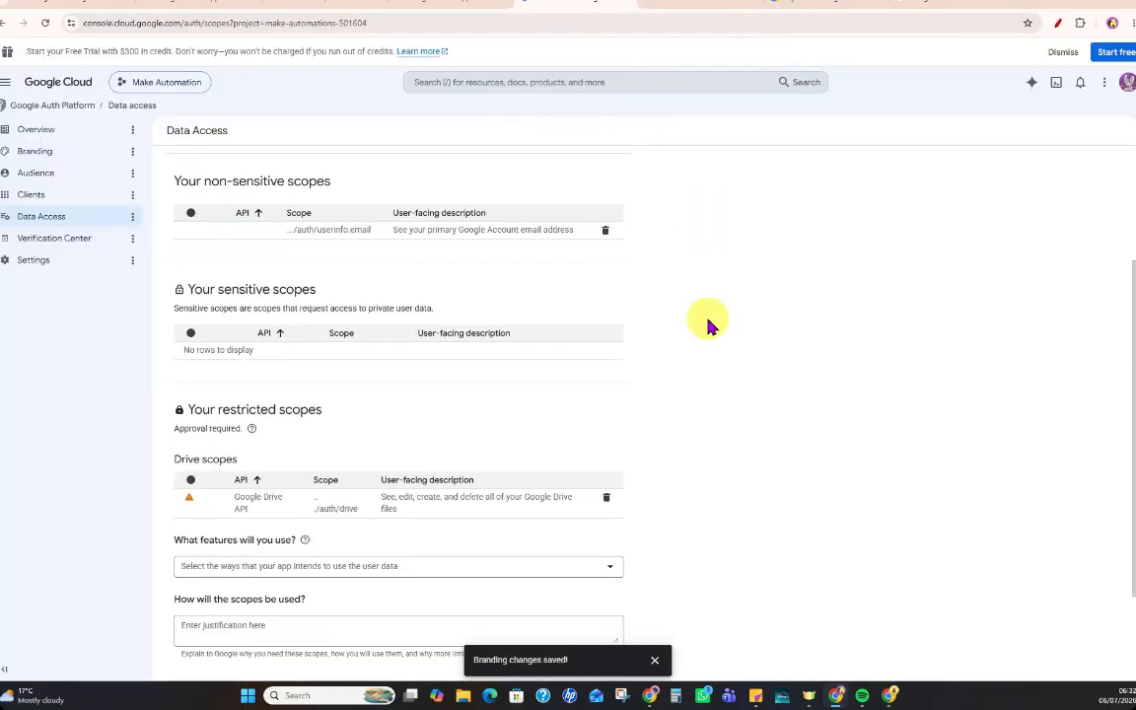
scroll(708, 325, up, 2)
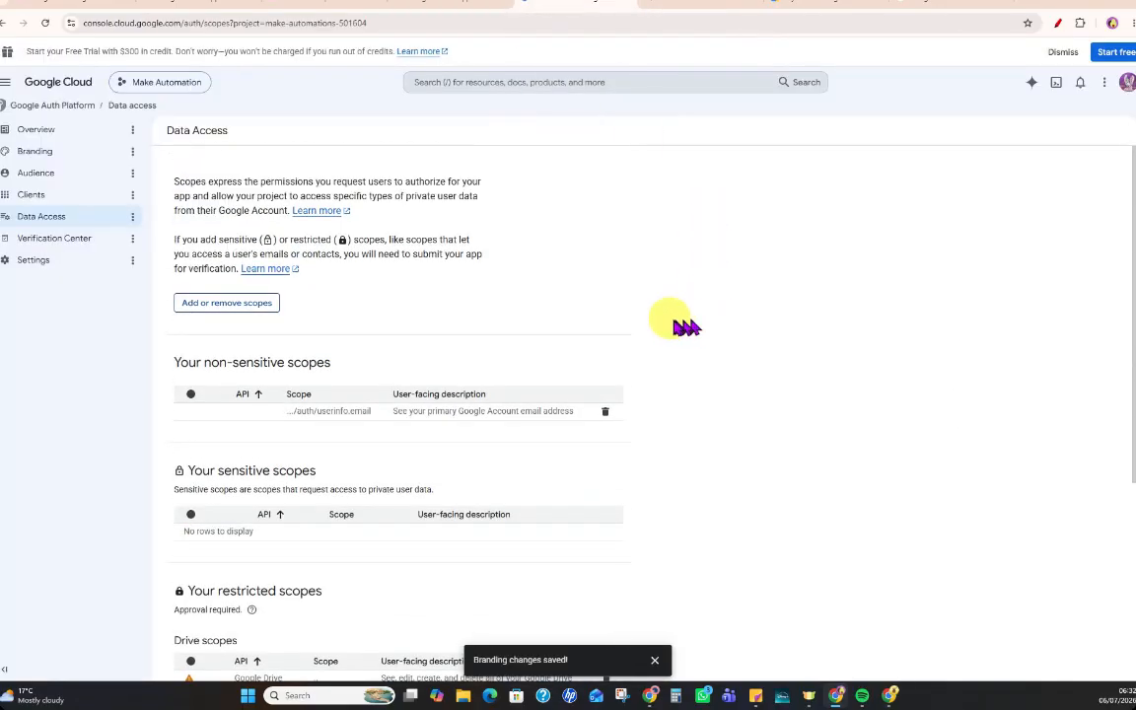
click(243, 312)
click(838, 151)
text(drive.readonly)
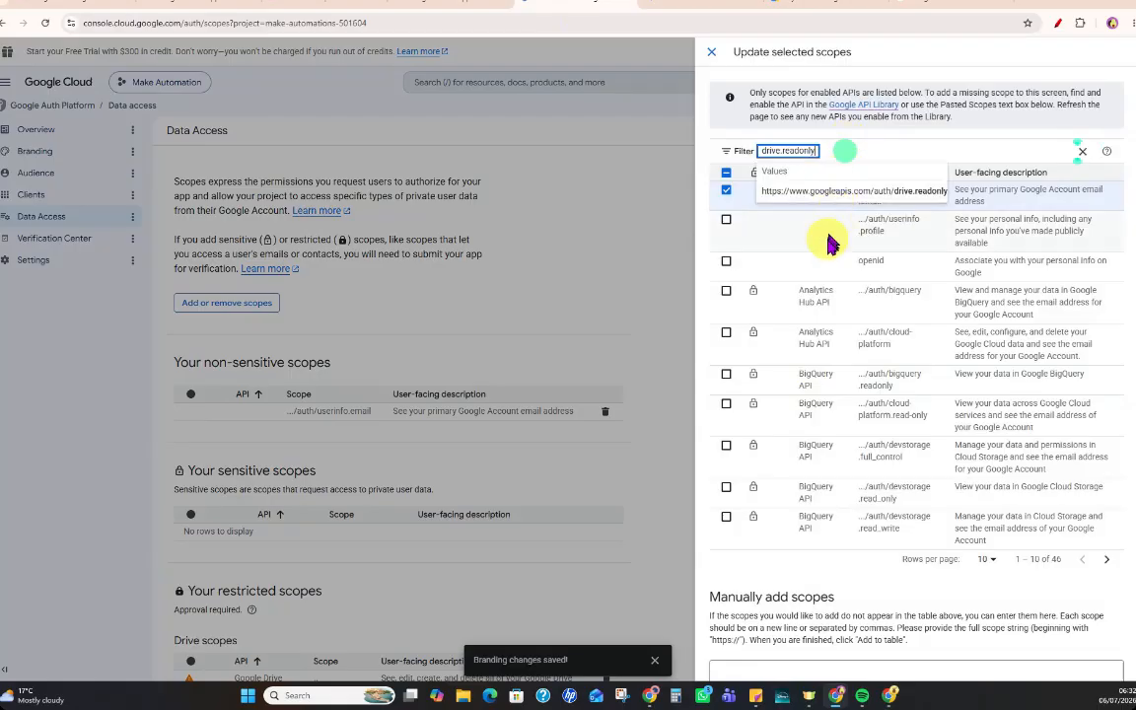
click(831, 192)
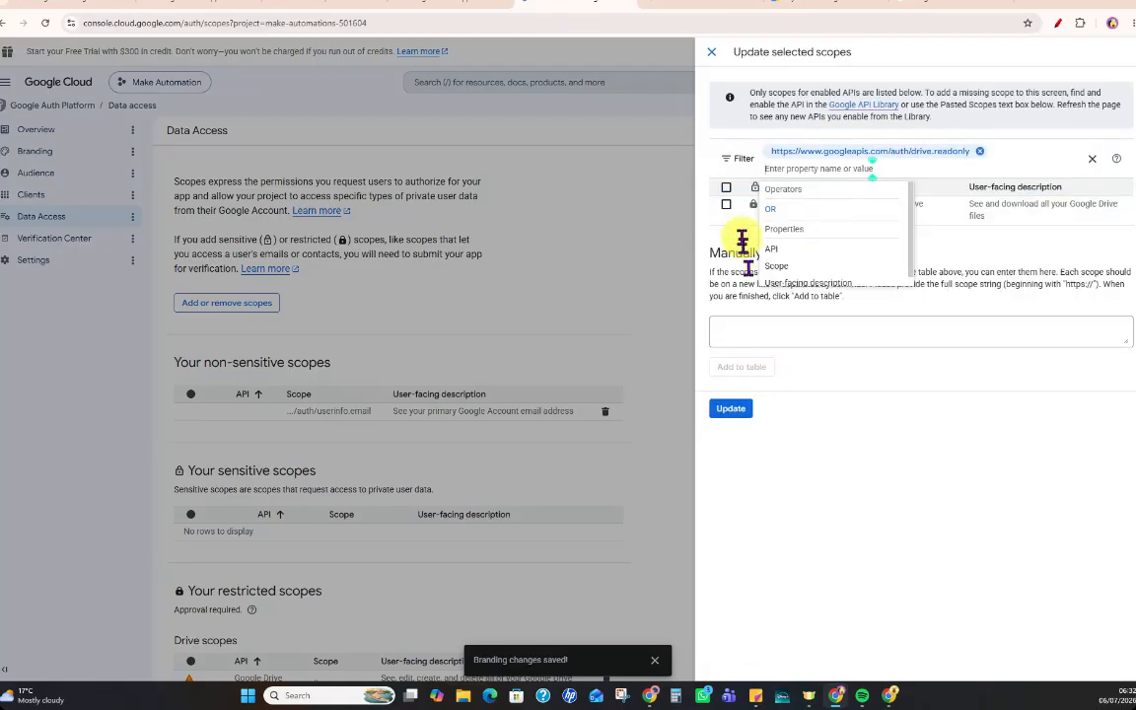
click(727, 209)
click(731, 409)
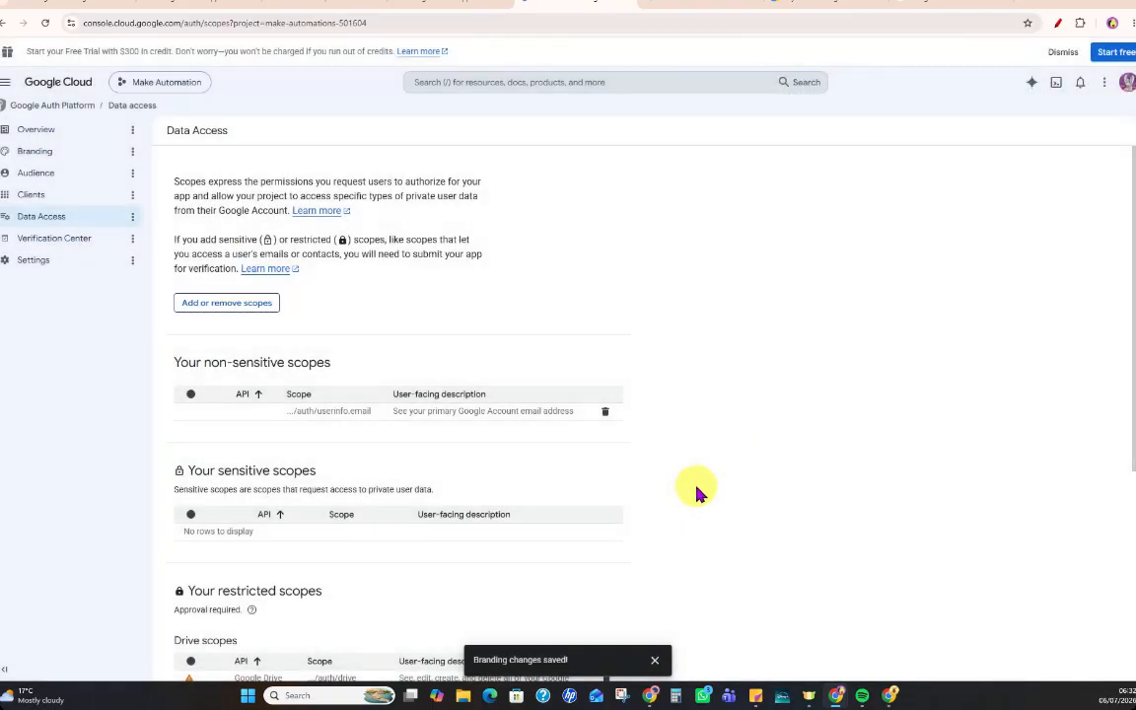
scroll(697, 489, down, 4)
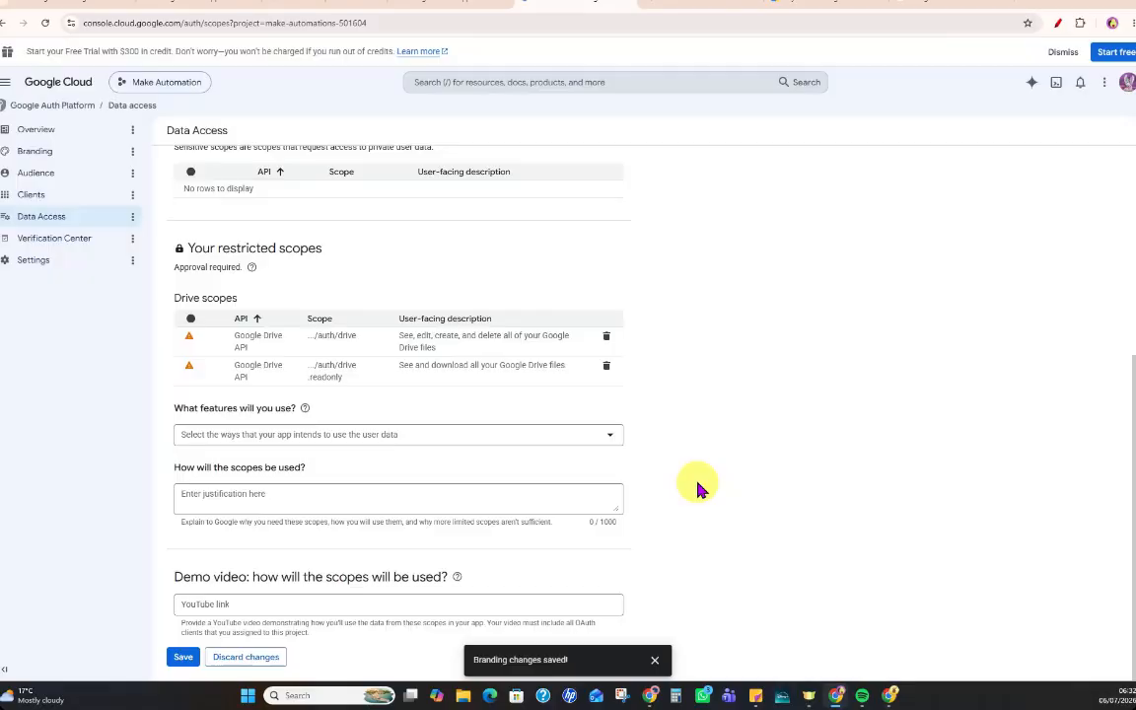
click(182, 658)
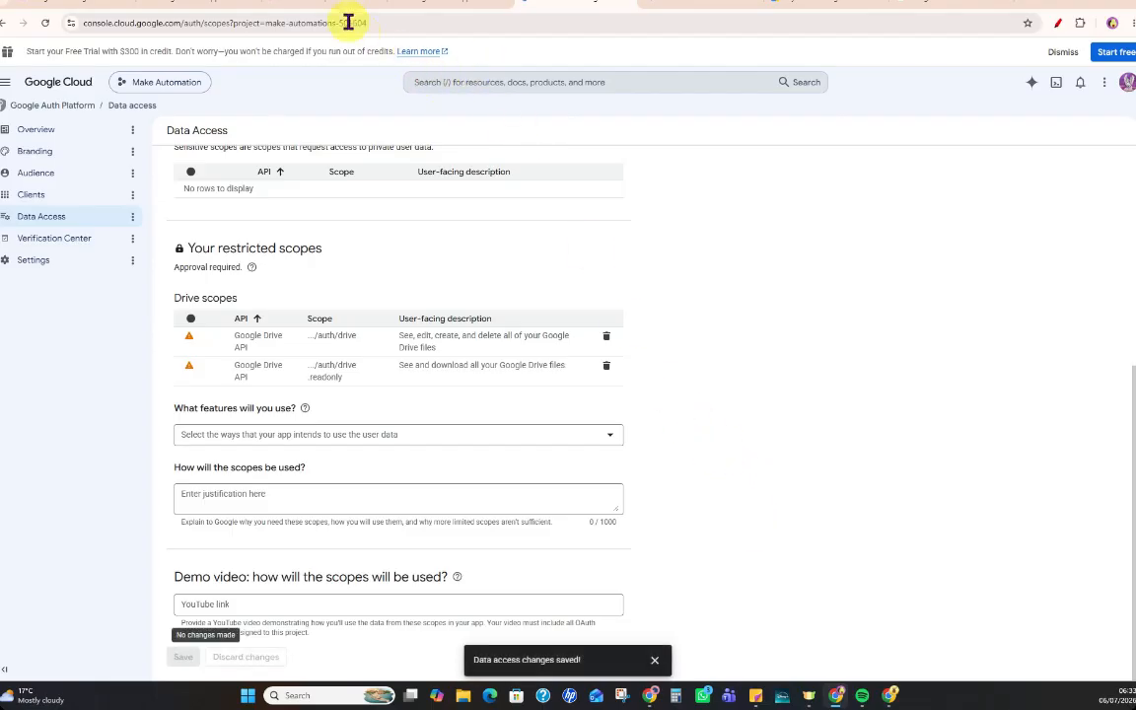
Review the Google Drive client credentials instructions in Make's guide and start creating a client in the Google Auth Platform.
click(405, 5)
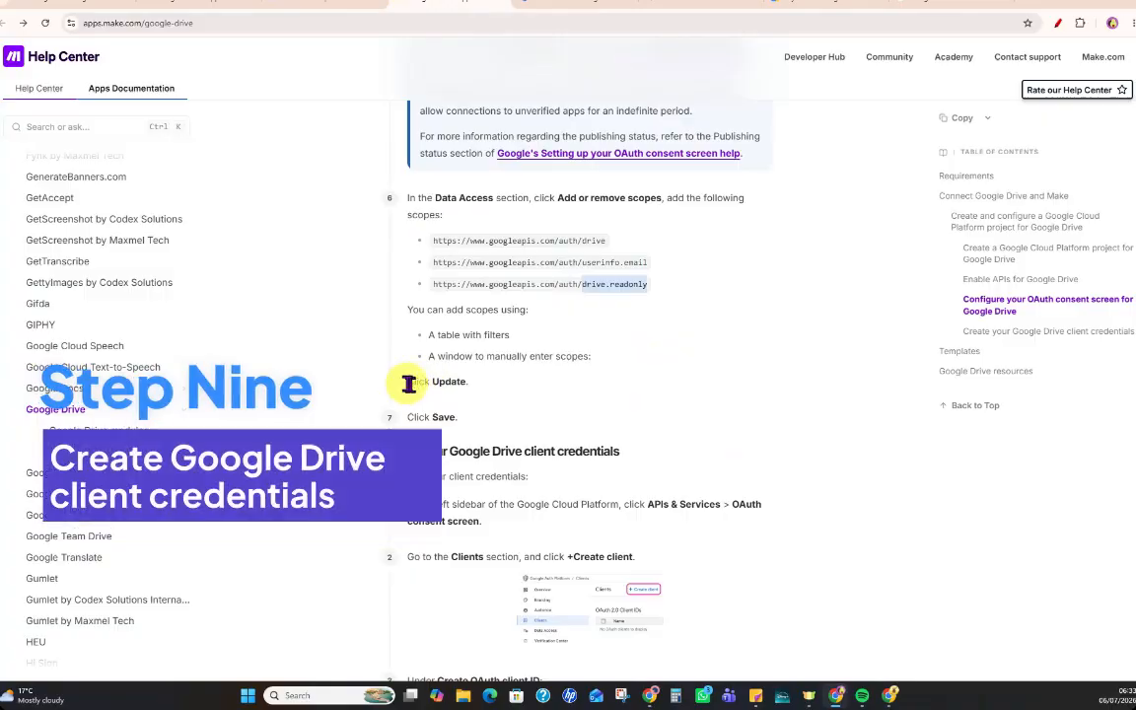
drag(407, 384, 467, 418)
scroll(814, 443, down, 1)
scroll(814, 449, down, 2)
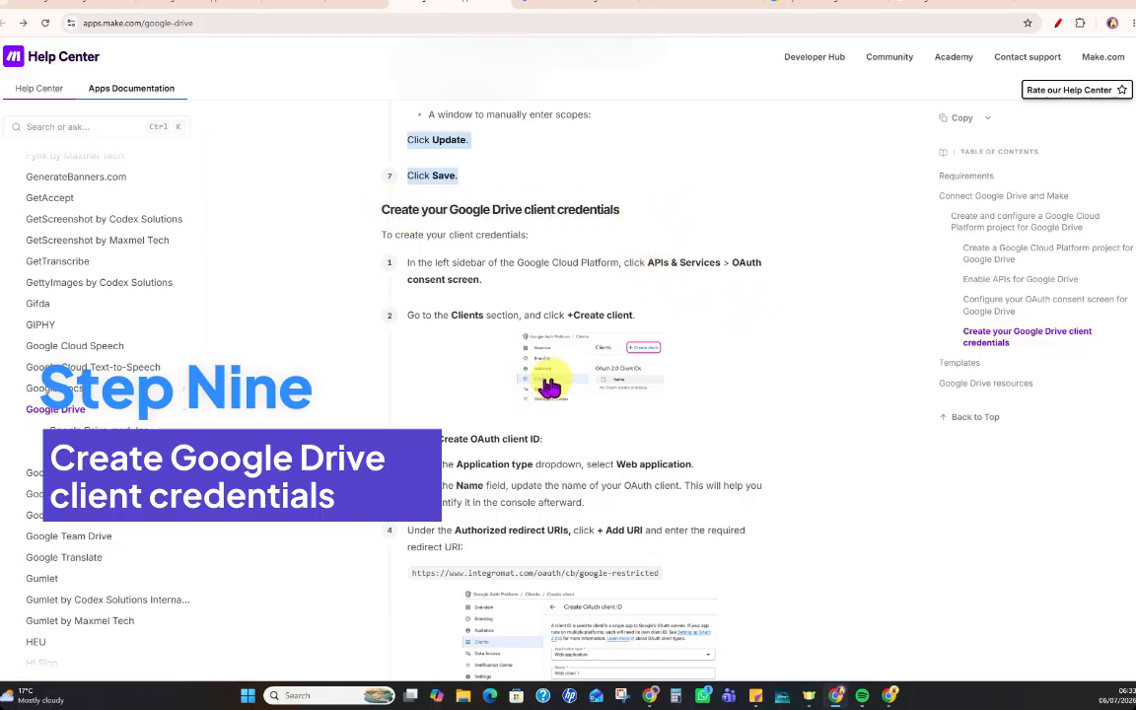
click(570, 3)
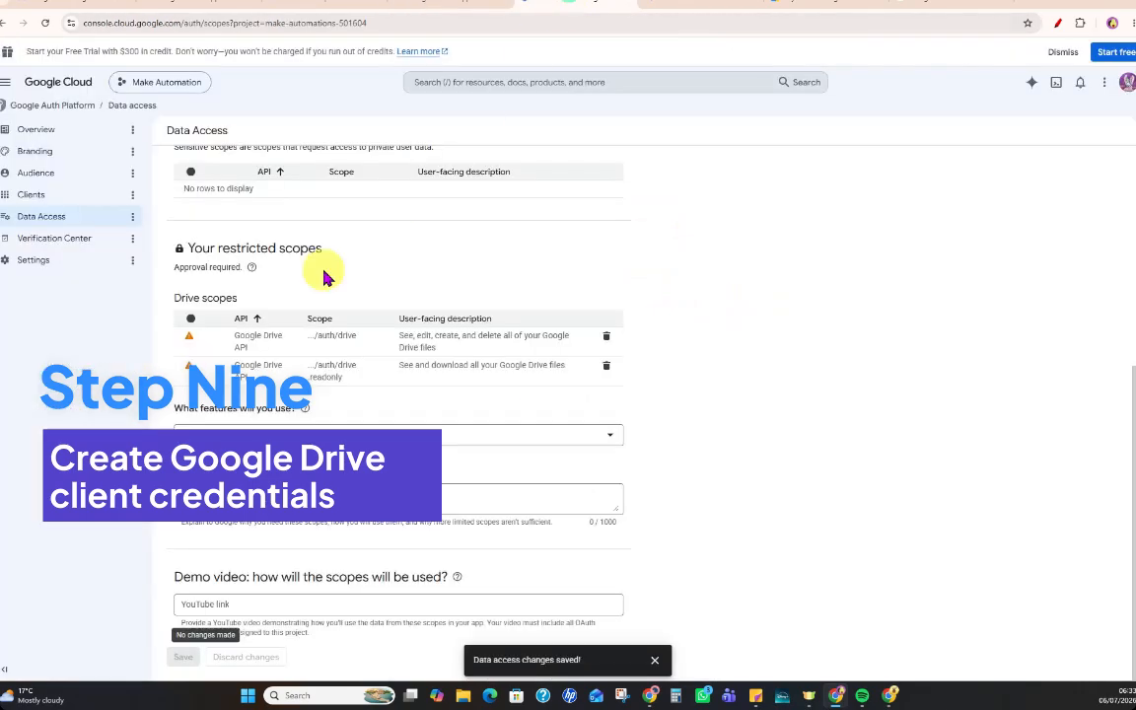
click(31, 196)
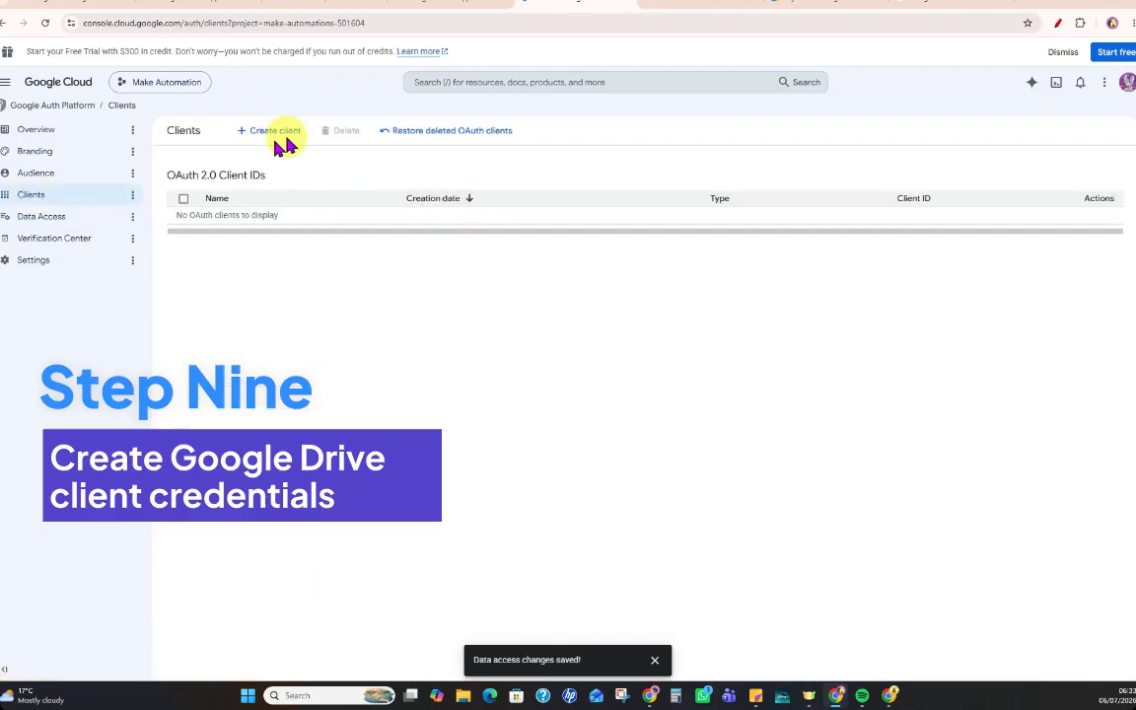
click(278, 140)
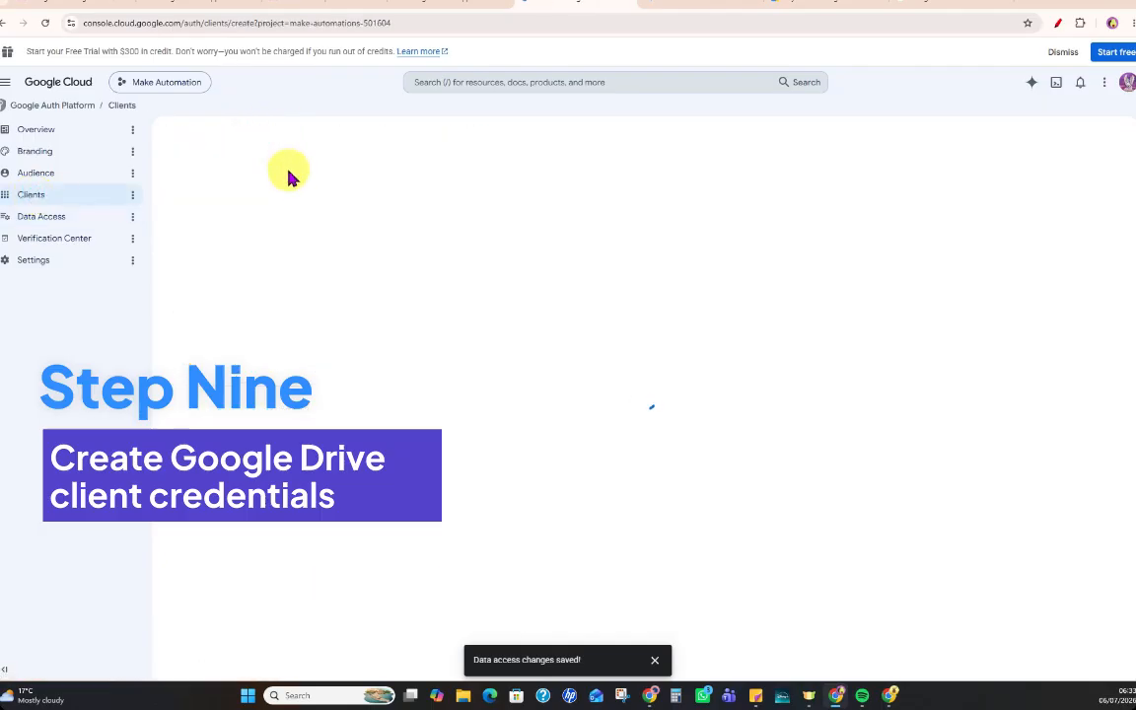
Set the OAuth client's application type to Web application and name it Make.
click(325, 234)
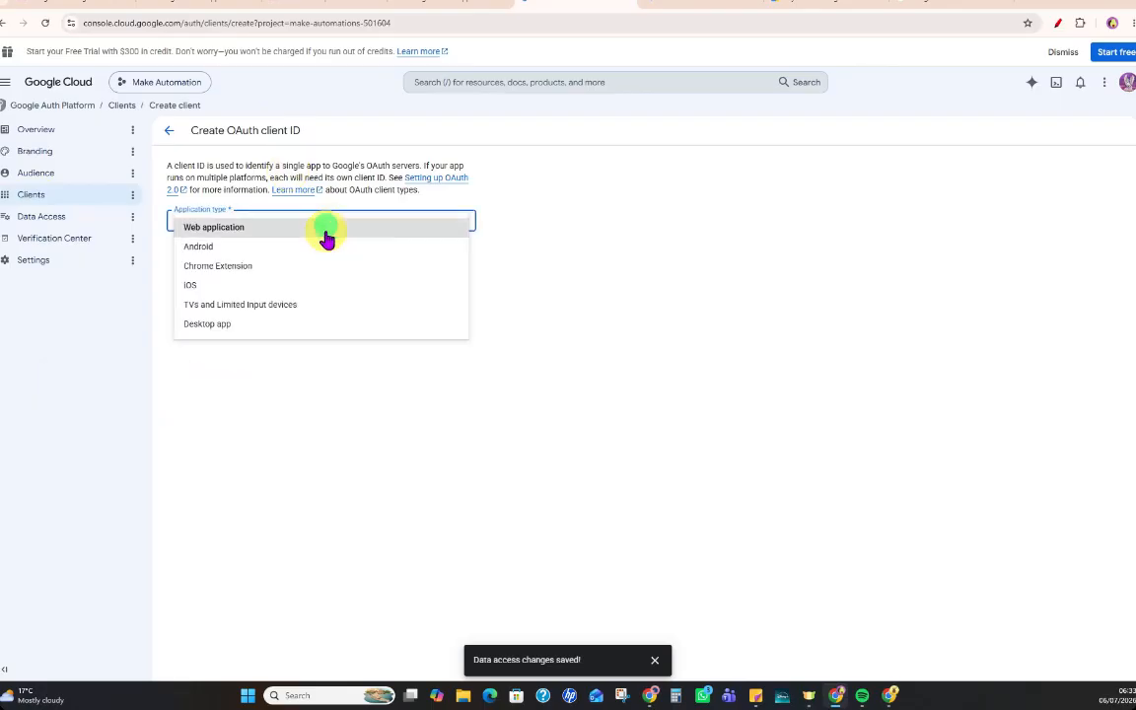
click(221, 234)
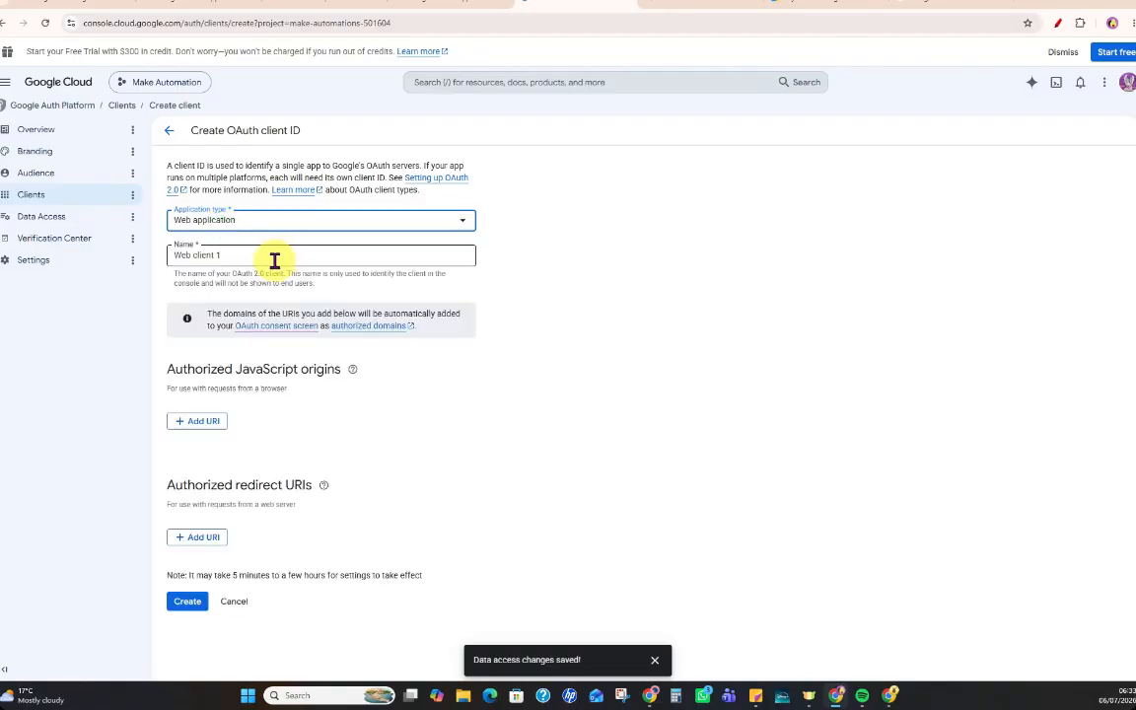
triple_click(274, 256)
text(Make)
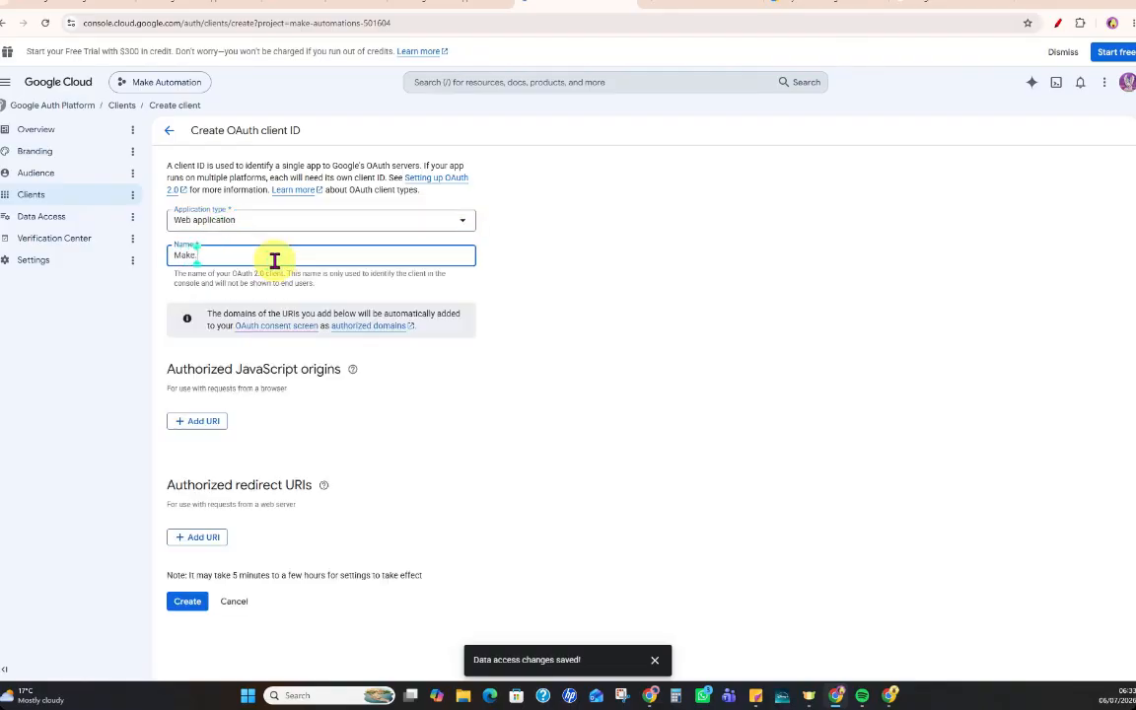
click(433, 380)
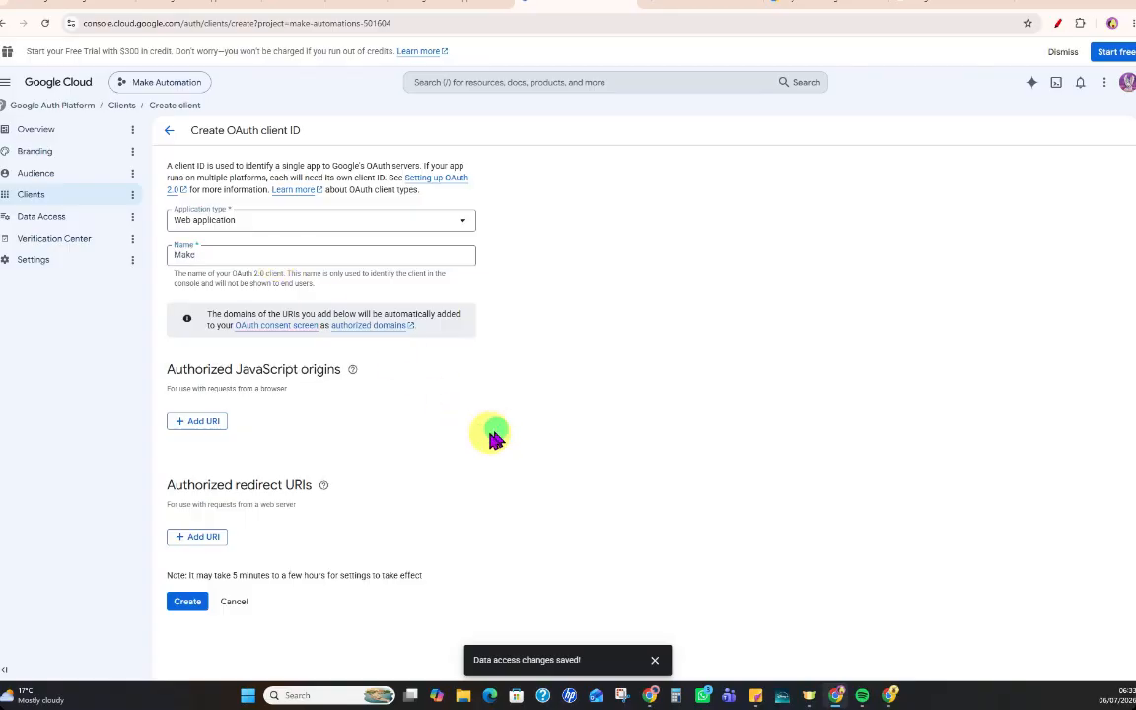
drag(168, 484, 325, 490)
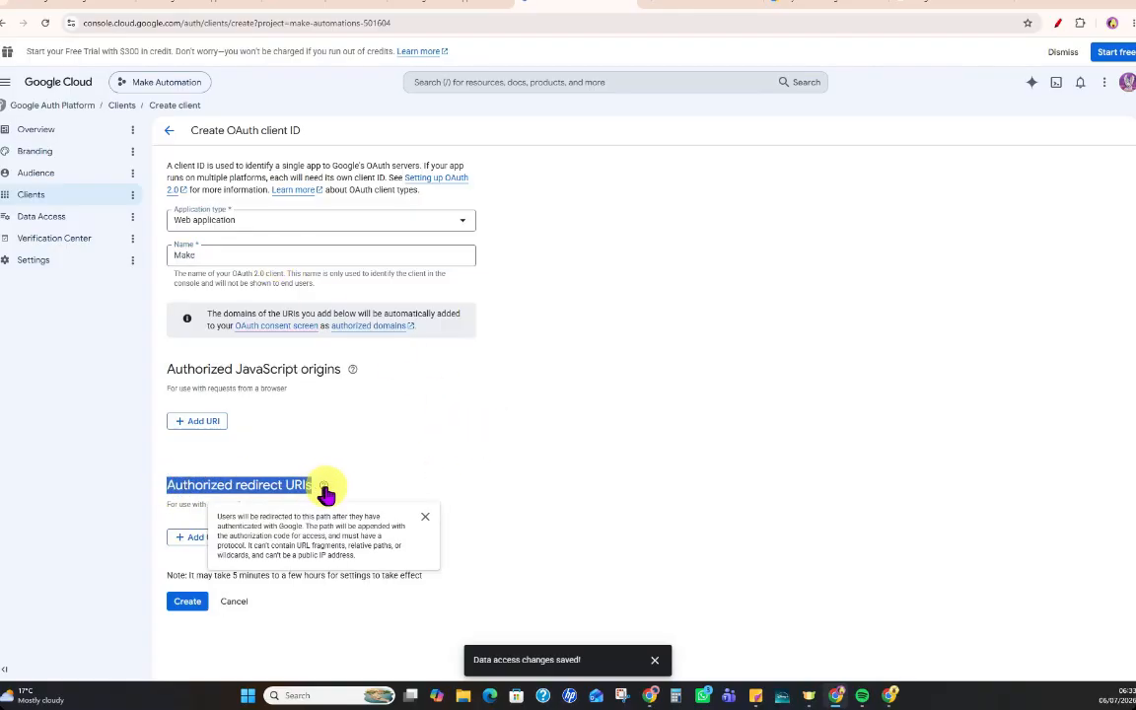
click(394, 6)
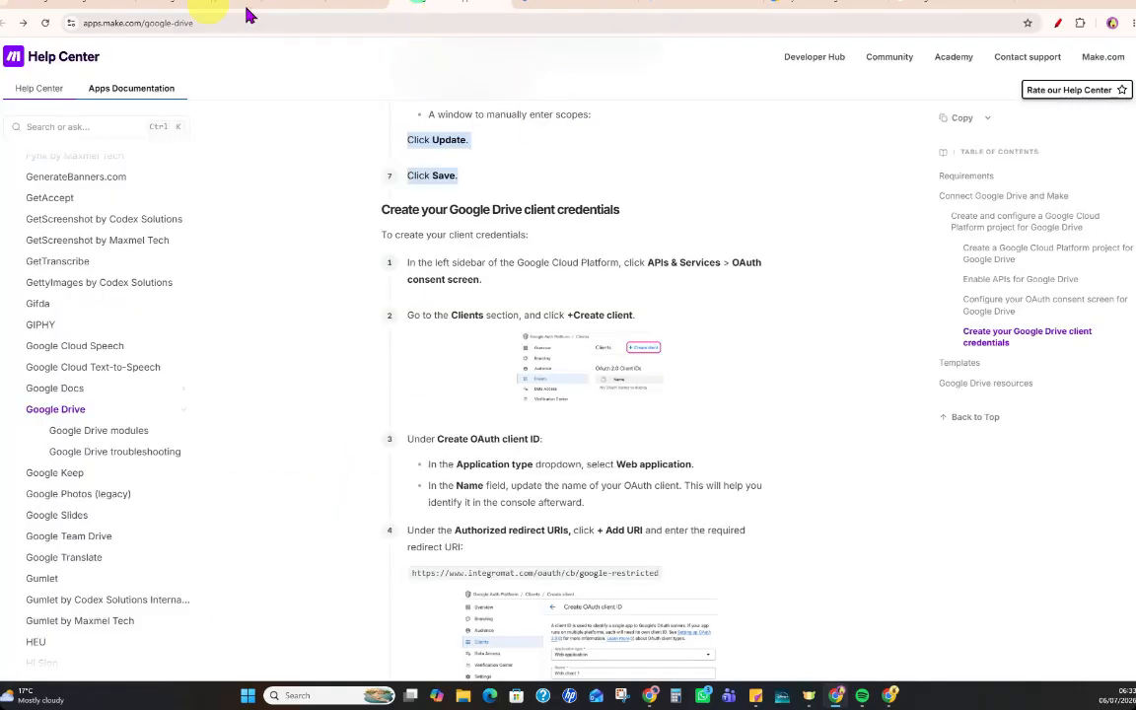
scroll(852, 545, down, 3)
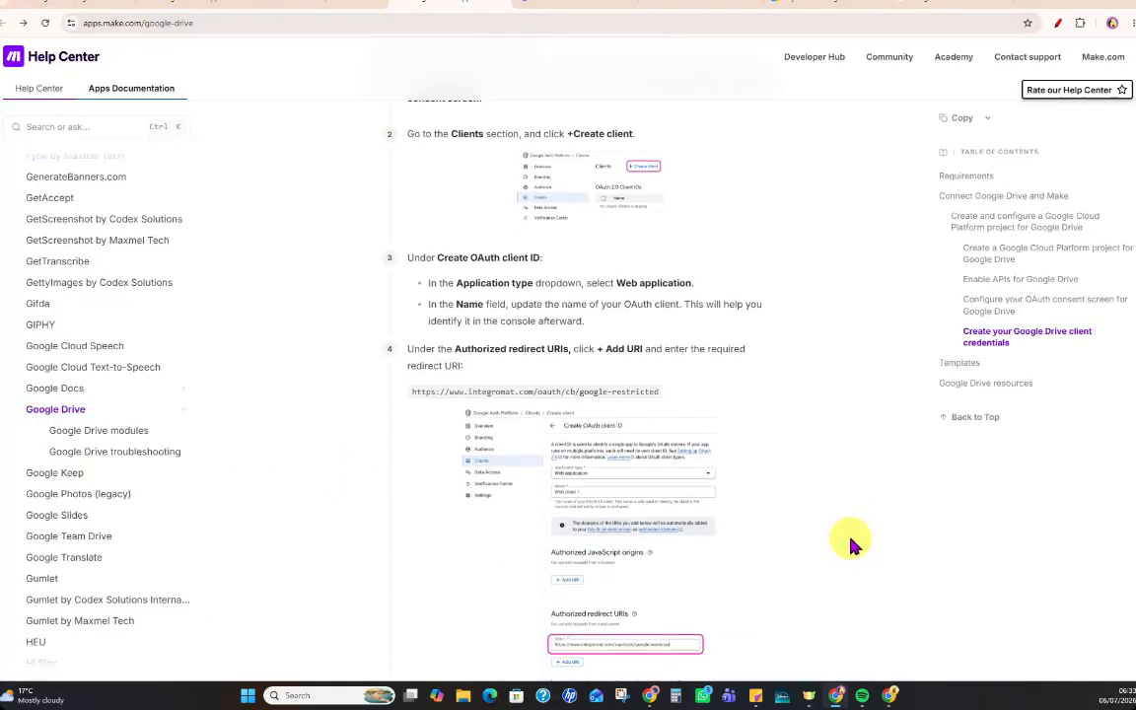
scroll(772, 483, down, 4)
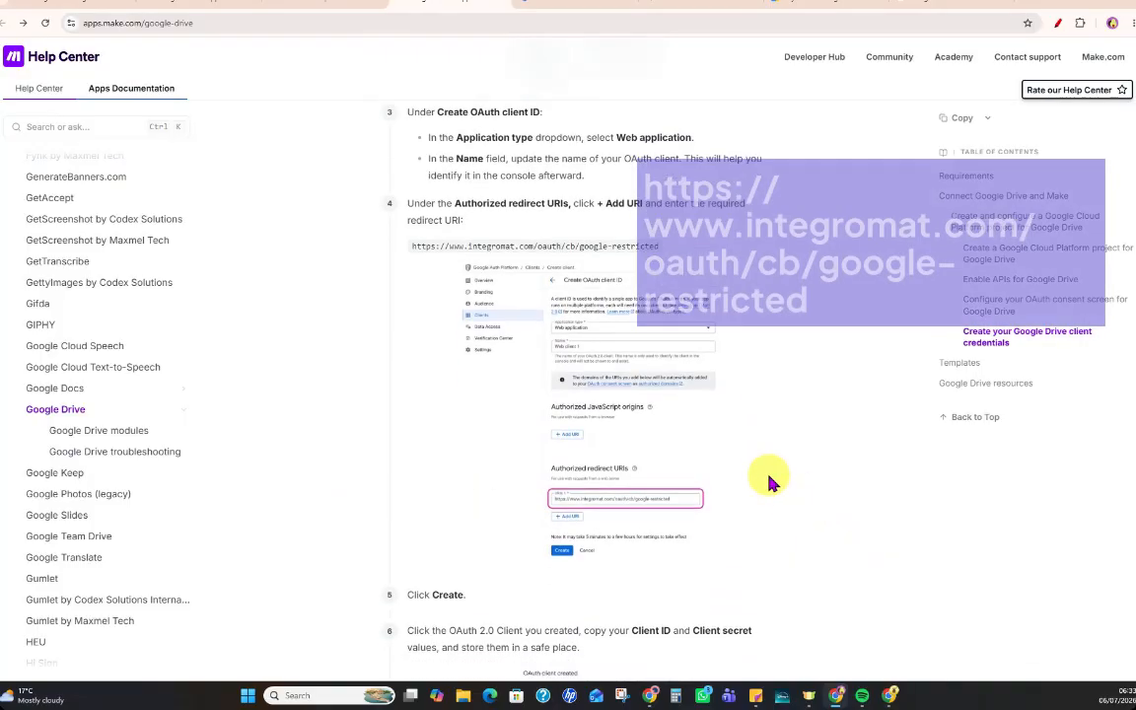
scroll(770, 479, up, 6)
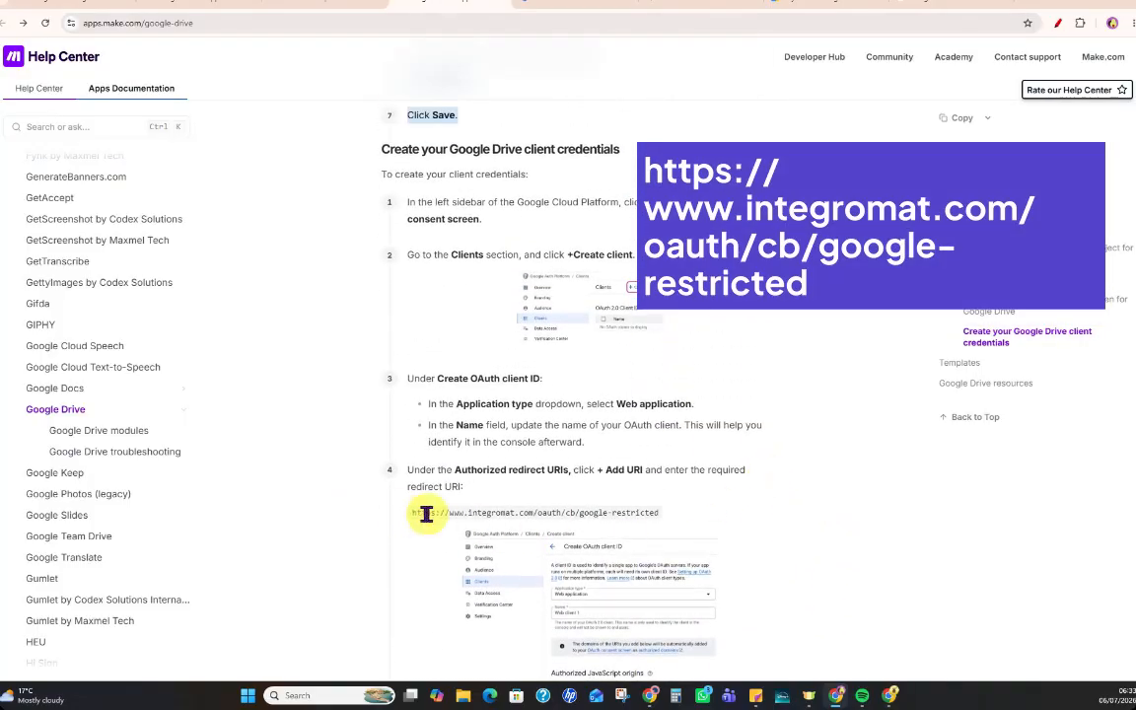
triple_click(427, 513)
key(ctrl+c)
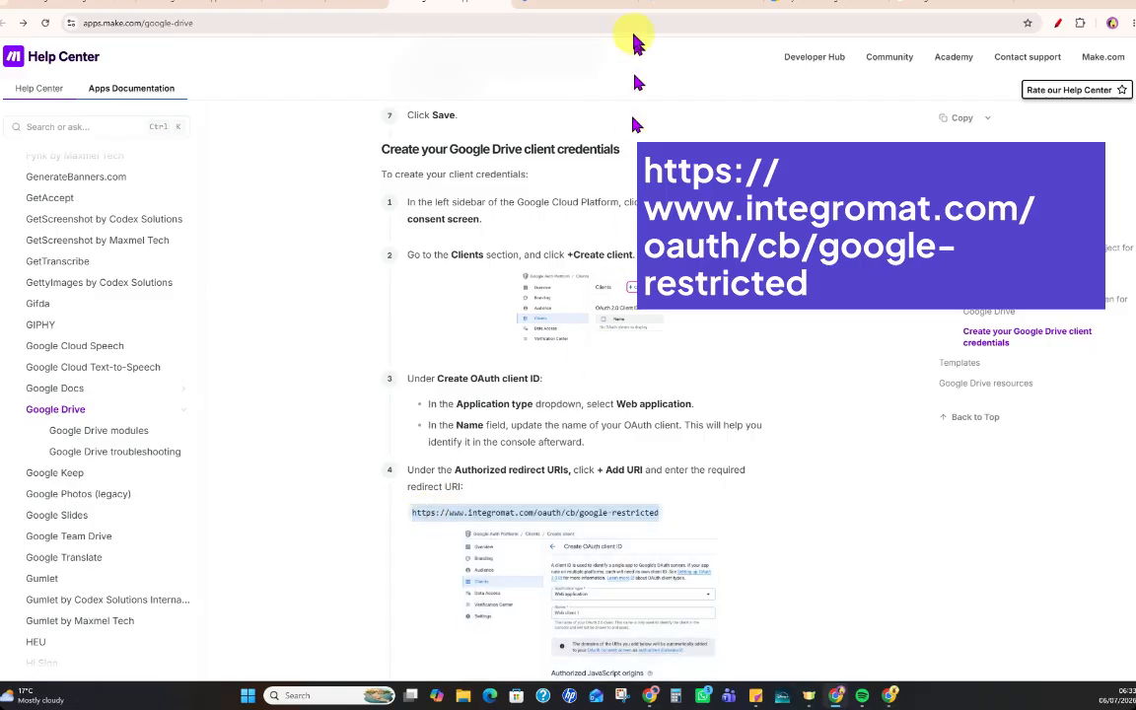
click(563, 12)
click(198, 539)
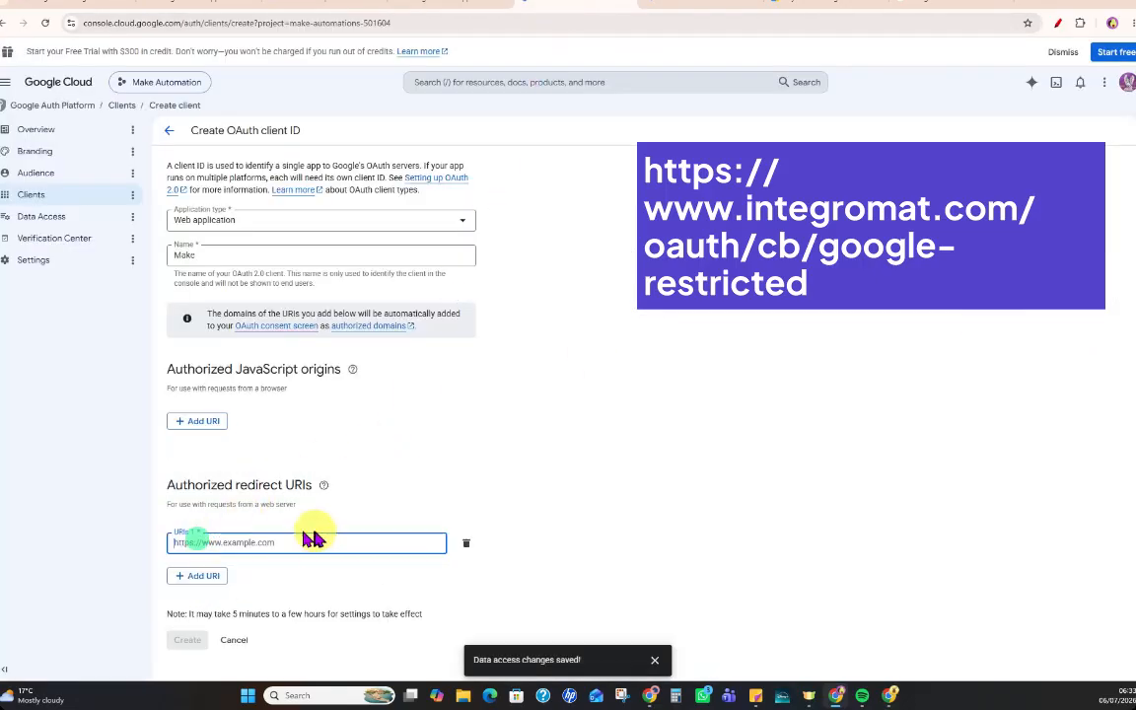
key(ctrl+v)
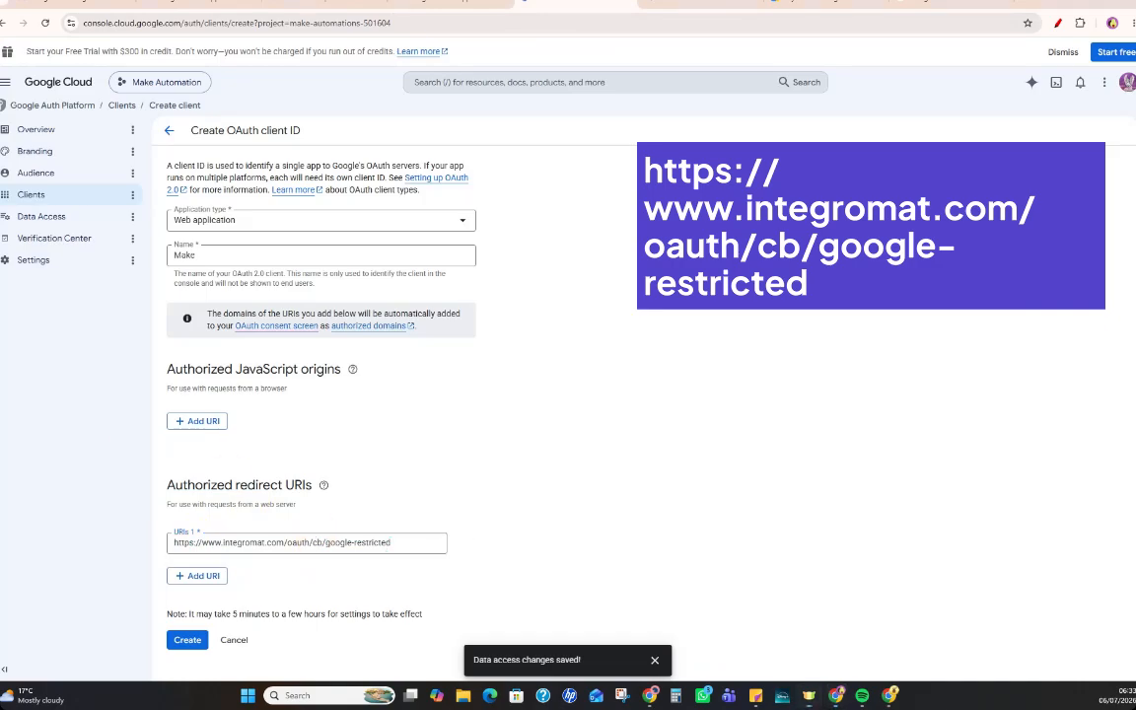
key(super+d)
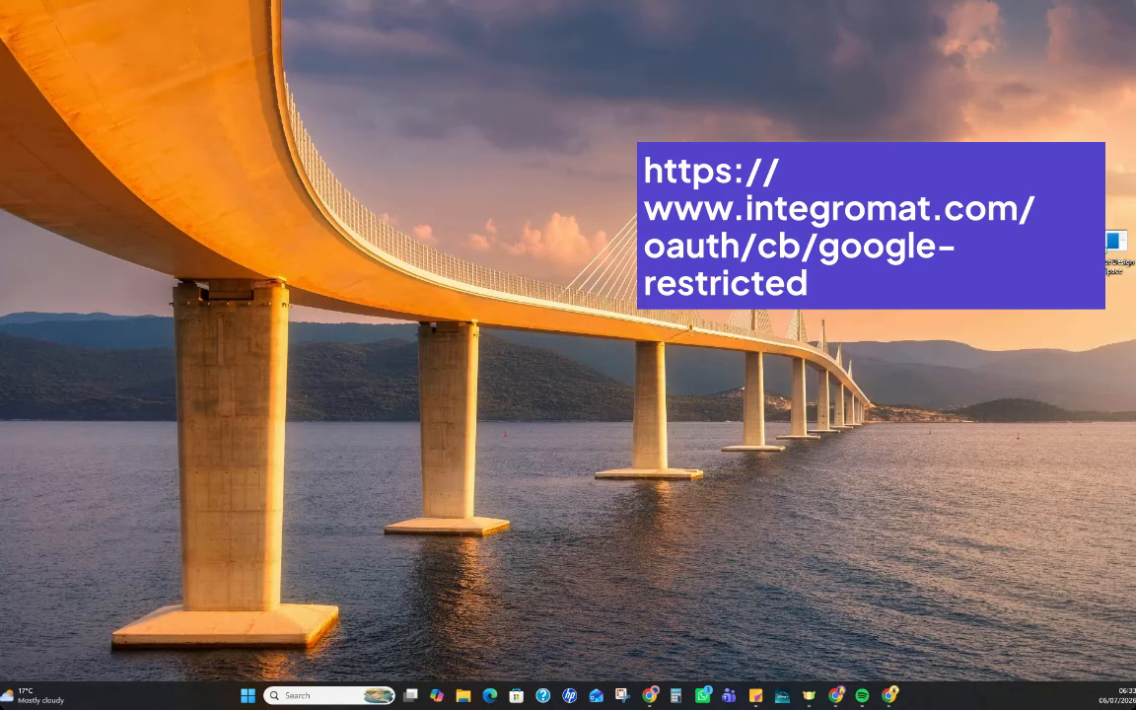
key(super+d)
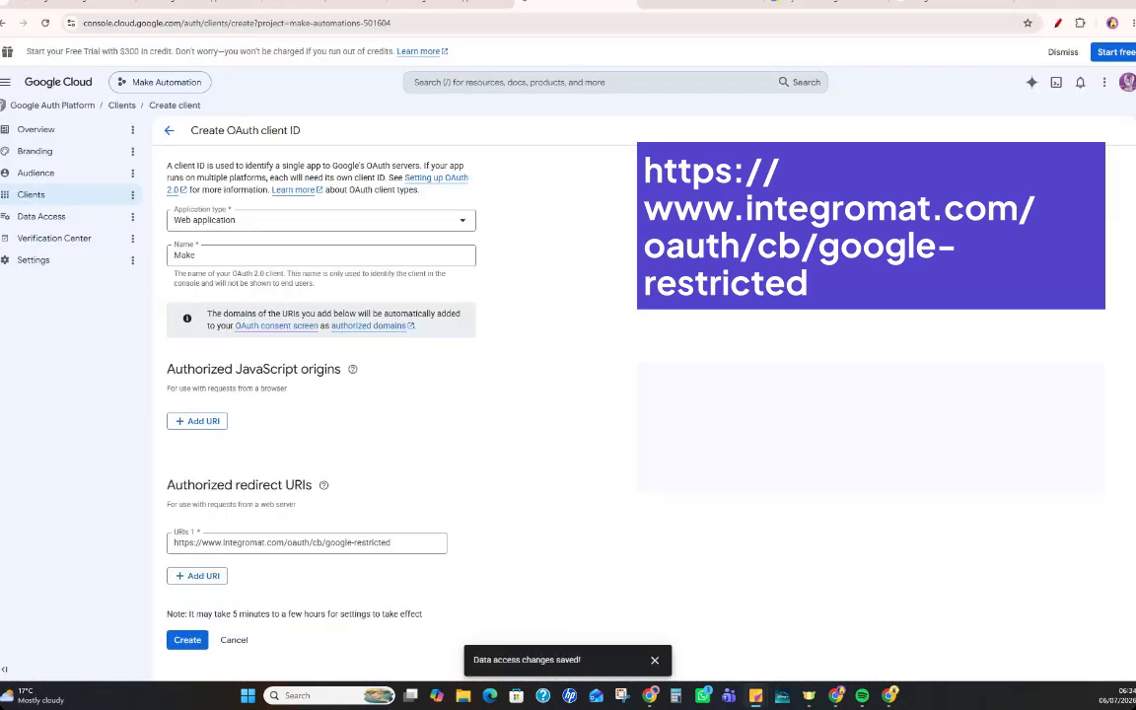
click(202, 576)
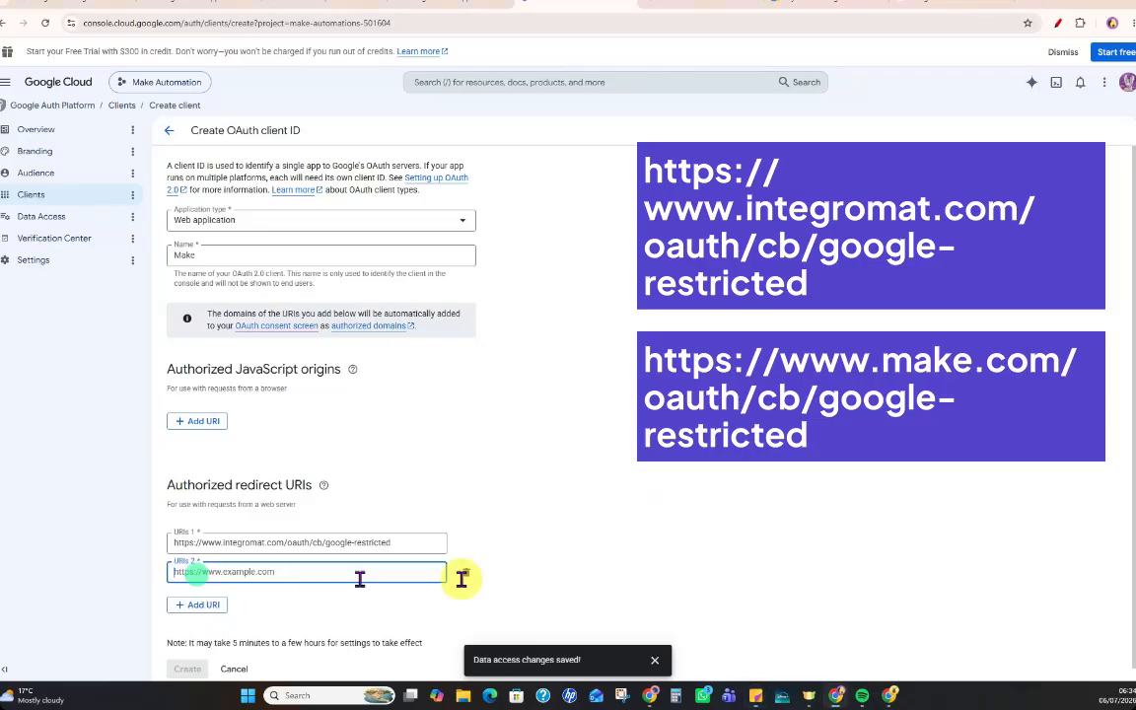
text(https://www.make.com/oauth/cb/google-restricted)
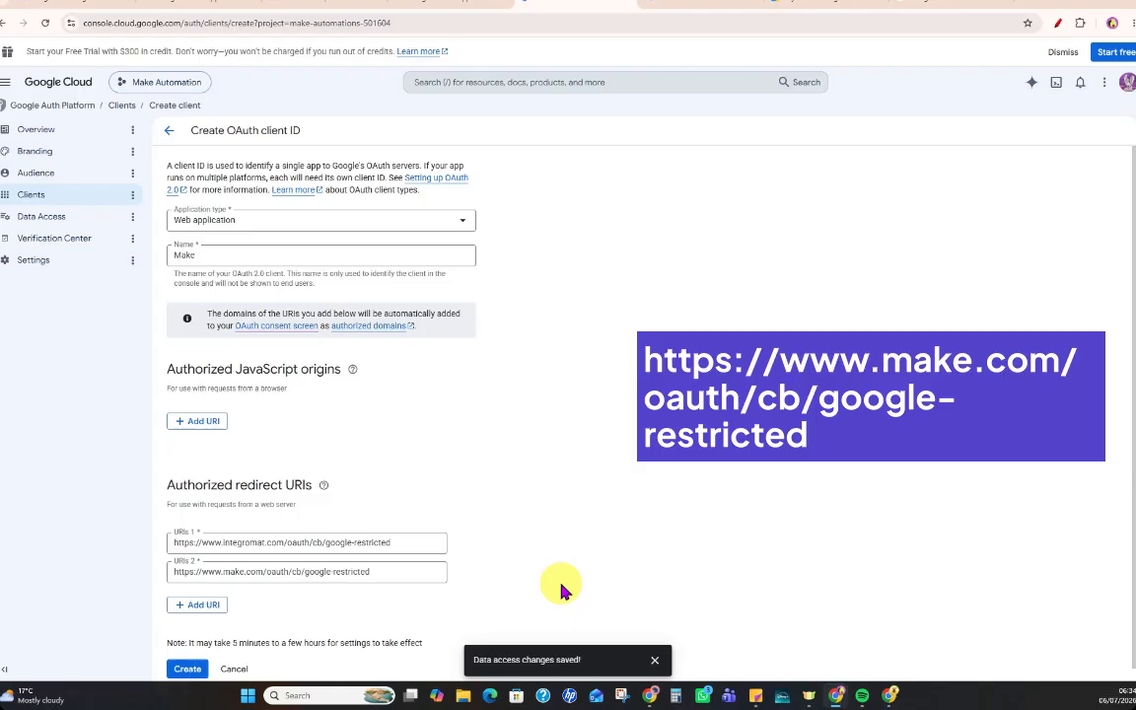
click(189, 670)
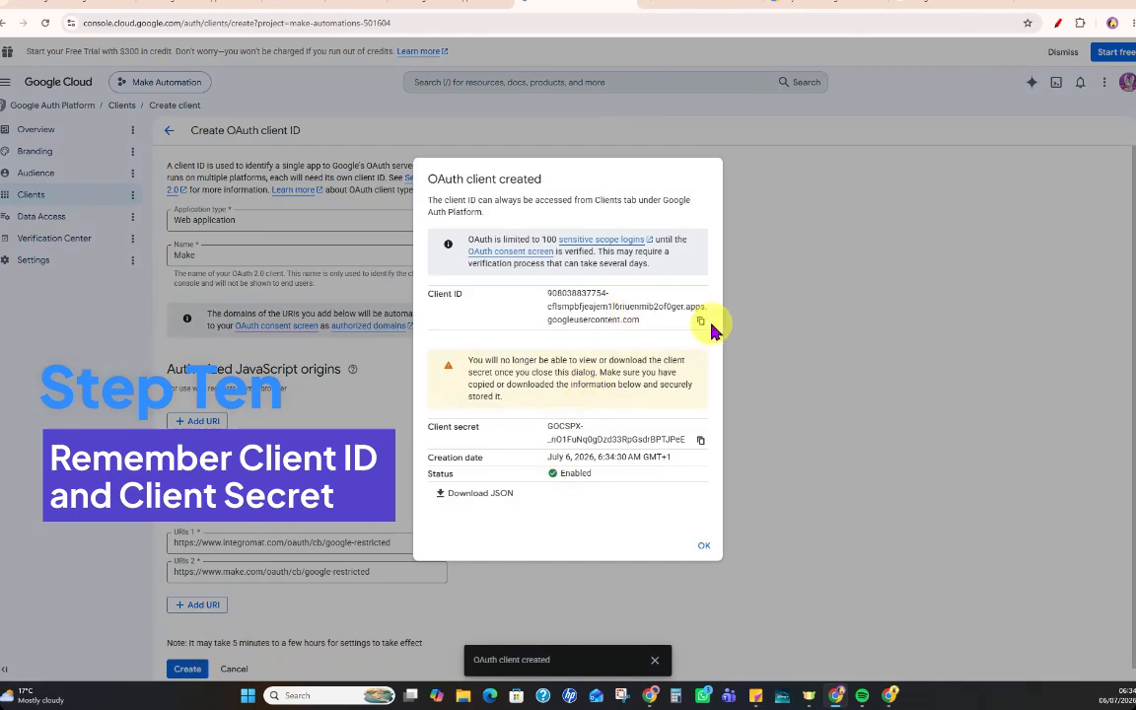
Copy the new OAuth client's client ID and client secret, and close the creation dialog.
drag(550, 293, 643, 327)
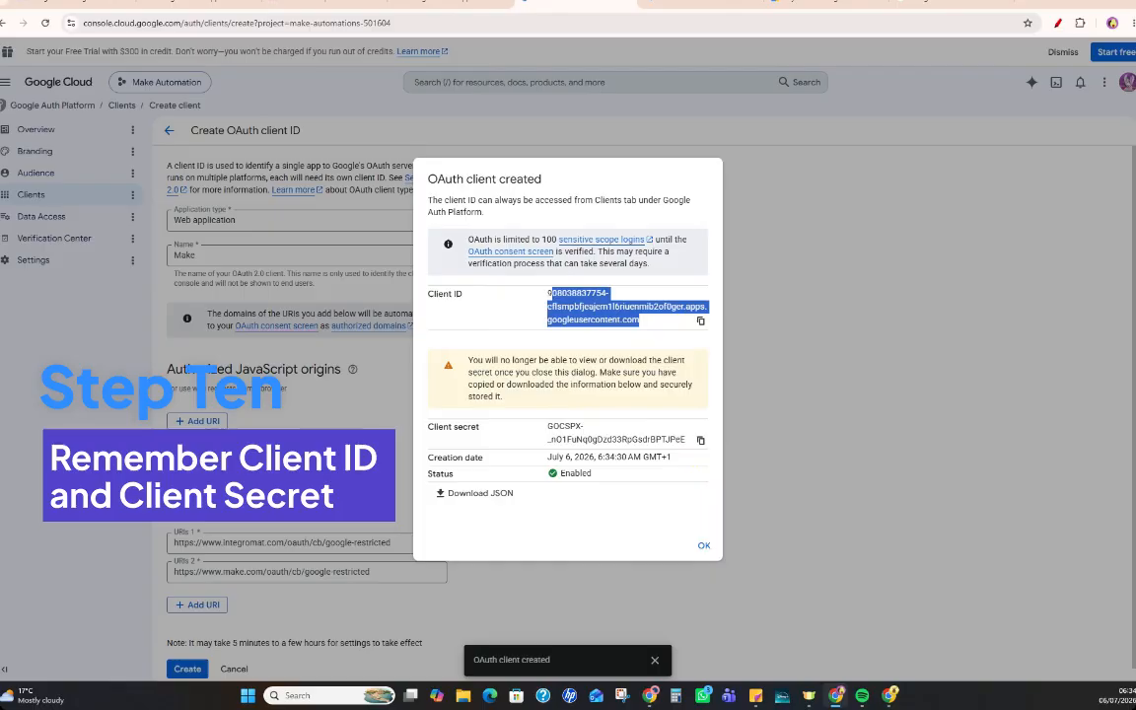
click(700, 321)
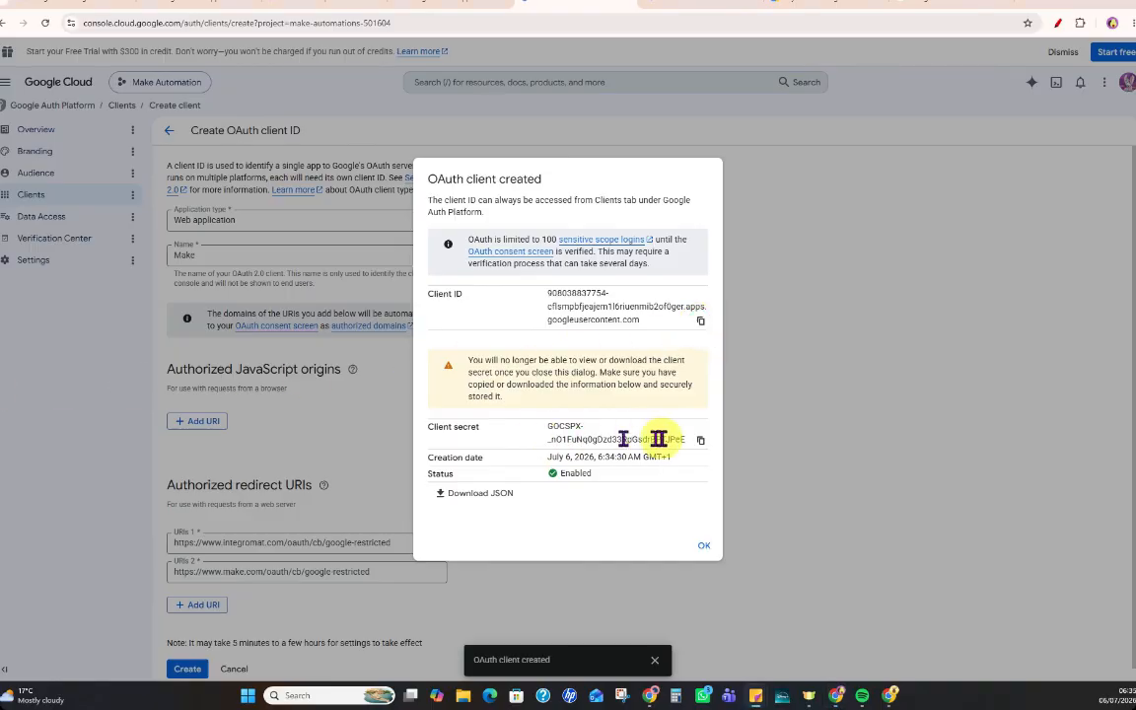
click(700, 440)
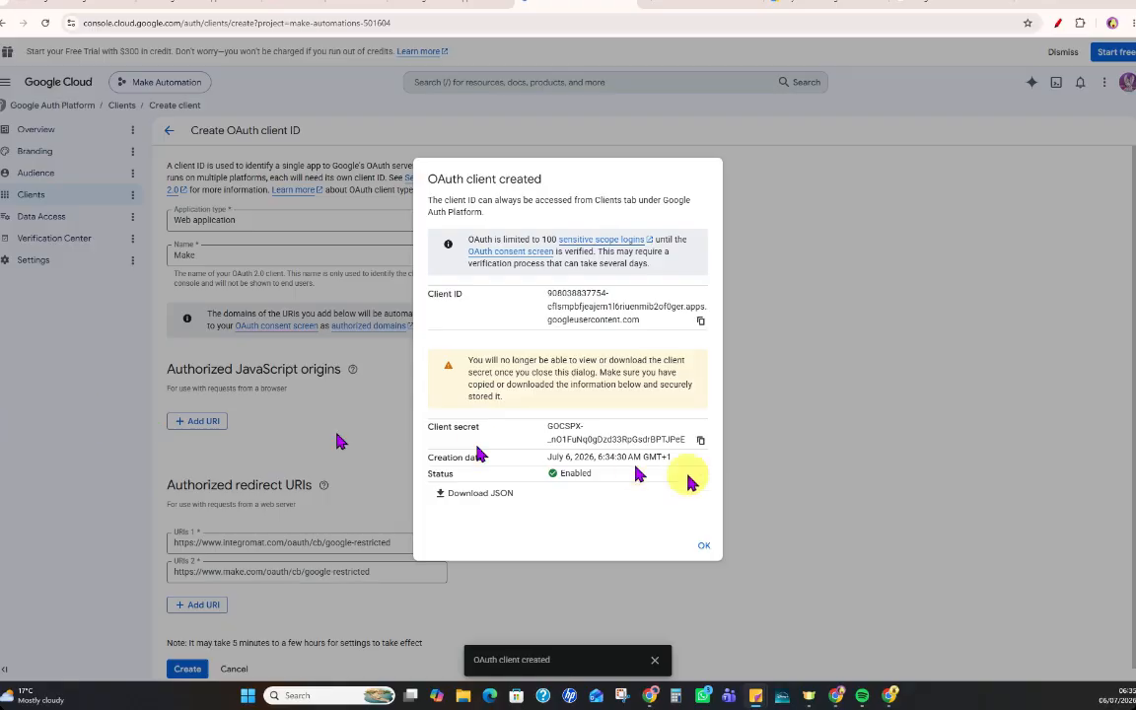
click(701, 549)
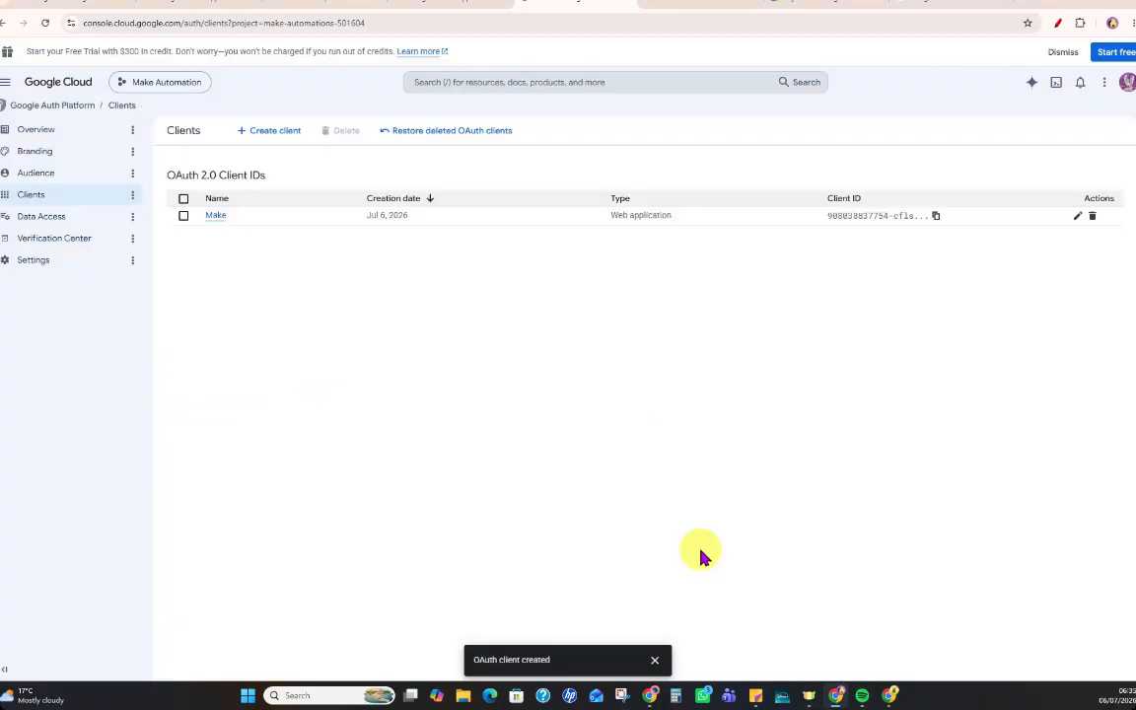
Open the Make OAuth client's details and locate its client ID and client secret.
click(221, 217)
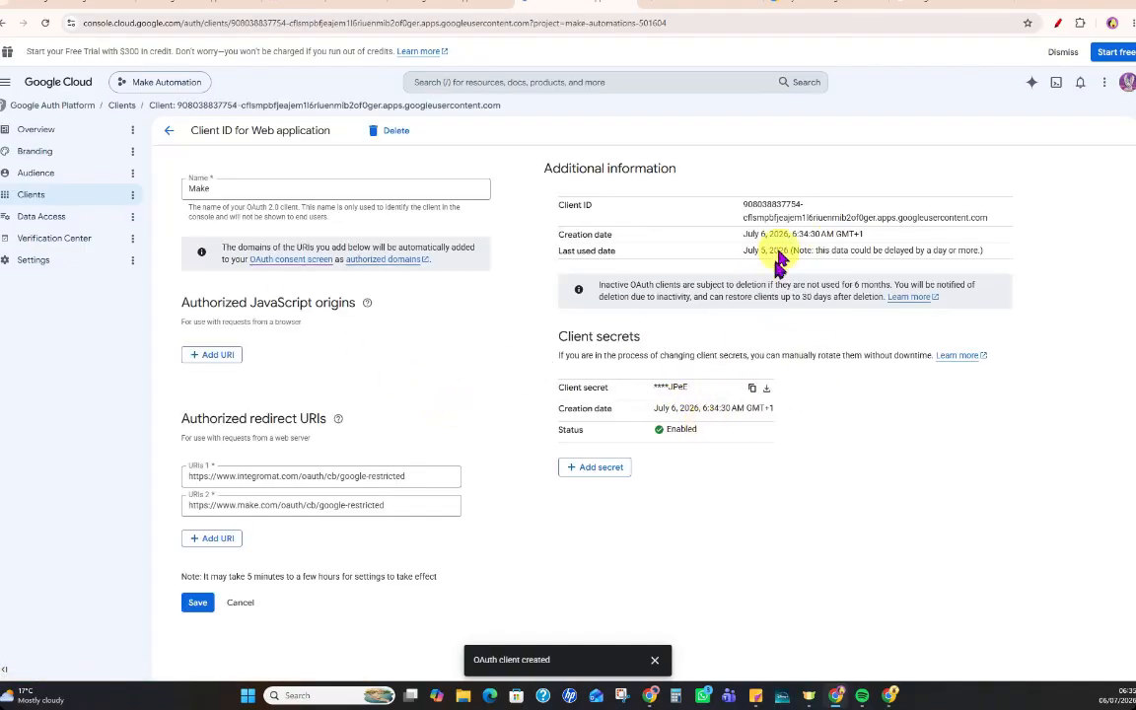
drag(732, 200, 994, 225)
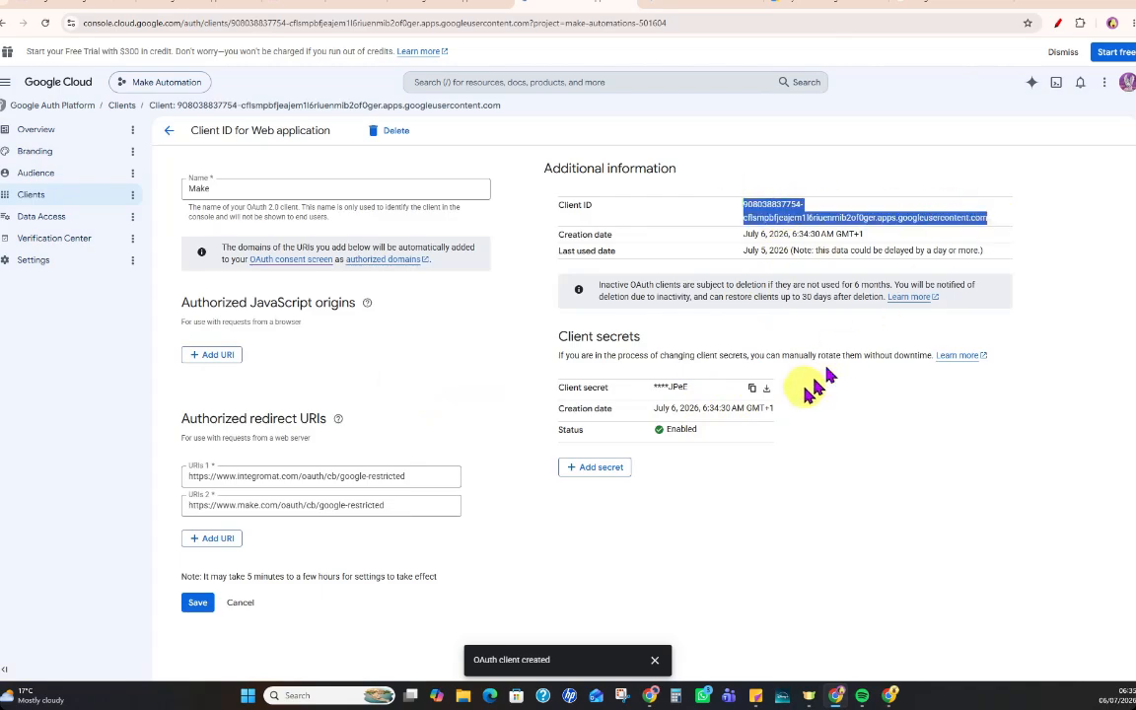
click(873, 511)
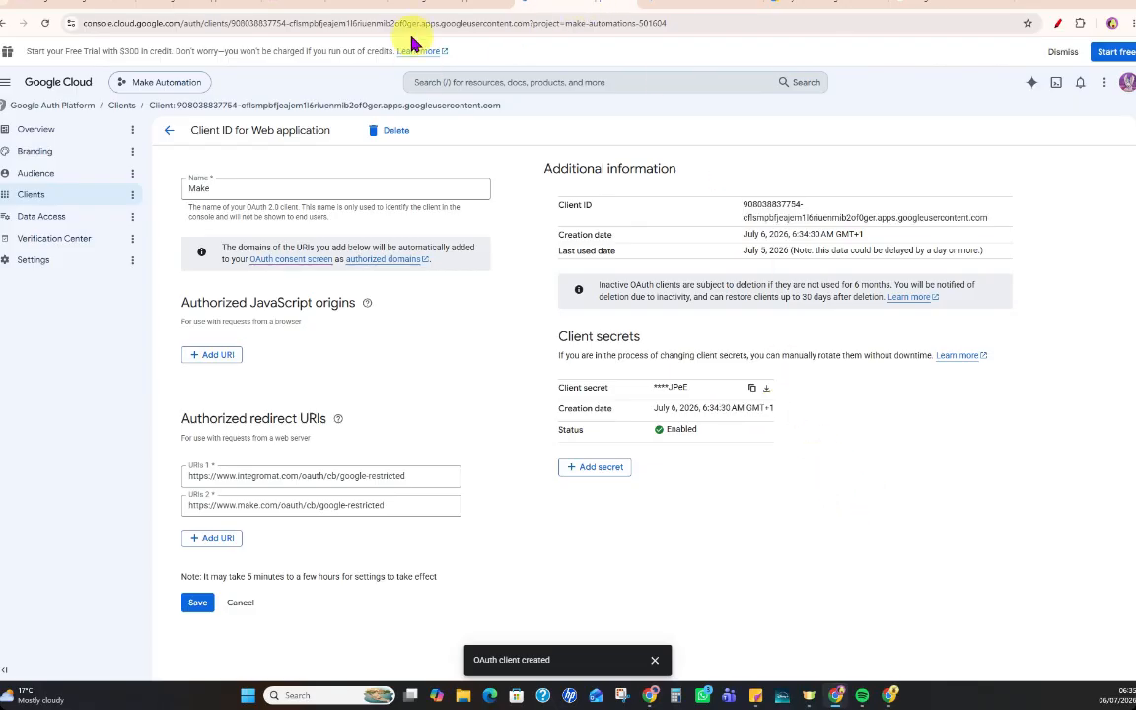
Check Make's Google Drive guide for the instructions on creating the client and storing its client ID and secret.
click(379, 8)
scroll(529, 582, down, 2)
scroll(530, 582, down, 6)
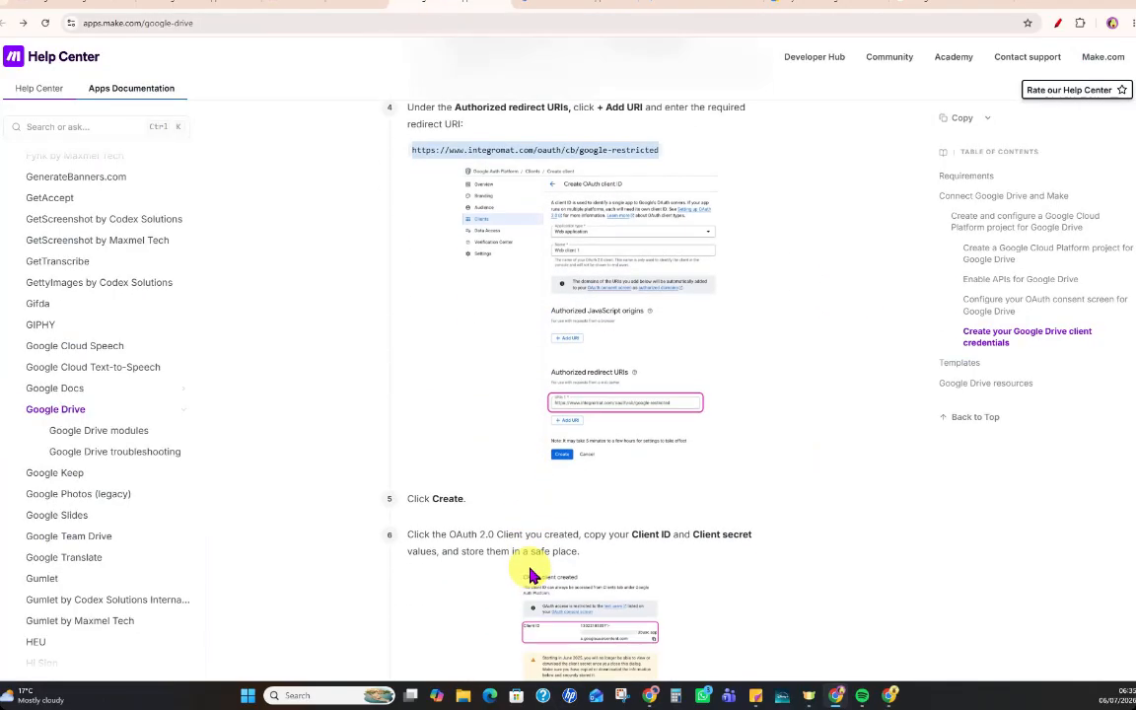
scroll(530, 574, down, 1)
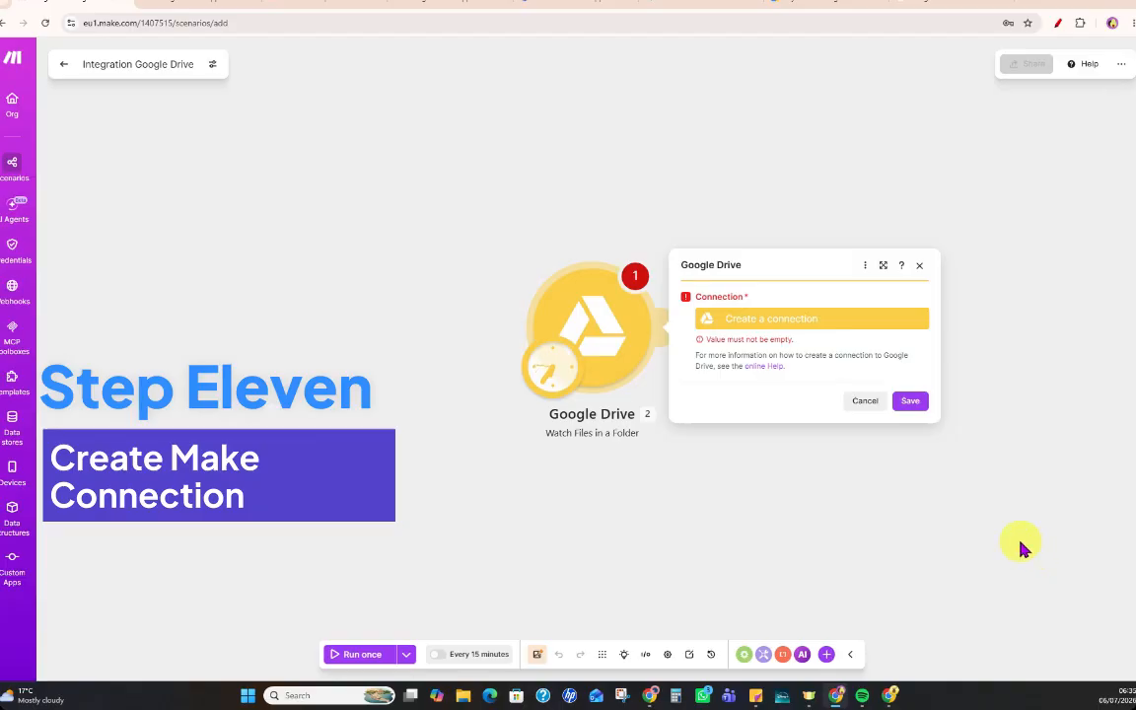
In Make, start a Google Restricted connection named My Google Drive Restricted connection and enable its advanced settings.
click(759, 321)
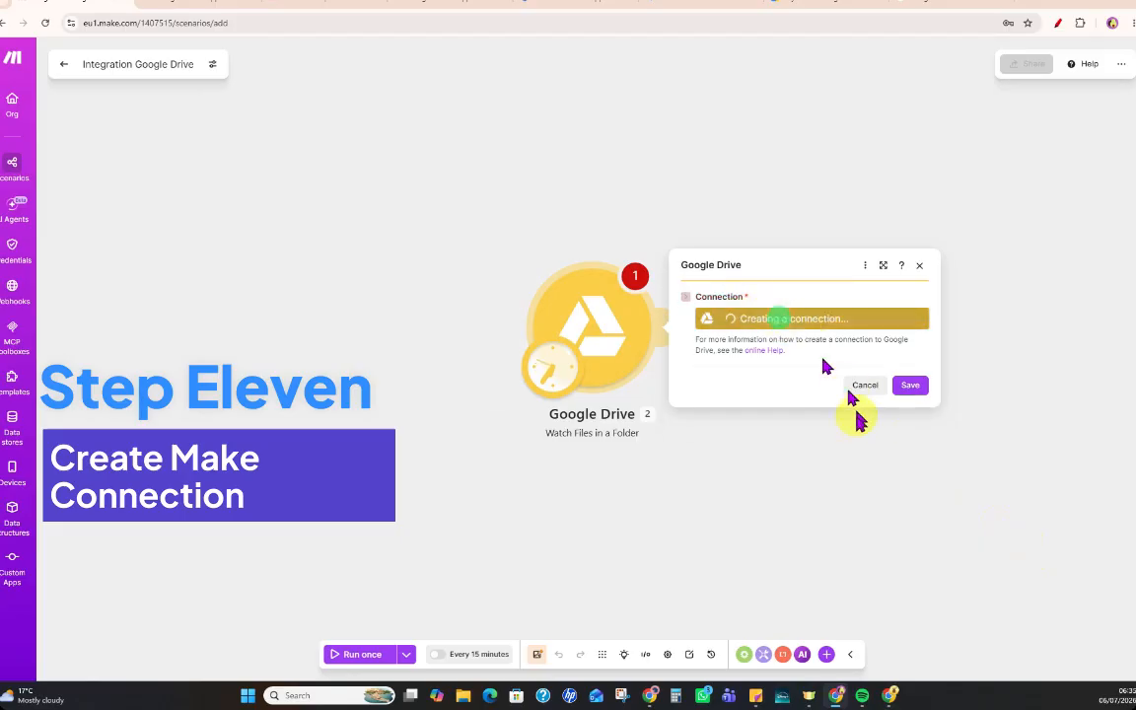
click(651, 323)
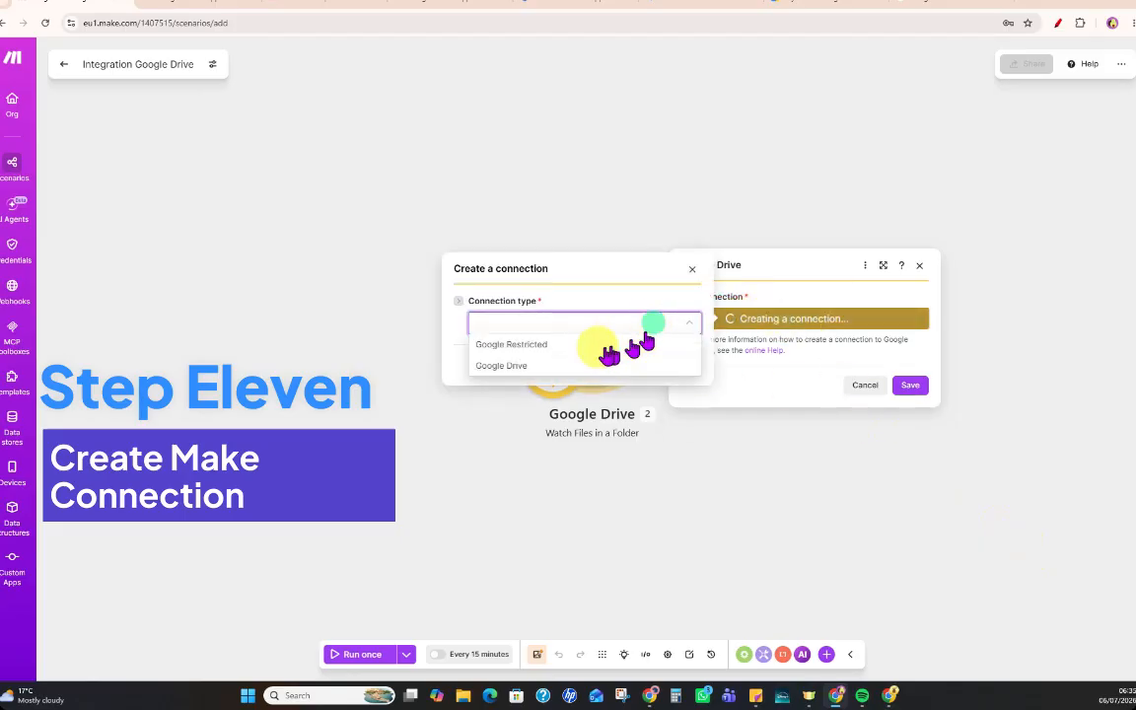
click(523, 345)
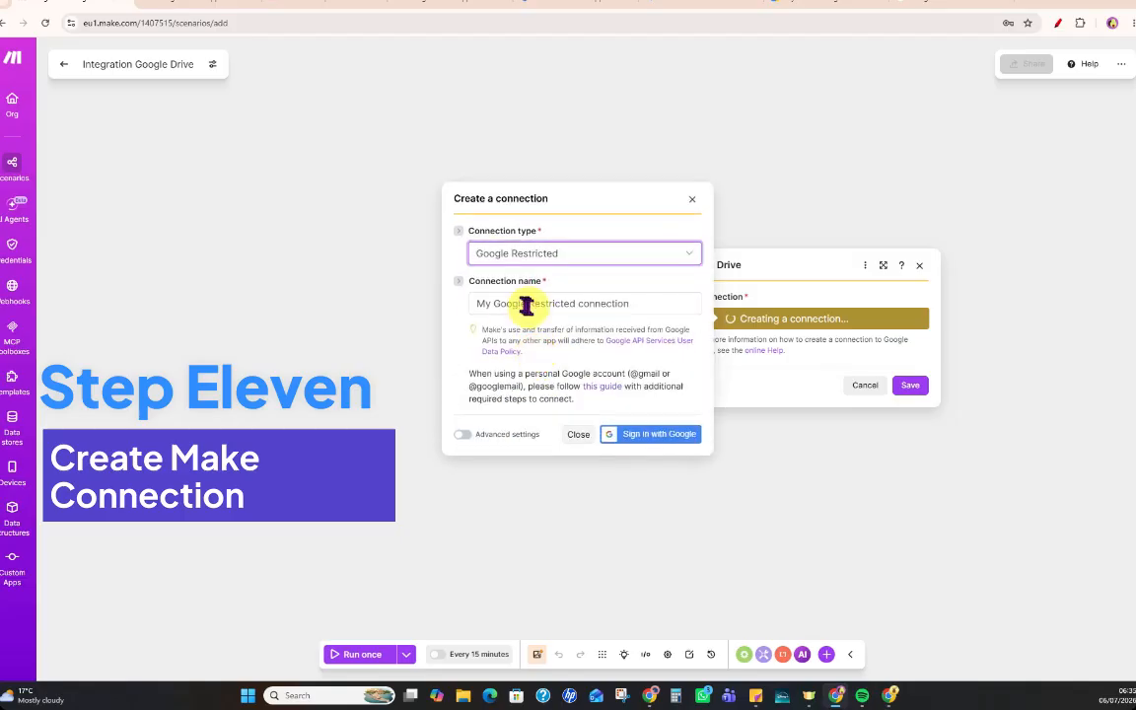
click(526, 306)
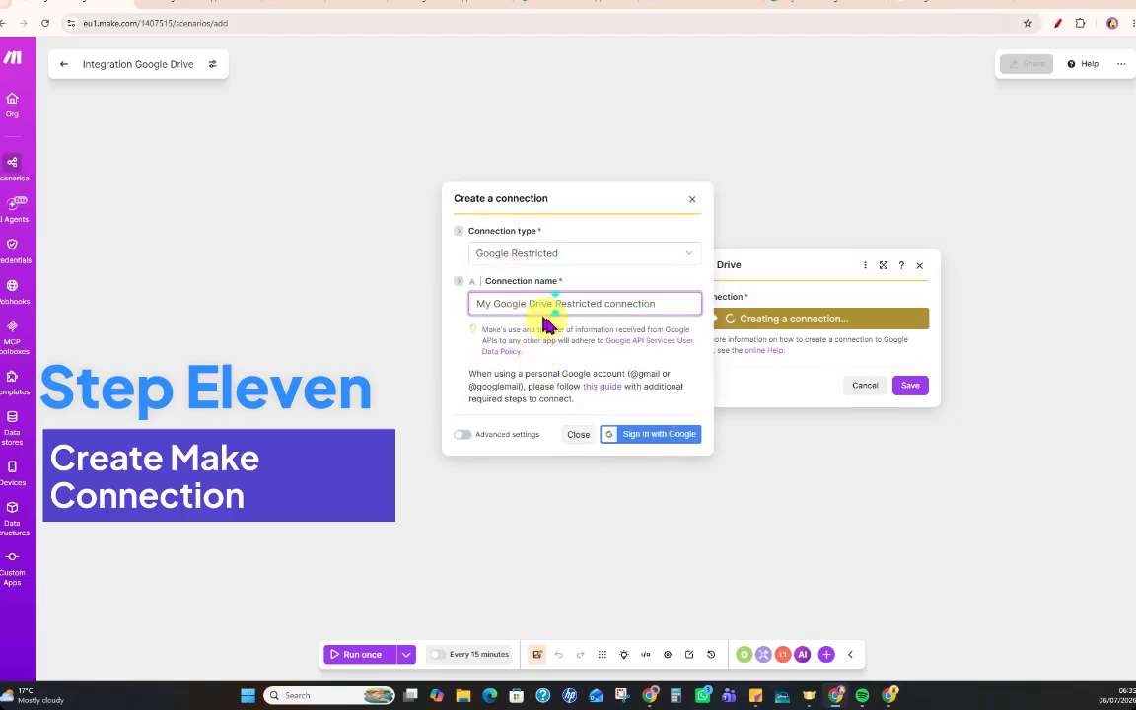
click(463, 435)
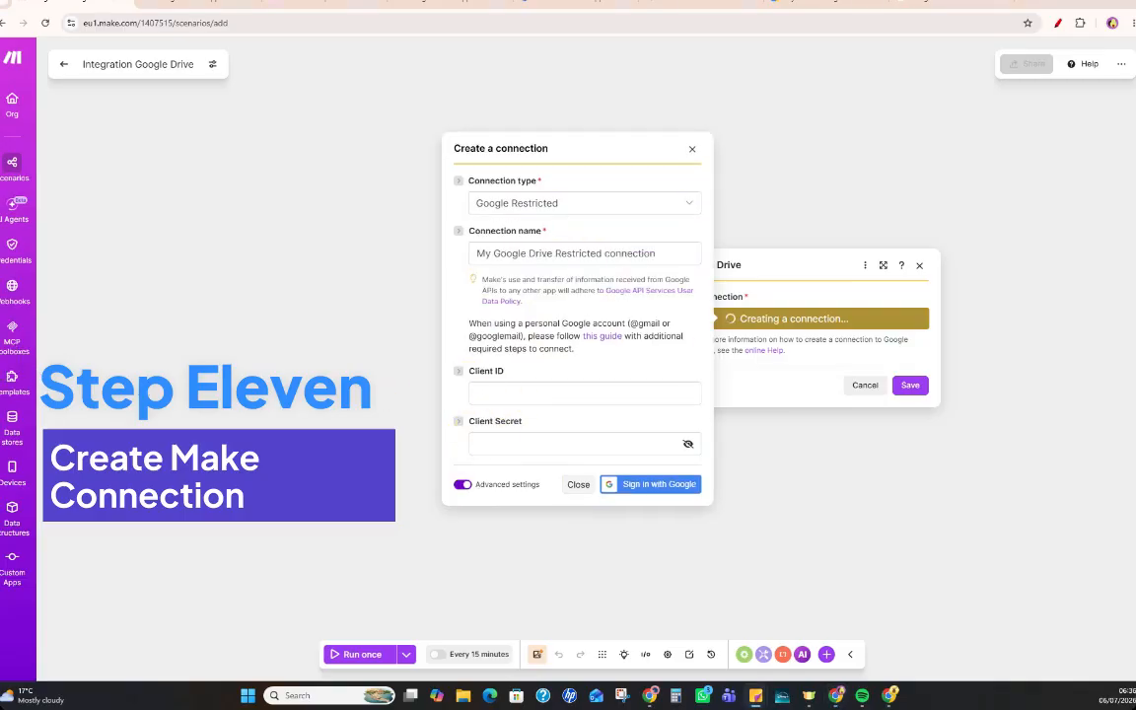
Paste the copied OAuth client ID and client secret into the connection's Client ID and Client Secret fields.
click(517, 392)
key(ctrl+v)
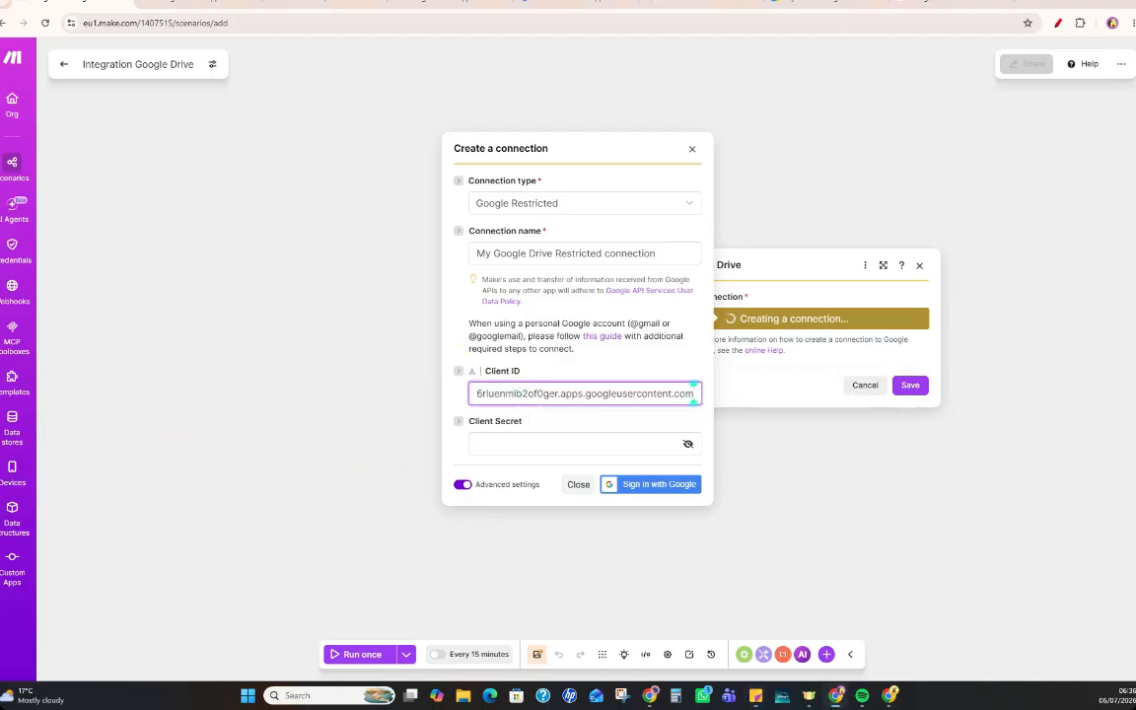
key(alt+Tab)
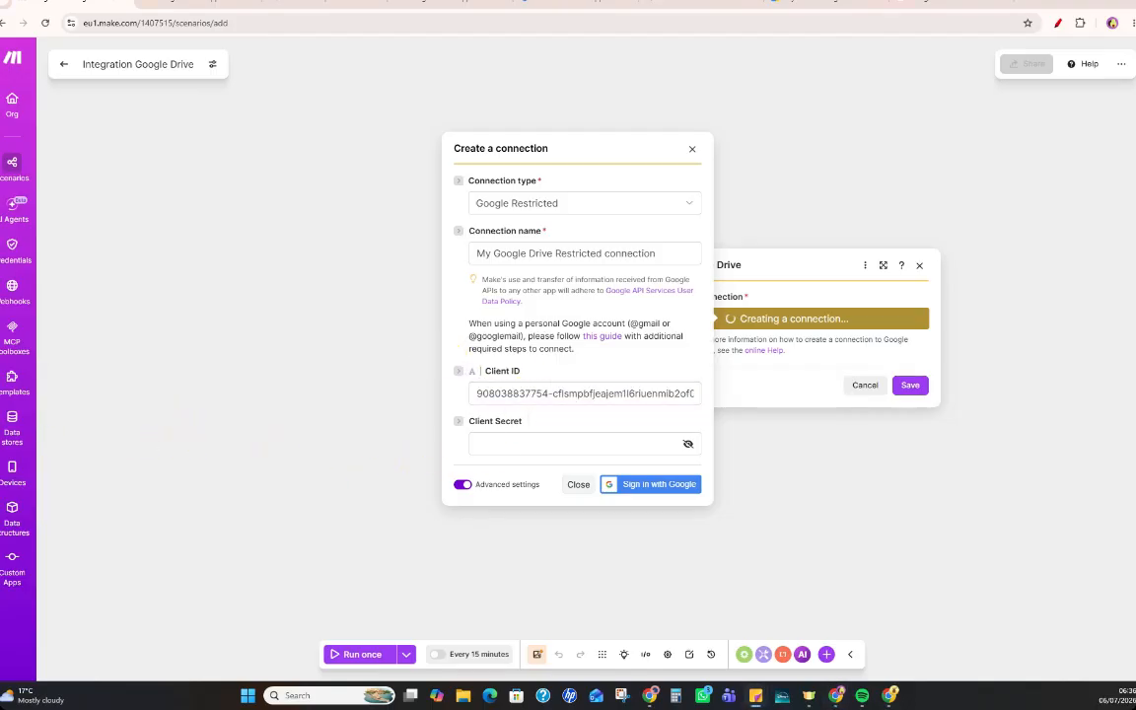
click(523, 446)
key(ctrl+v)
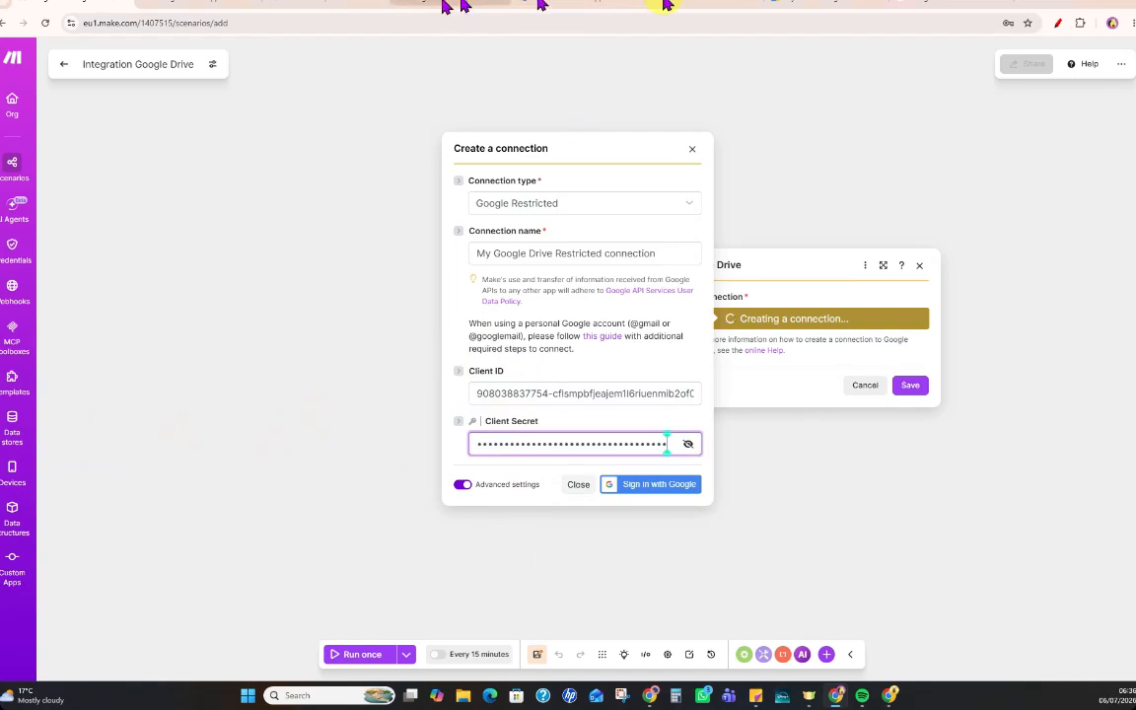
Review where the client ID and client secret come from on the Google Cloud client page and return to Make's connection form.
click(696, 5)
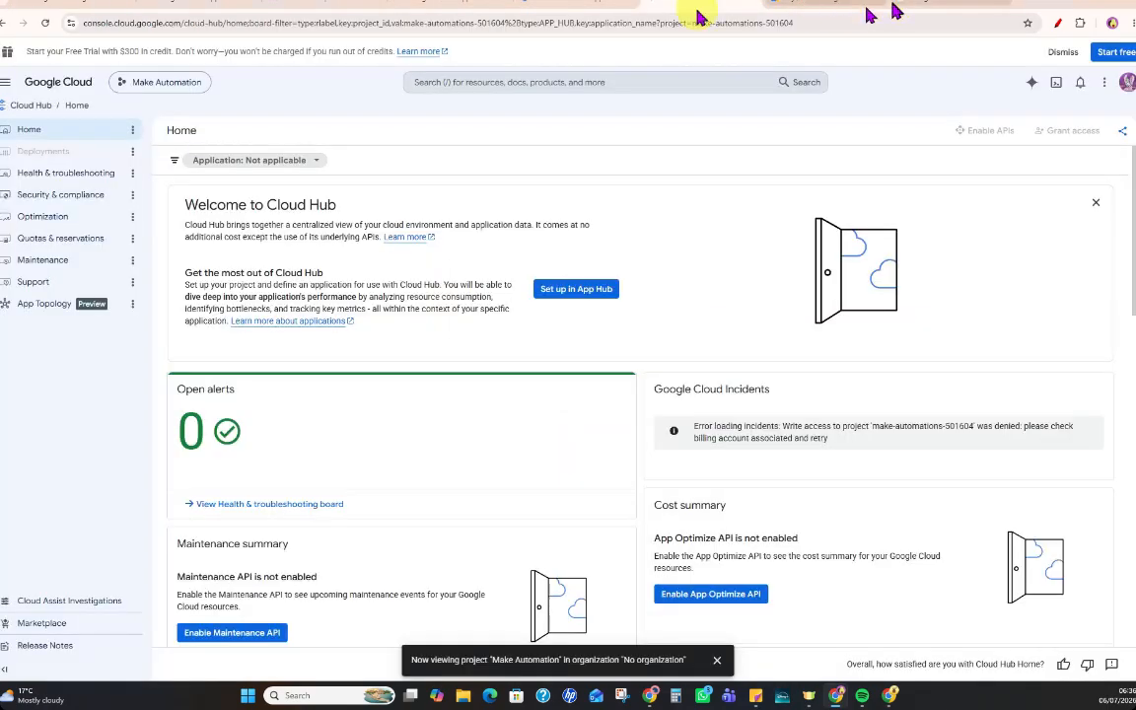
click(297, 6)
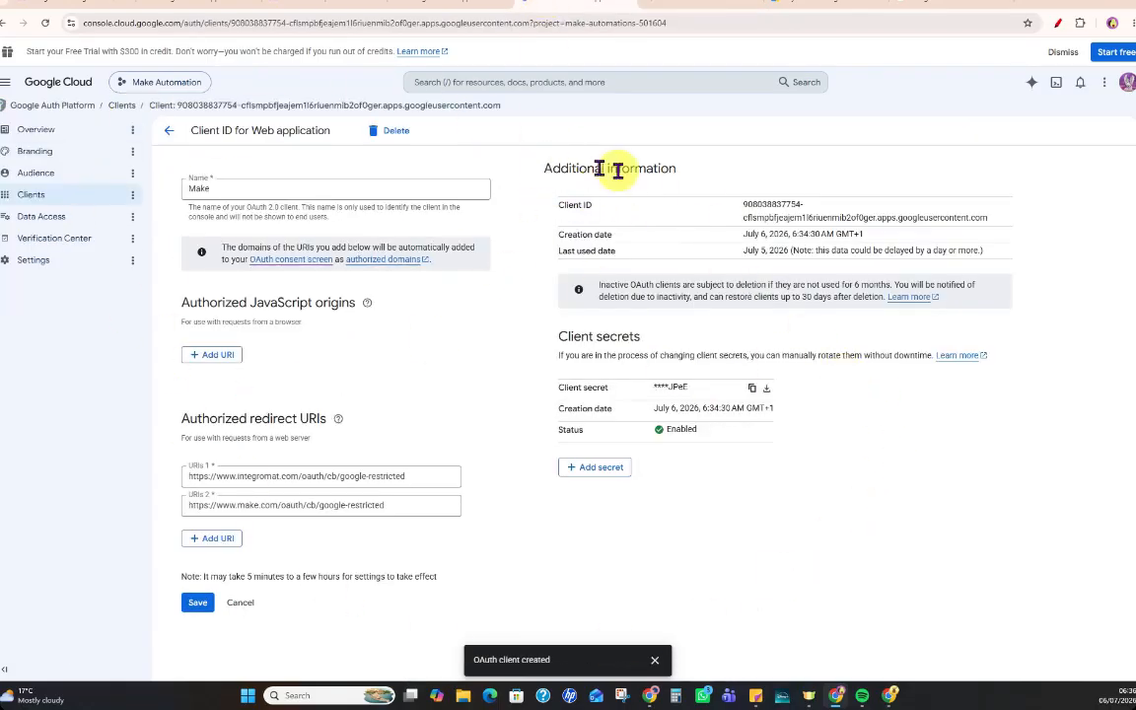
drag(747, 206, 996, 232)
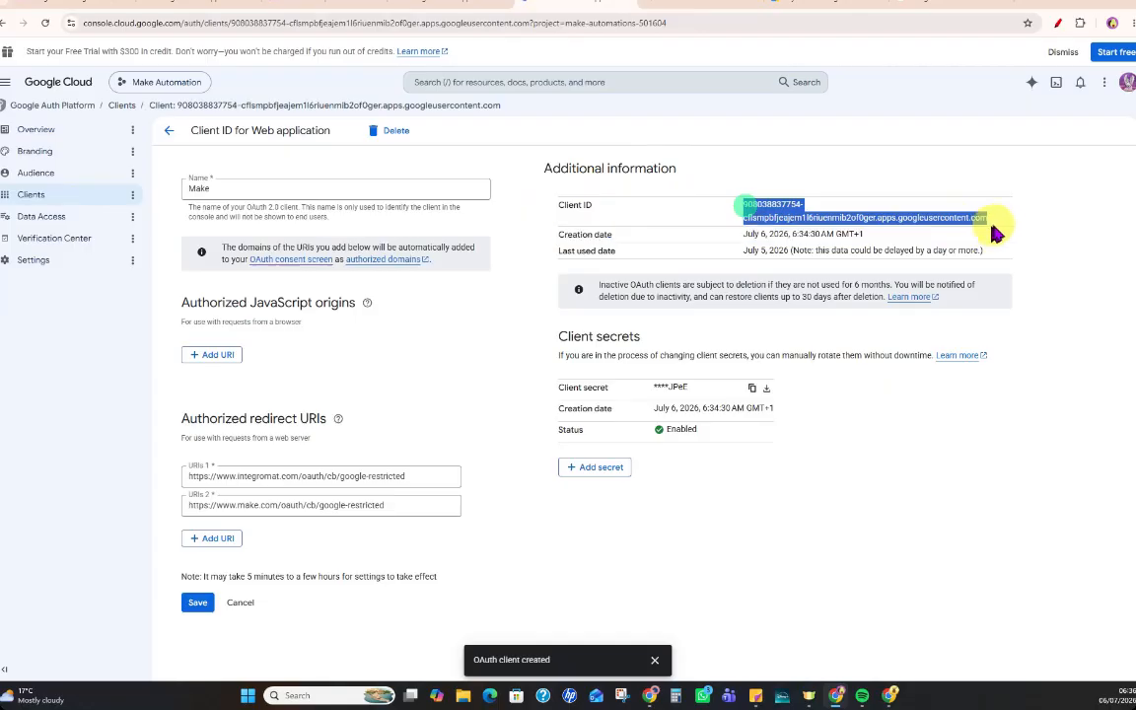
click(751, 389)
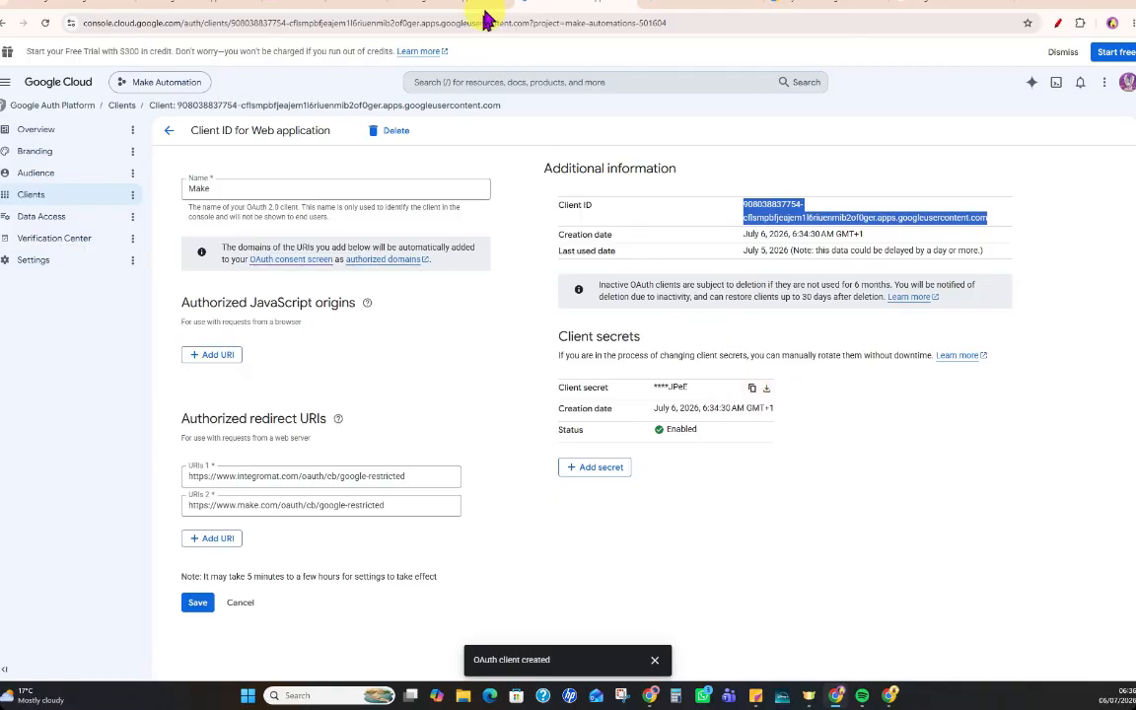
click(59, 5)
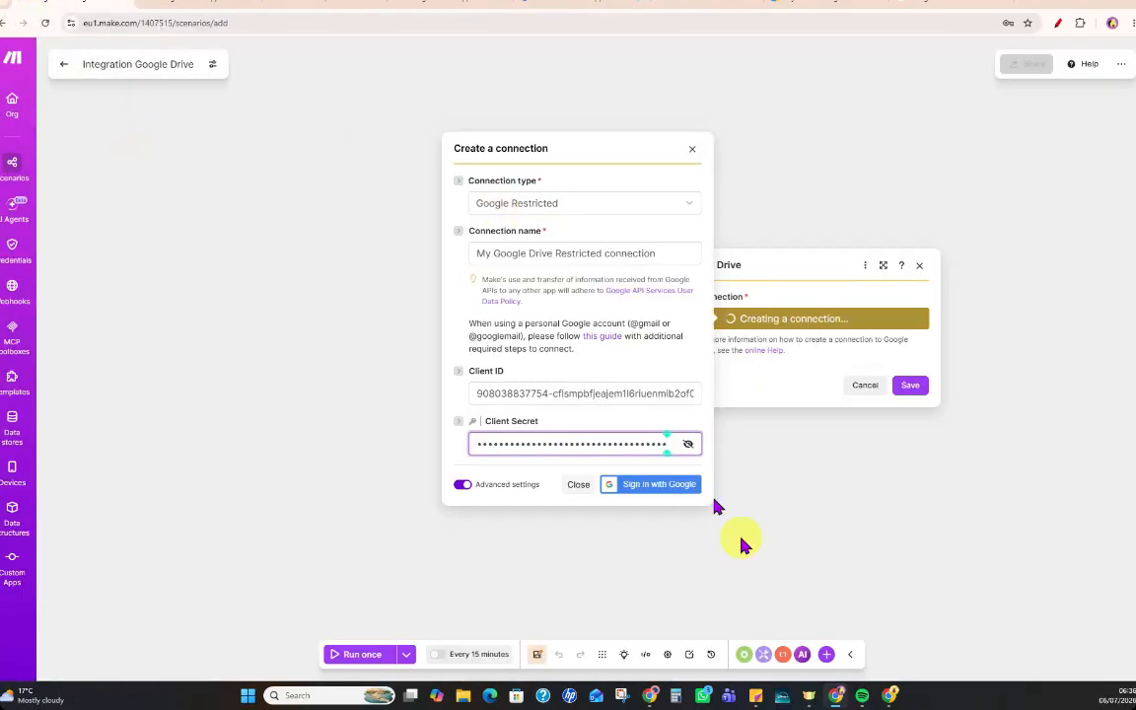
Sign in with Google for the new connection, choosing the Gmail account and continuing to integromat.com.
click(641, 486)
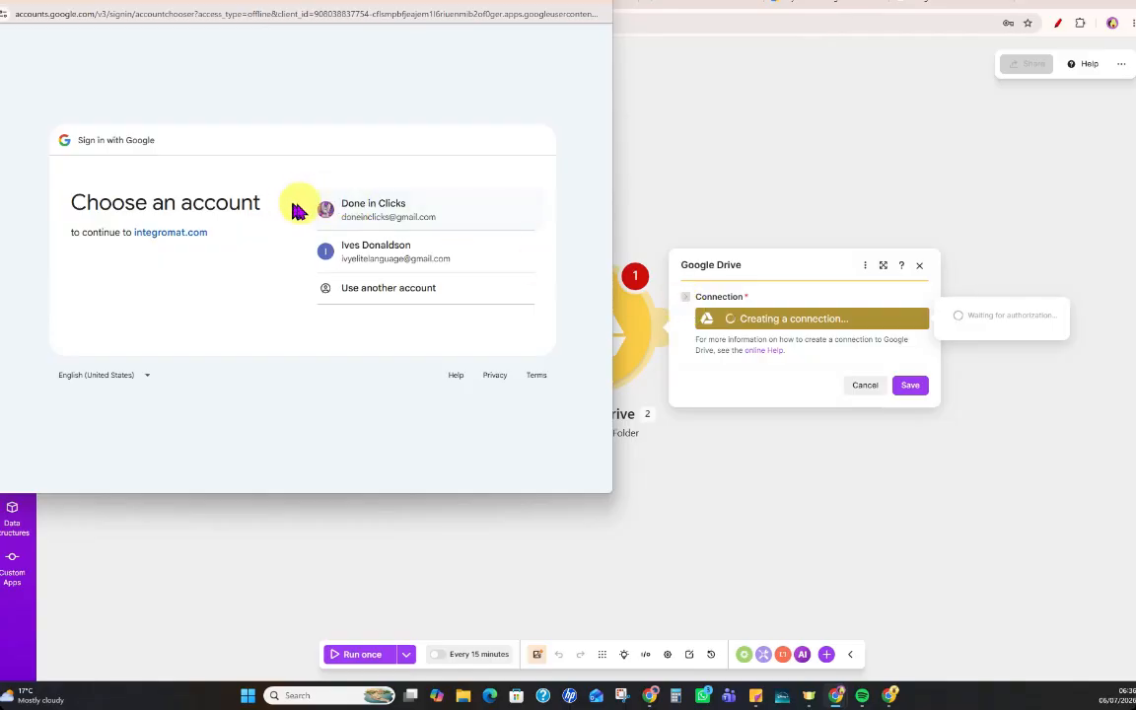
click(382, 213)
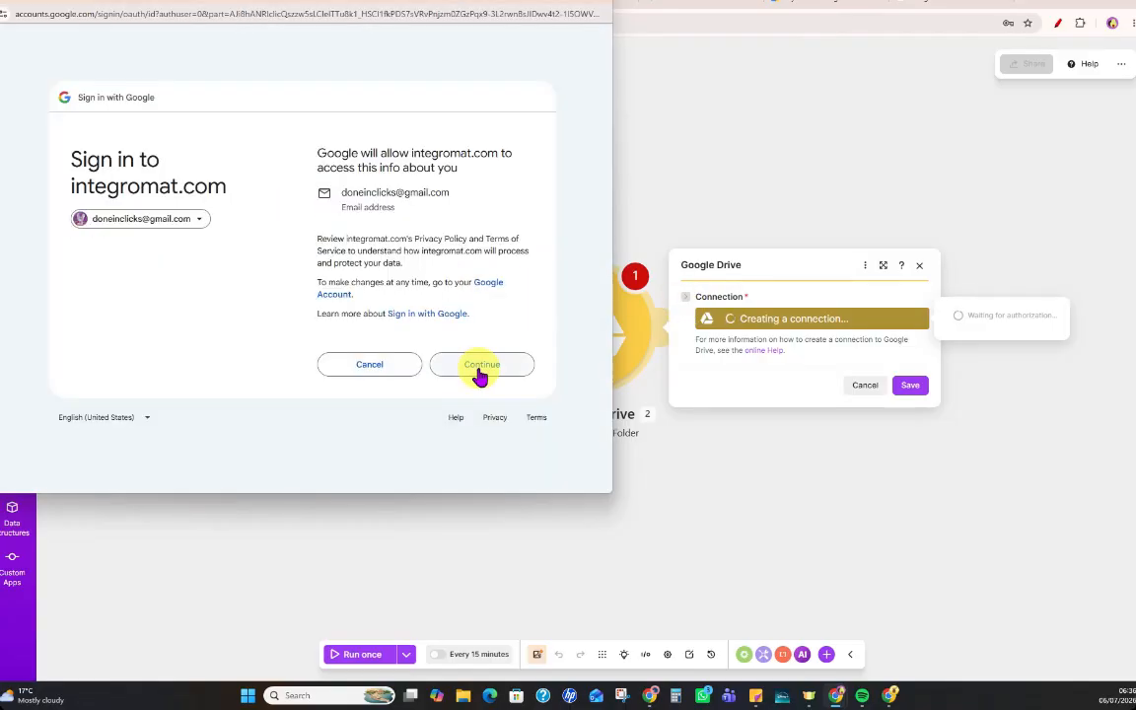
click(480, 366)
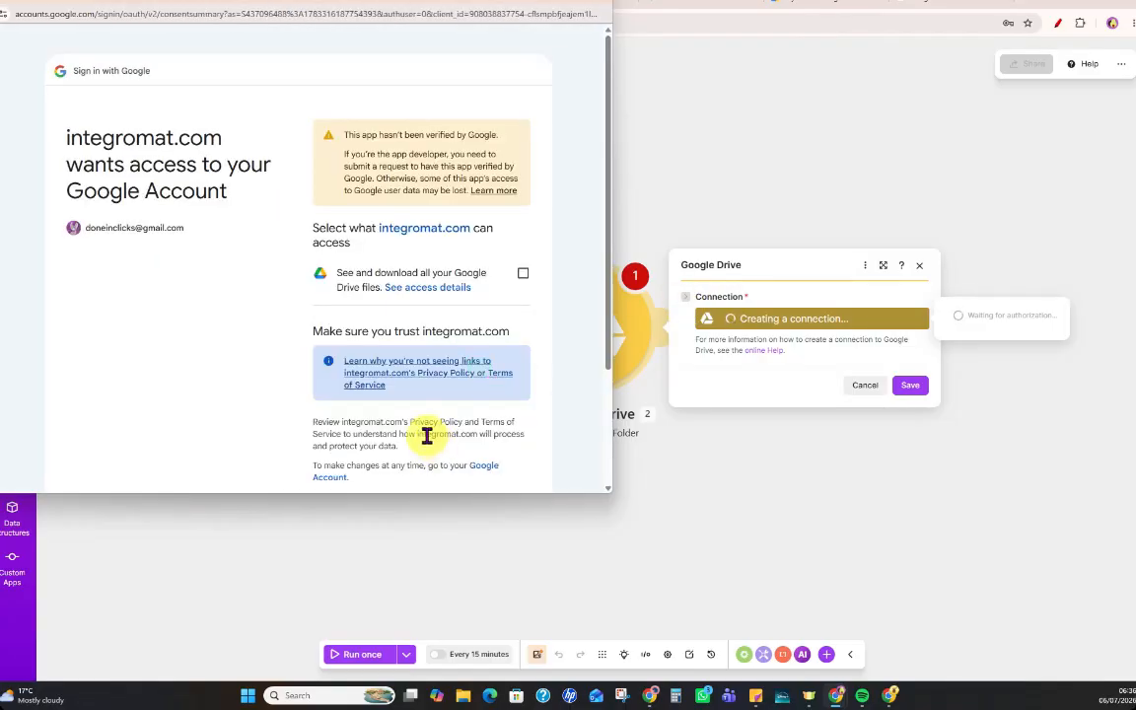
Grant integromat.com permission to see and download all Google Drive files and continue to complete the authorization.
scroll(525, 228, down, 1)
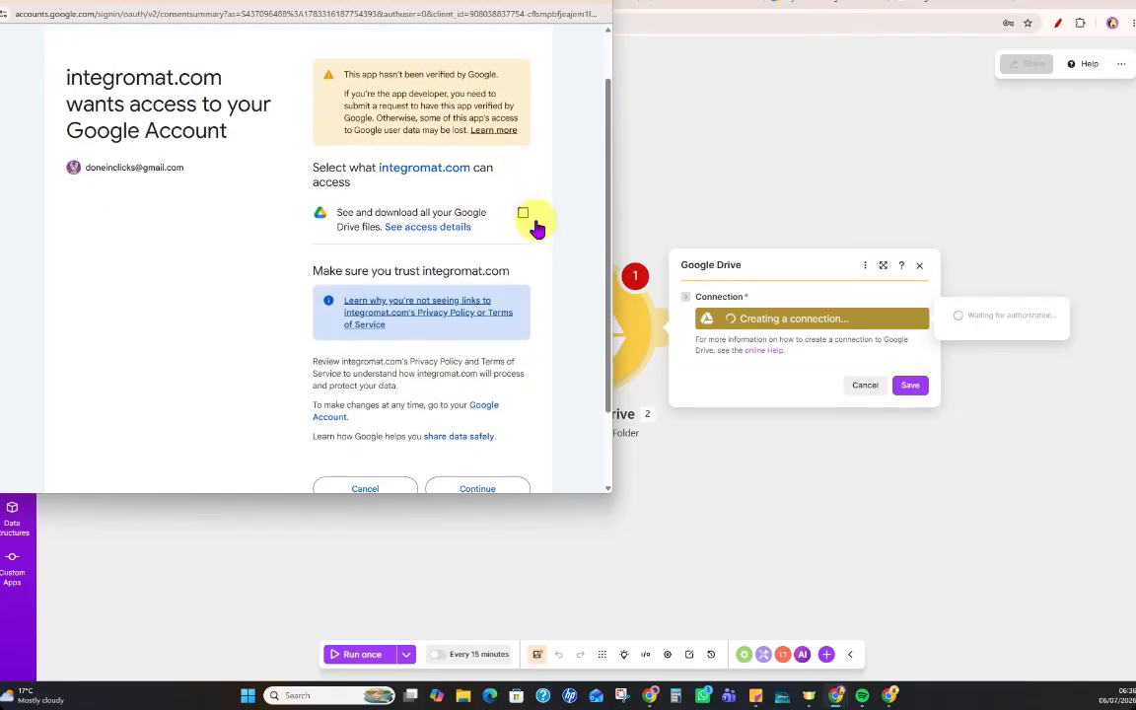
click(524, 214)
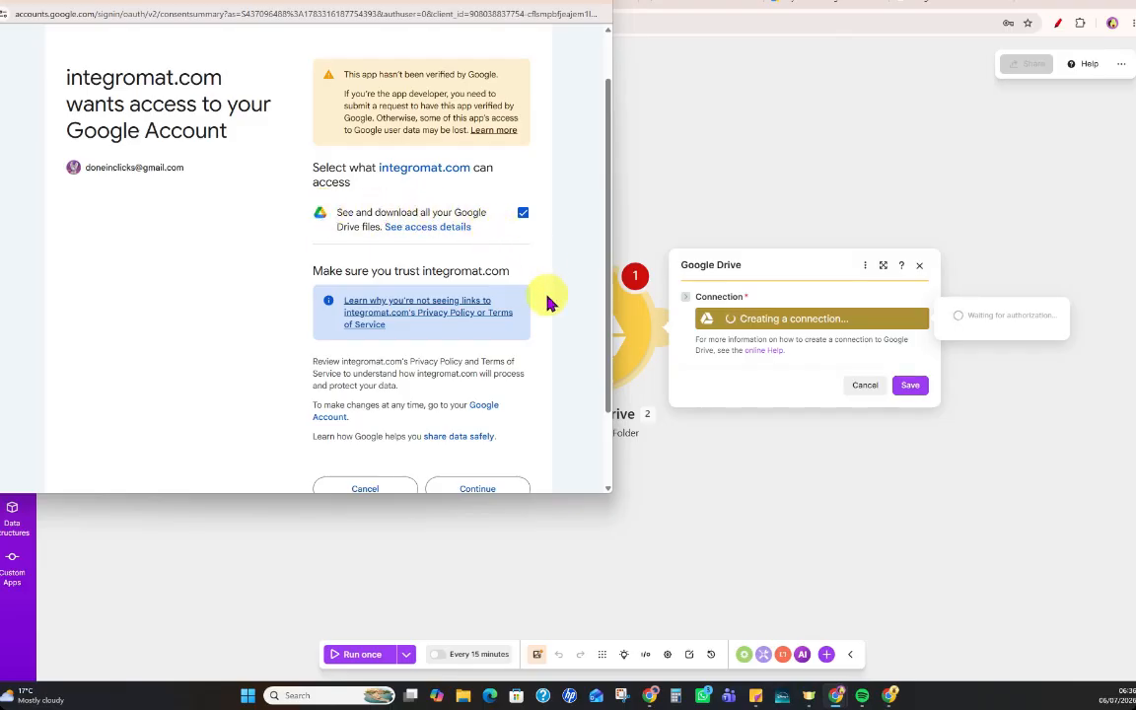
scroll(547, 302, down, 1)
click(479, 393)
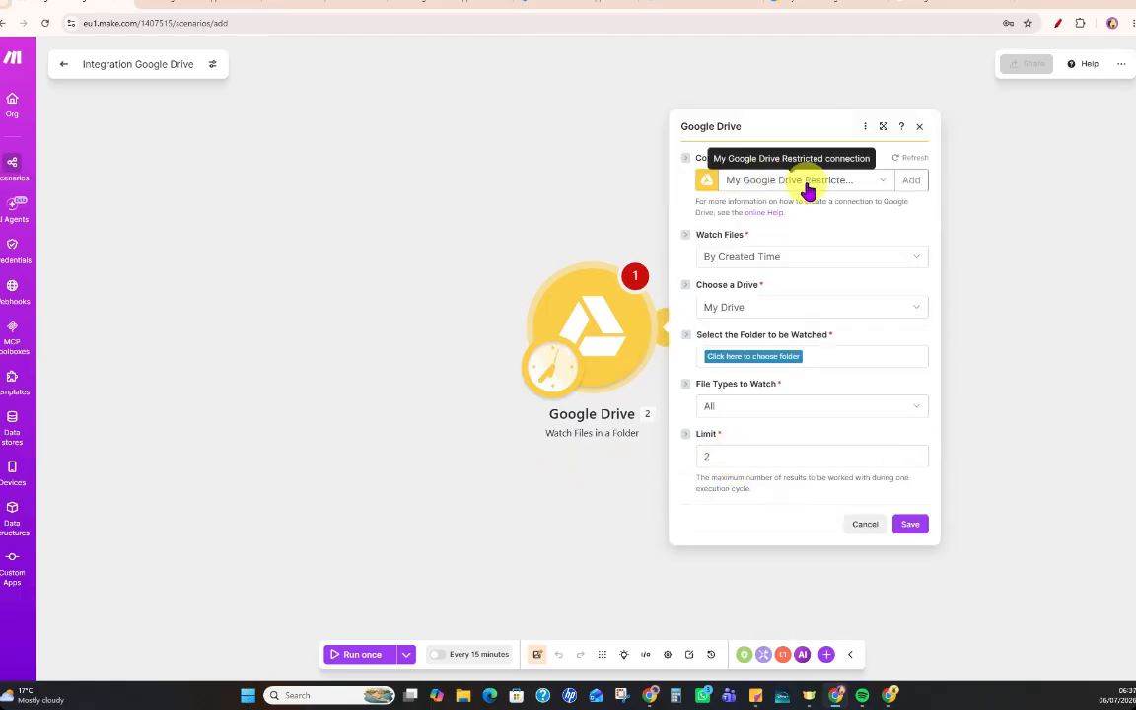
Switch back to the Google Cloud console and open the API Library for the Make Automation project.
click(674, 6)
click(580, 4)
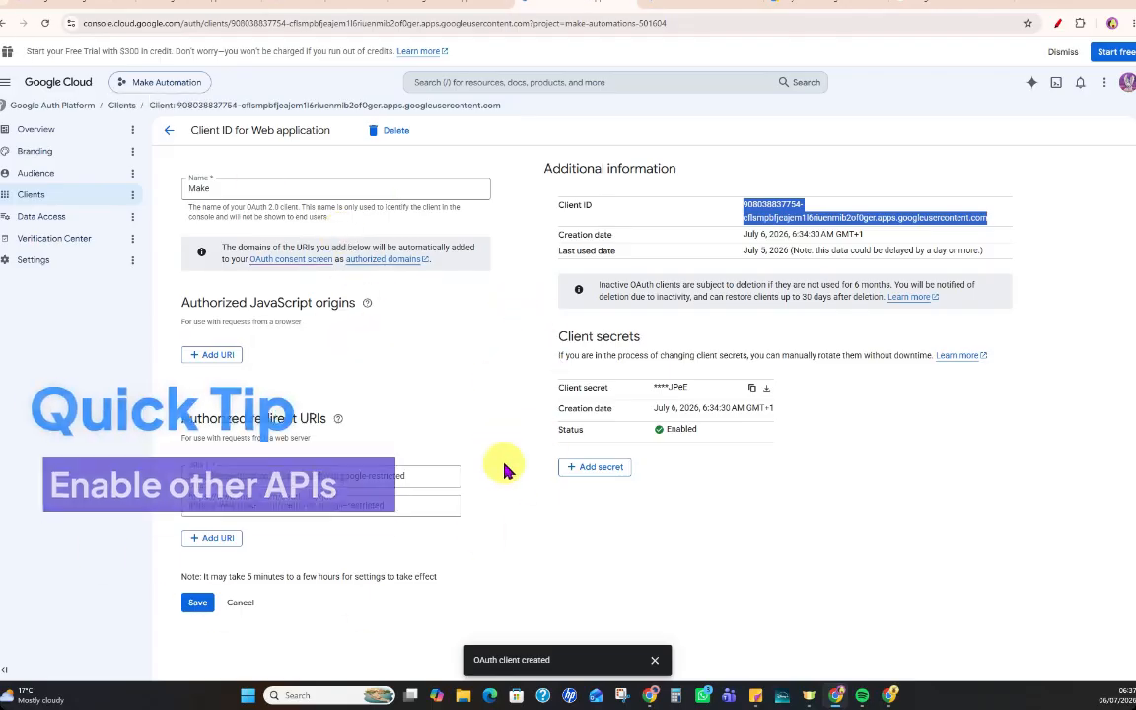
click(7, 87)
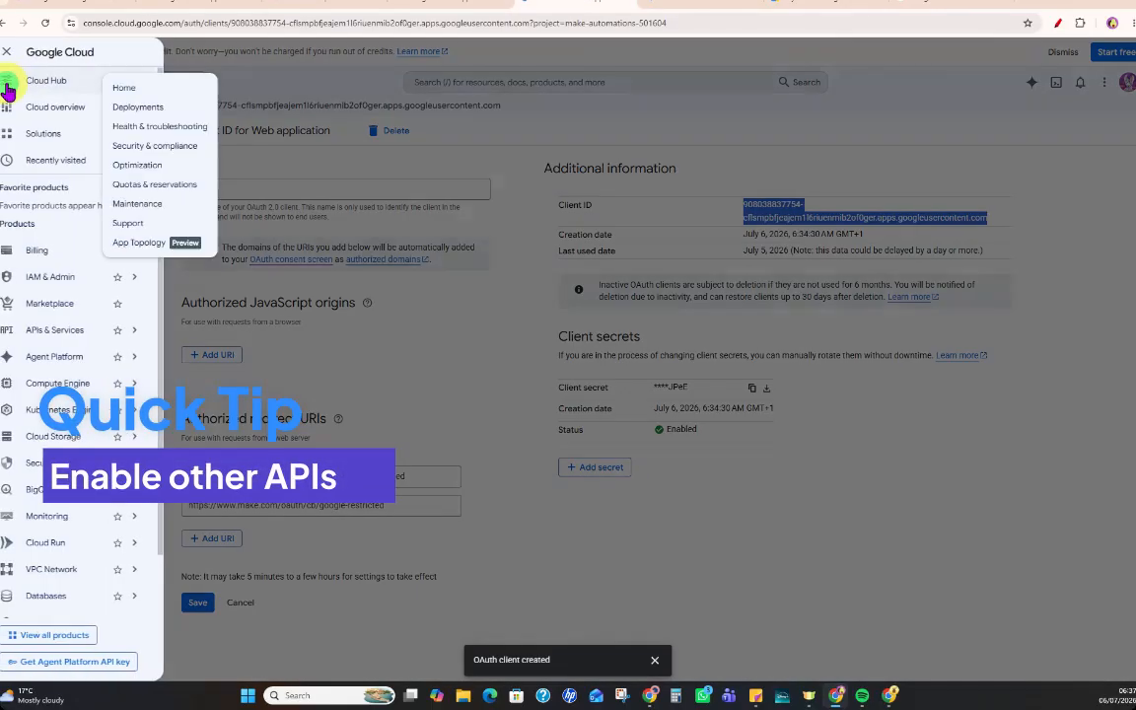
mouse_move(65, 340)
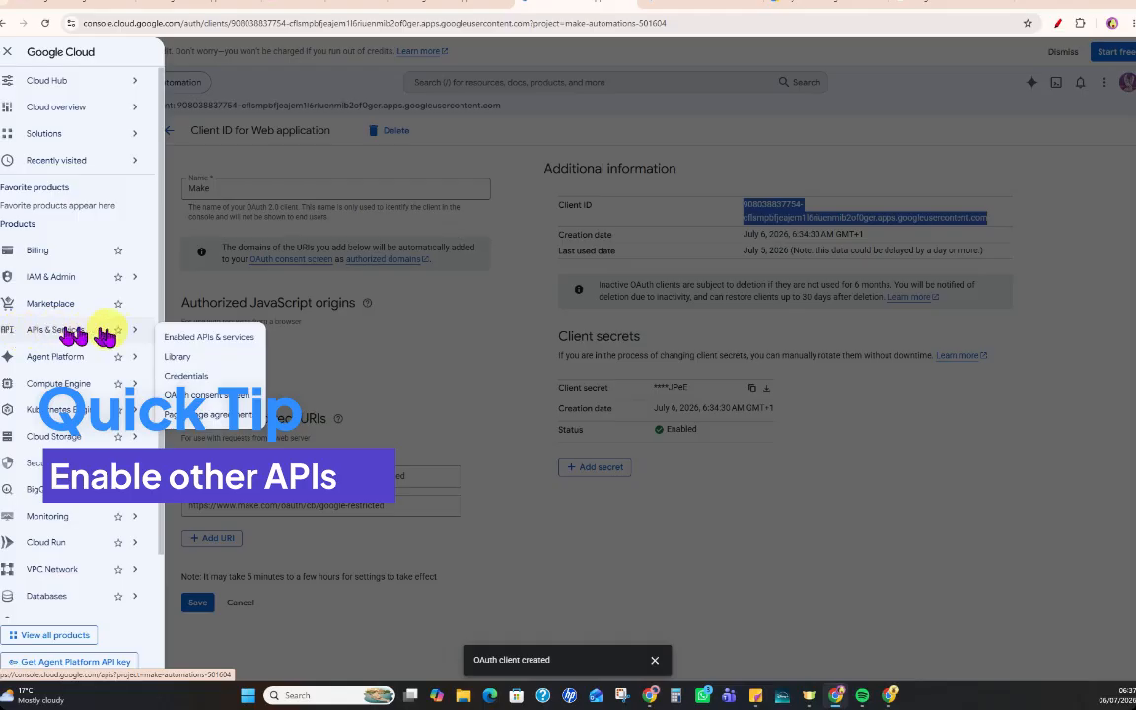
click(177, 363)
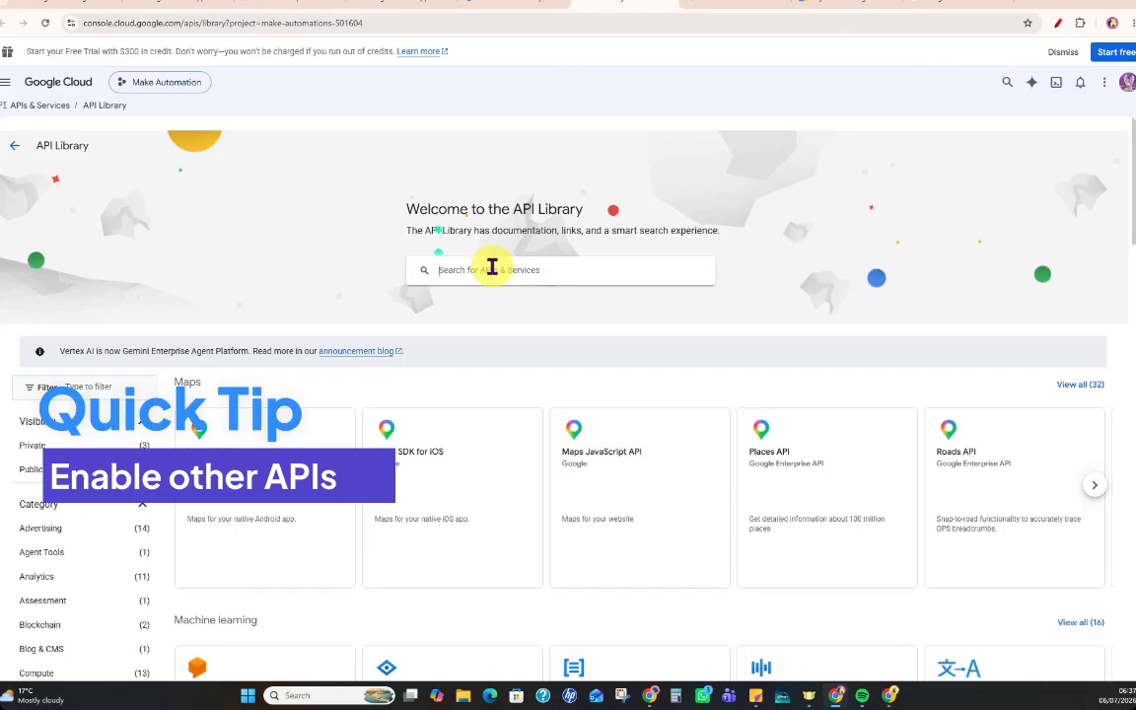
Search the API Library for google drive api, view the Google Drive API's product details, and return to the results.
click(492, 268)
text(google drive api)
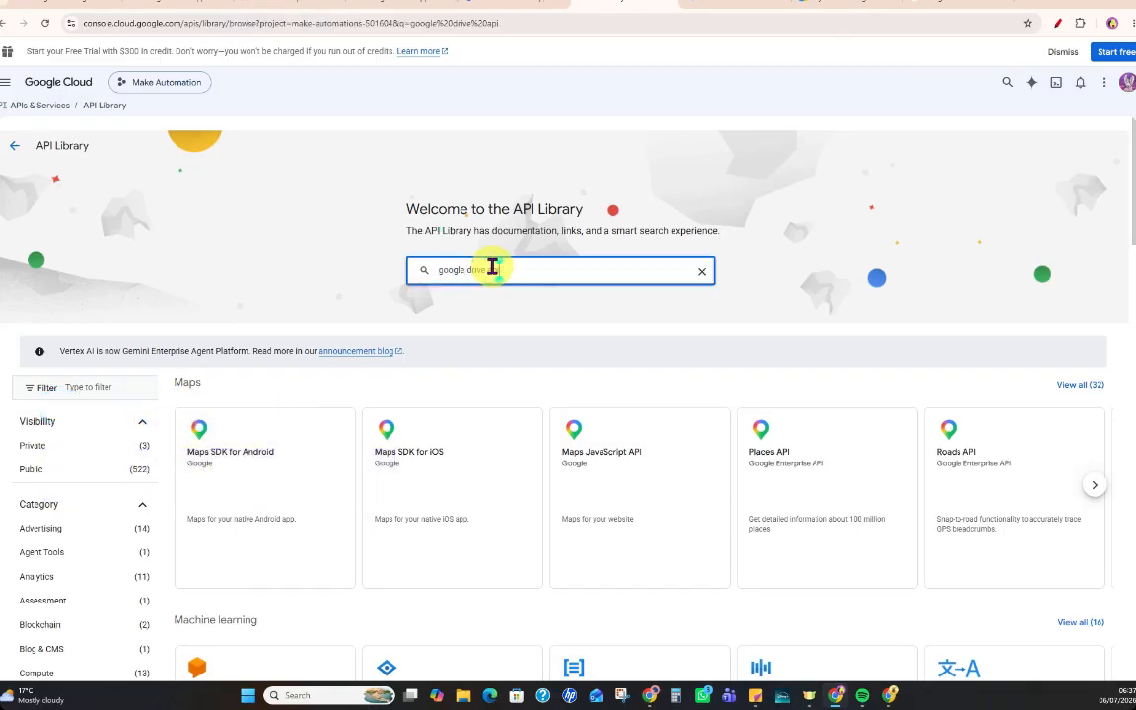
key(Return)
click(224, 323)
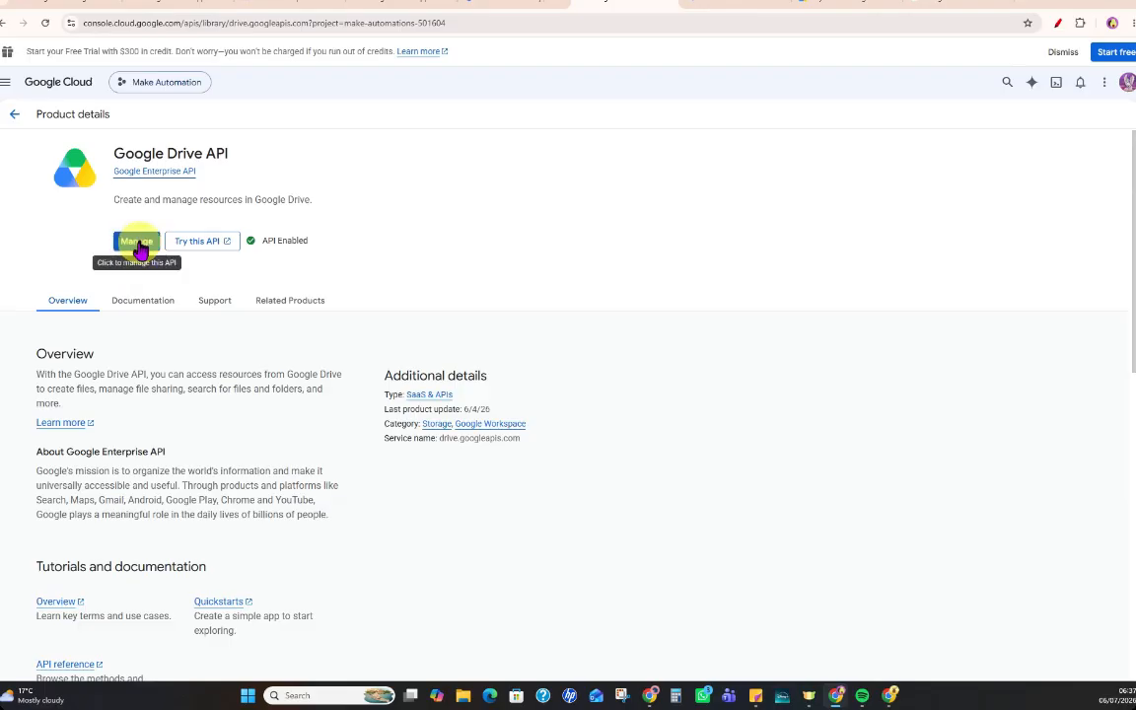
click(15, 113)
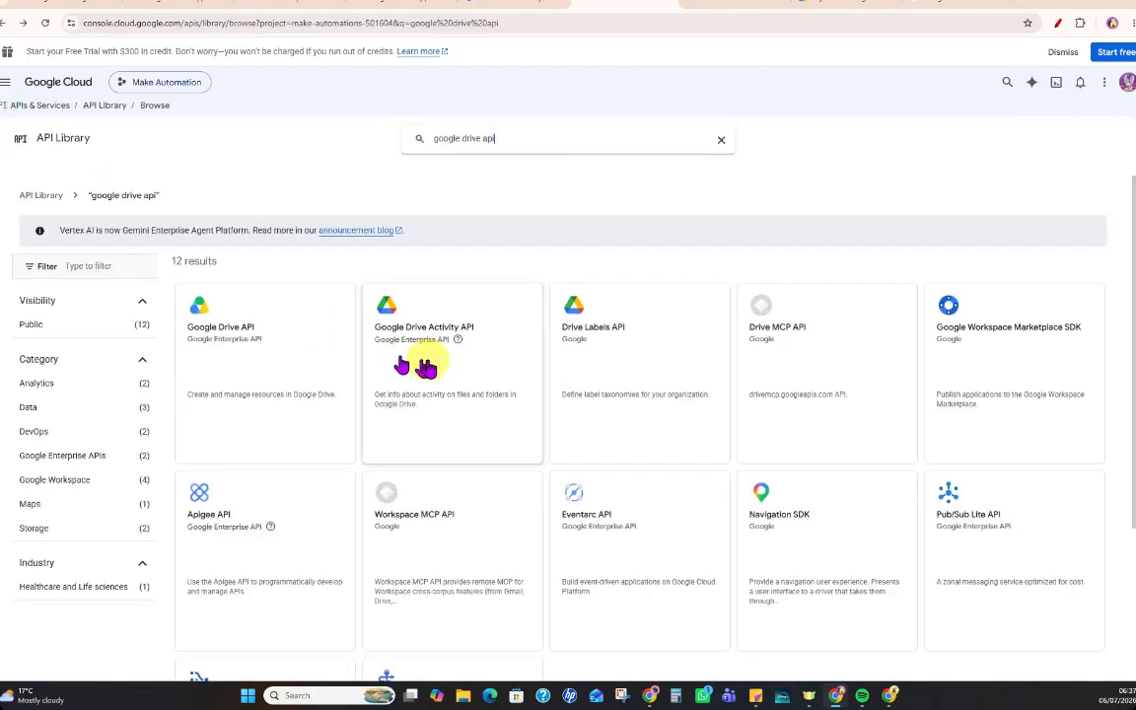
Change the API Library search from Drive to Google Docs, open the Google Docs API, and enable it.
drag(463, 139, 507, 139)
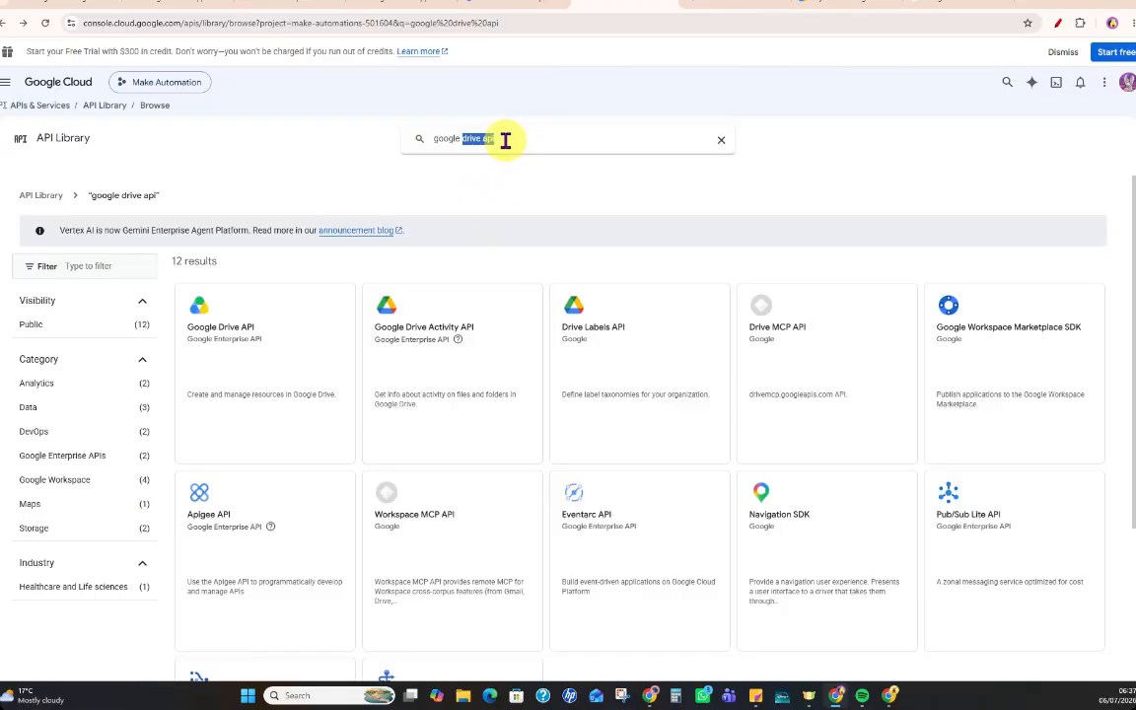
text(docs)
click(505, 168)
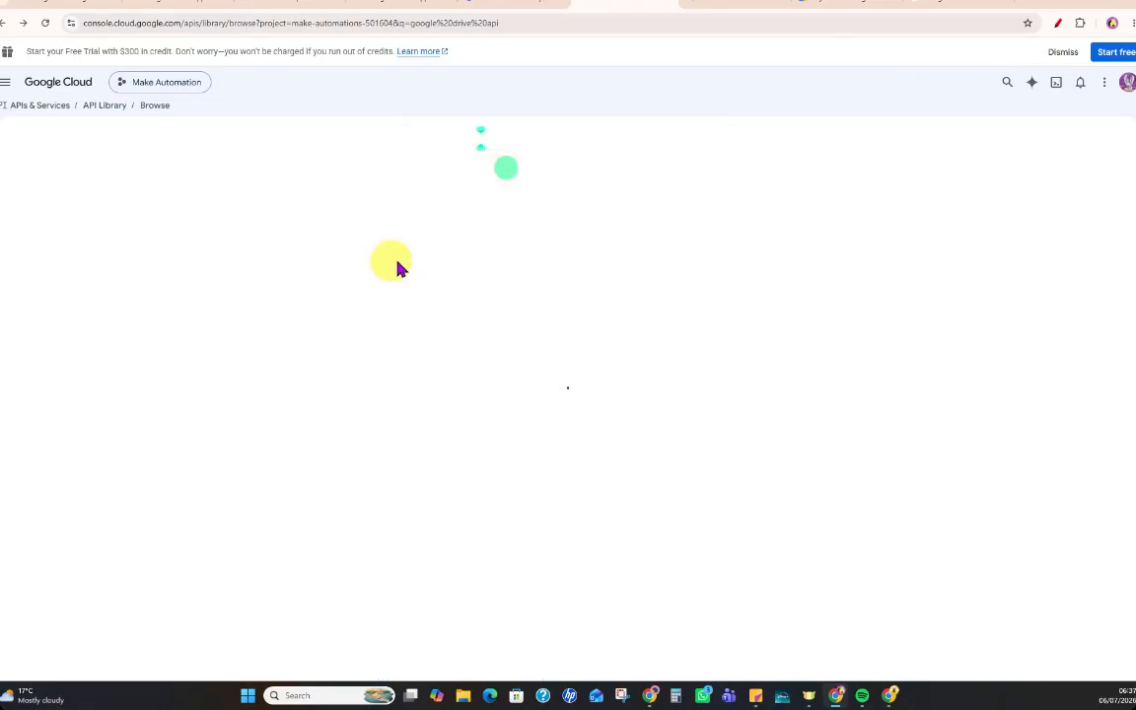
click(233, 358)
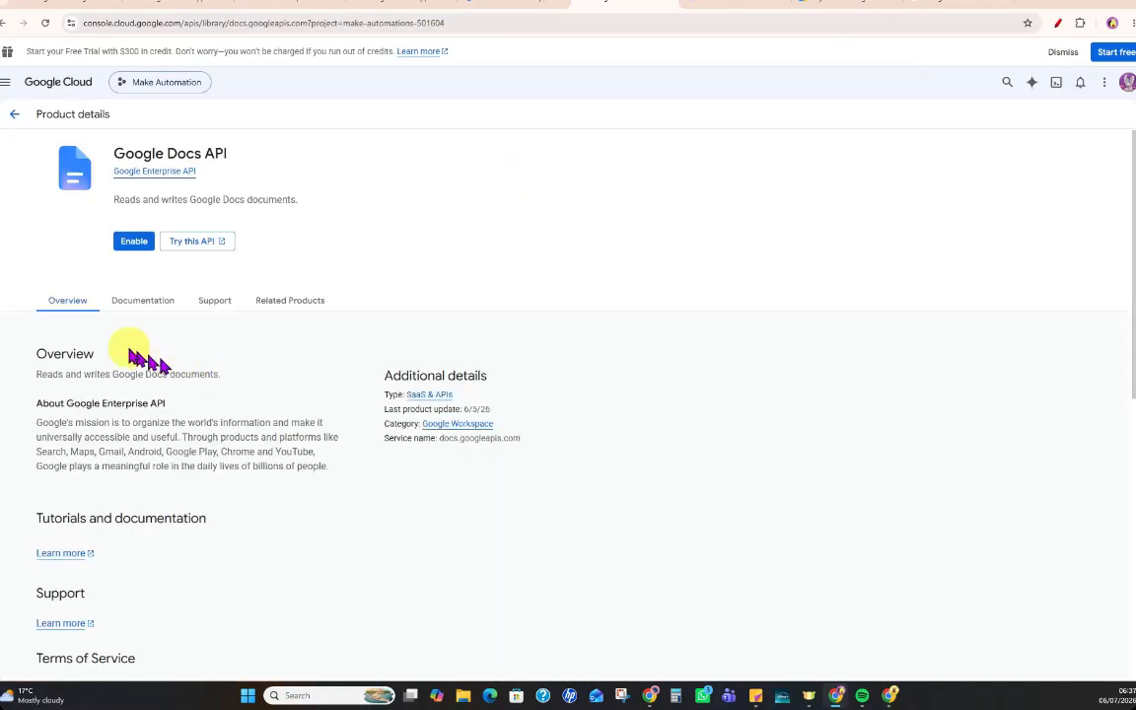
click(135, 241)
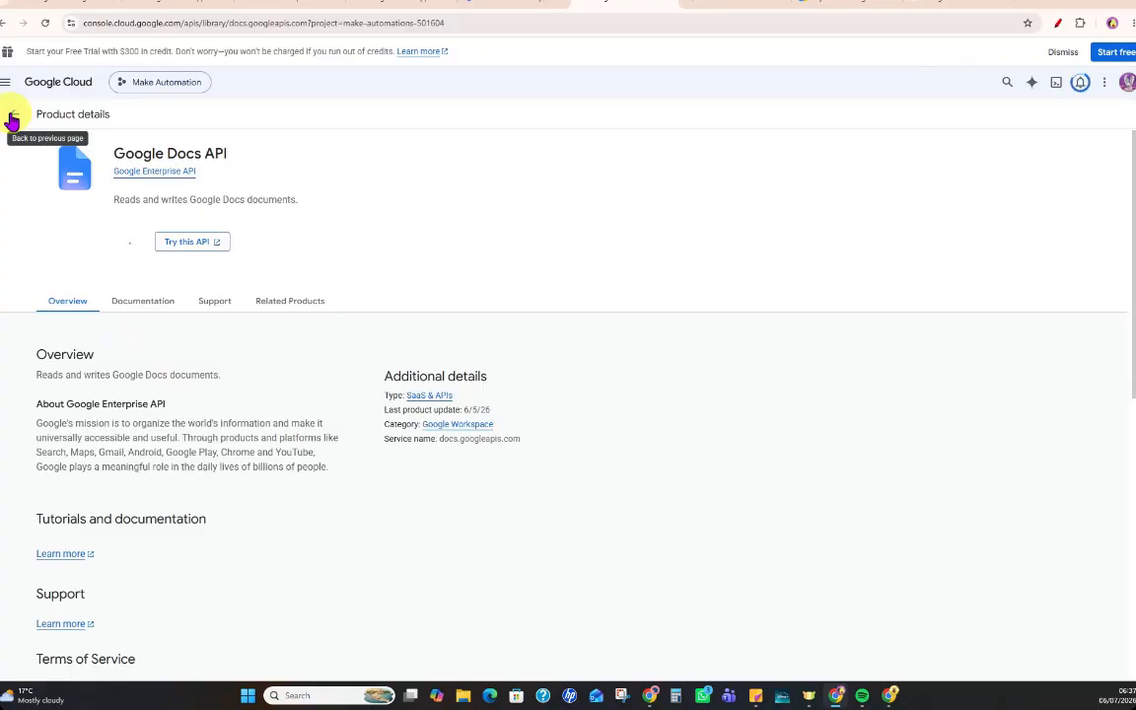
Return to the API Library, search for google sheets api, open the Google Sheets API, and enable it.
click(71, 173)
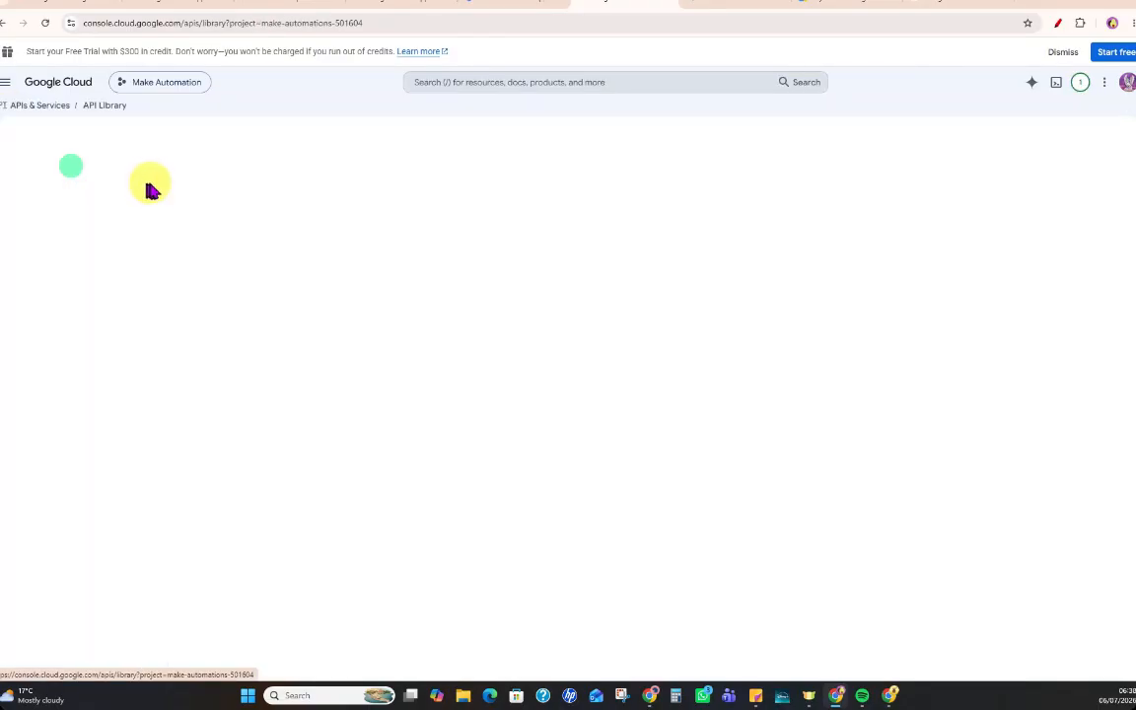
click(483, 269)
text(google sheets)
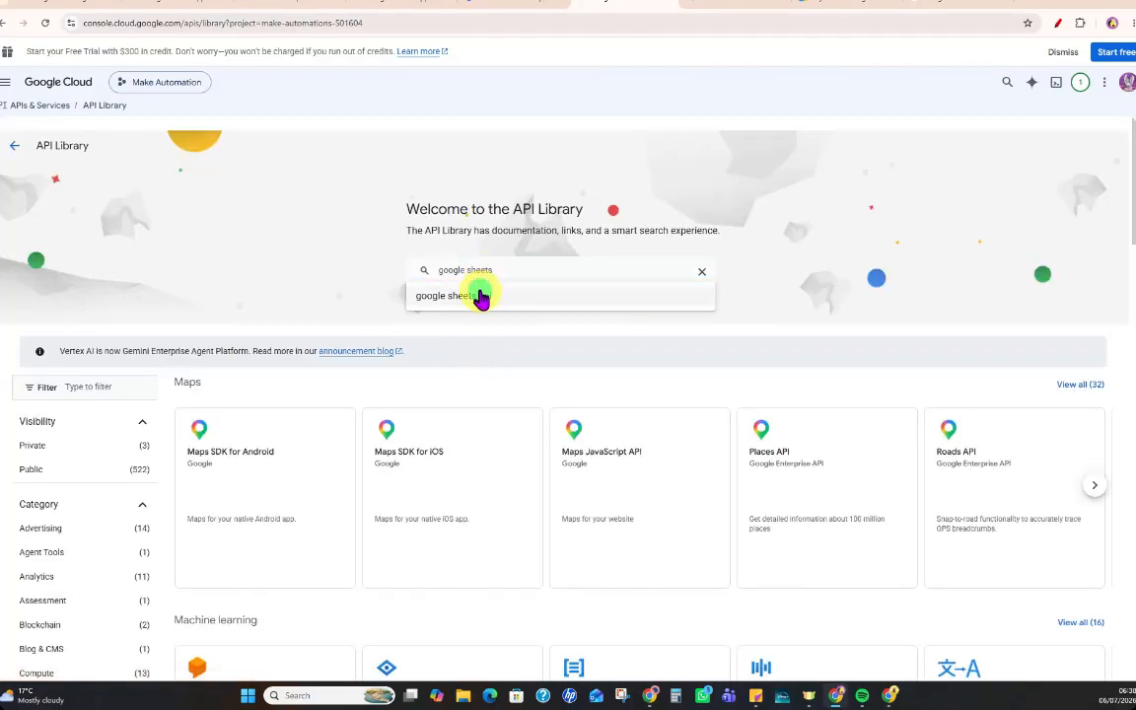
click(480, 297)
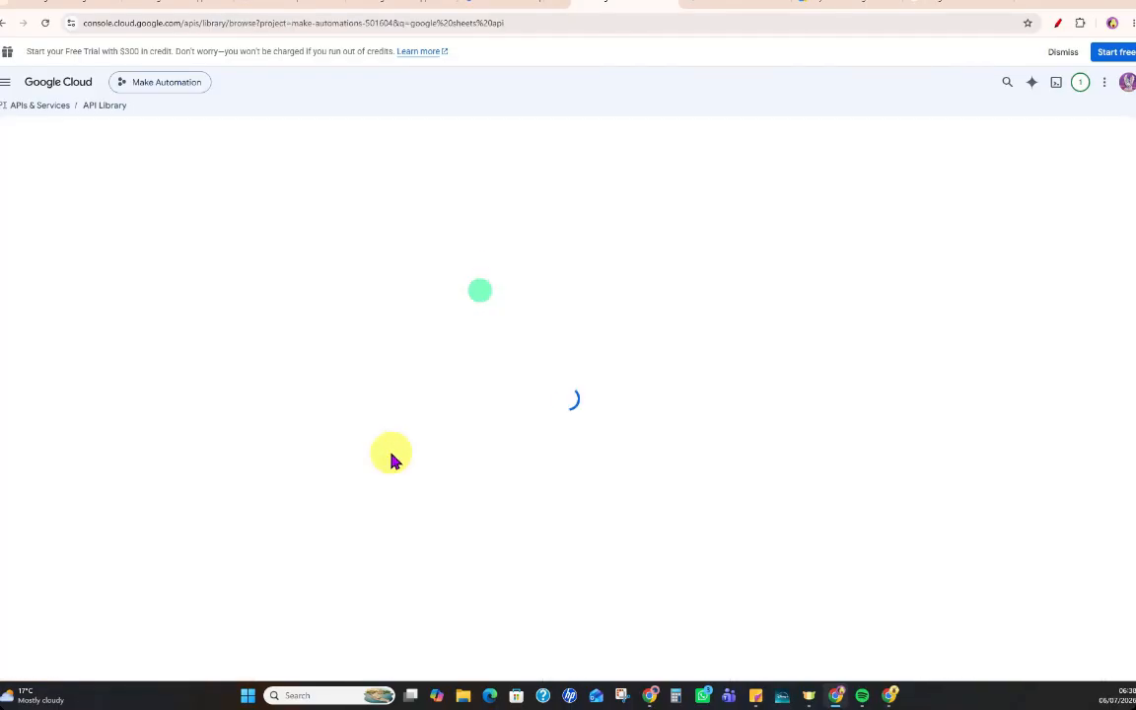
click(237, 335)
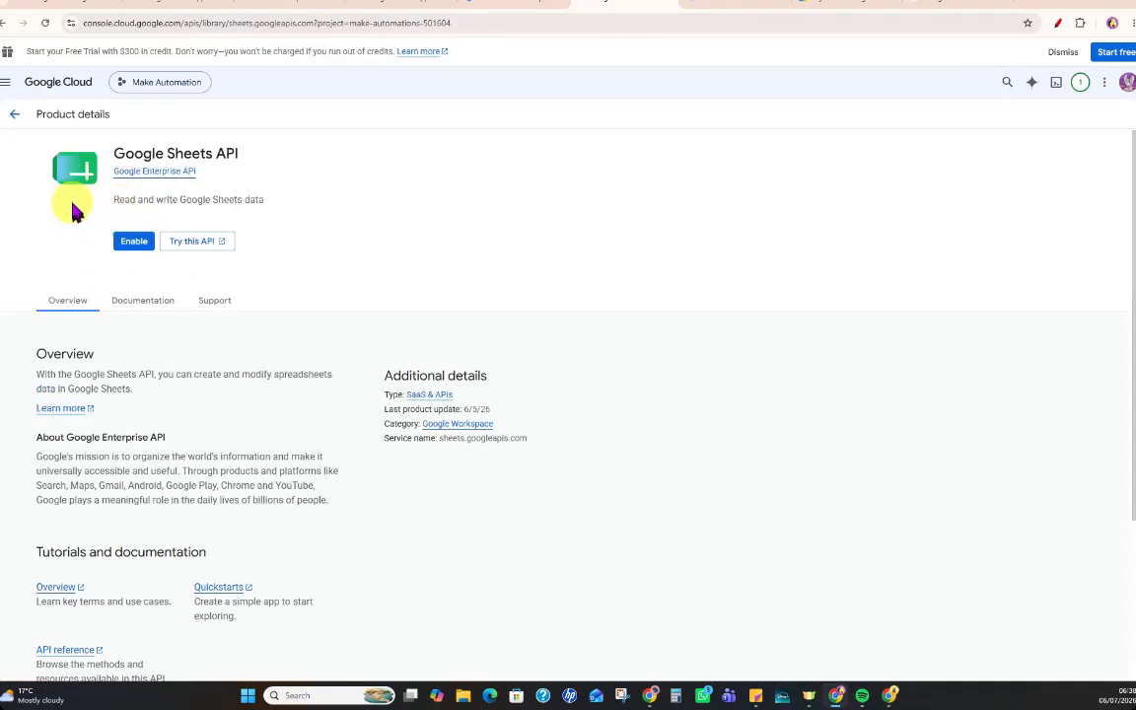
click(132, 242)
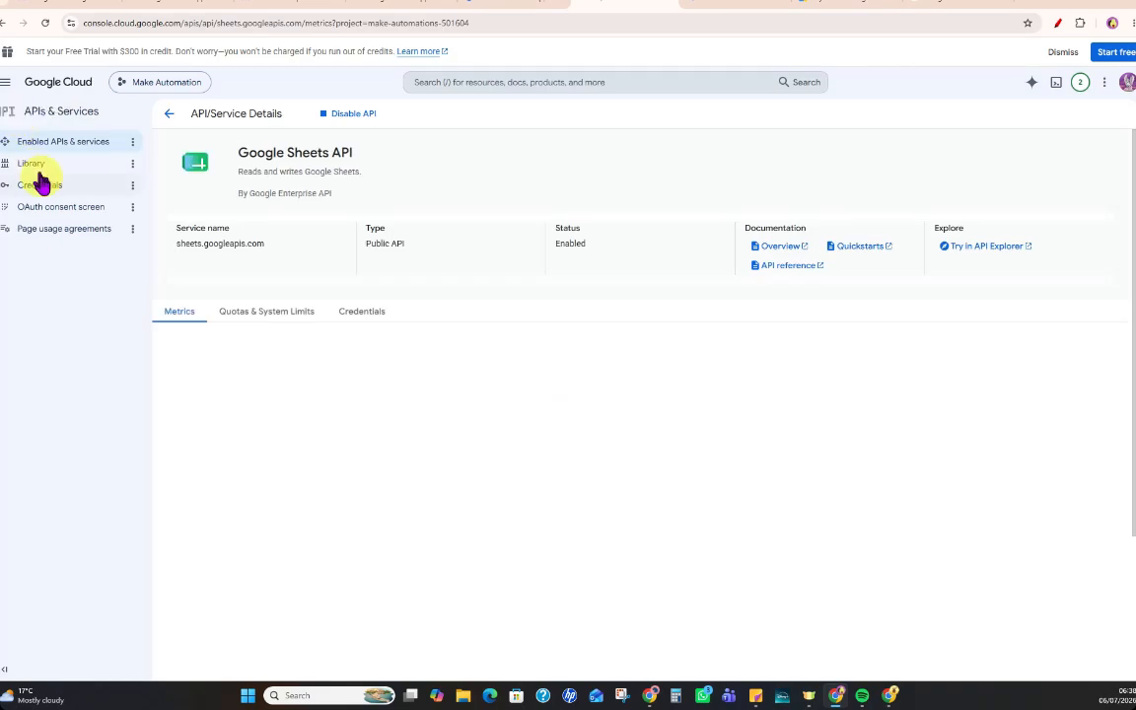
Search the API Library for google forms api, open the Google Forms API, and enable it for the project.
click(40, 164)
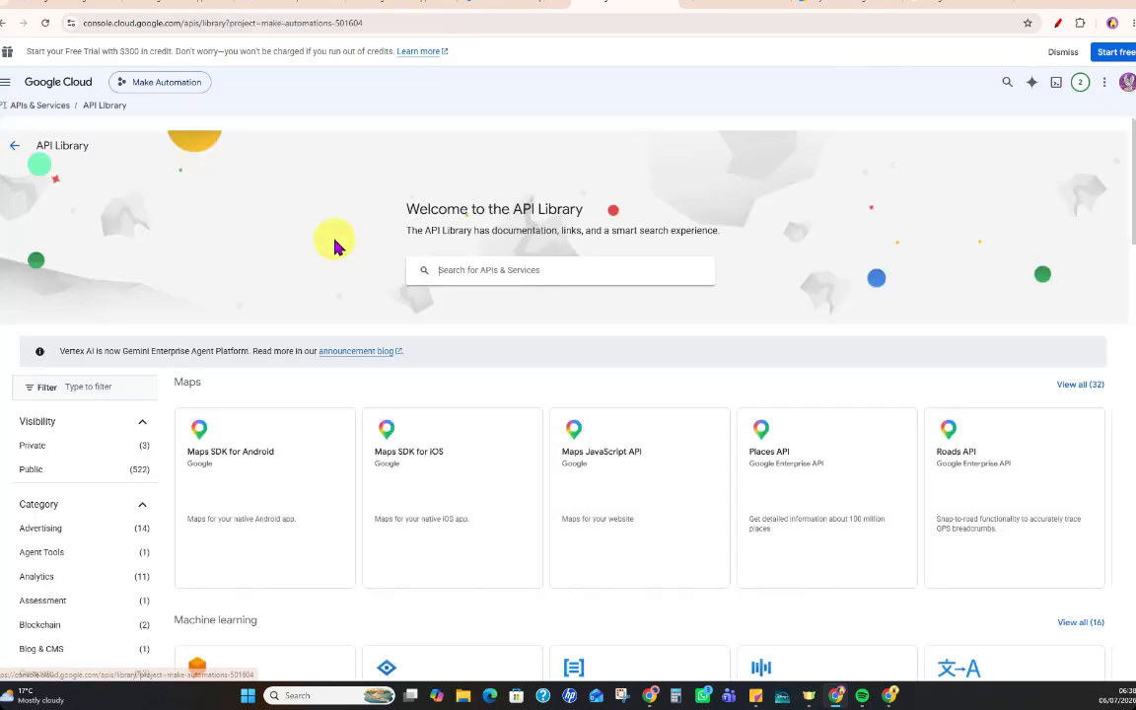
click(462, 272)
text(google)
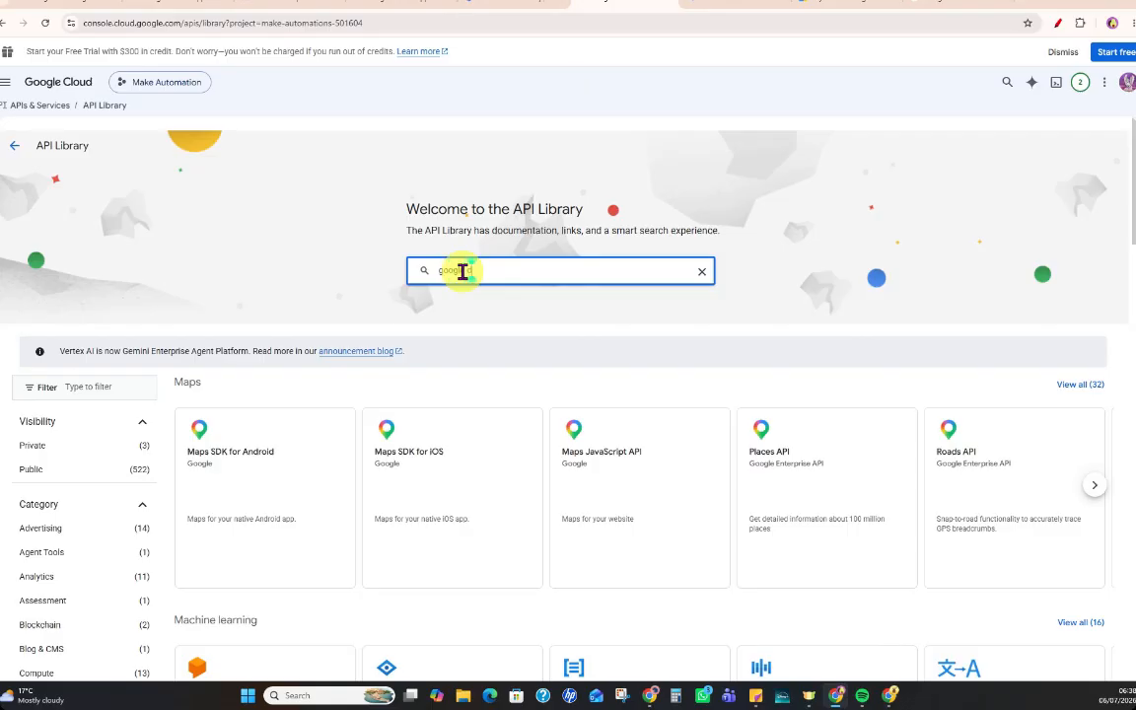
text( form)
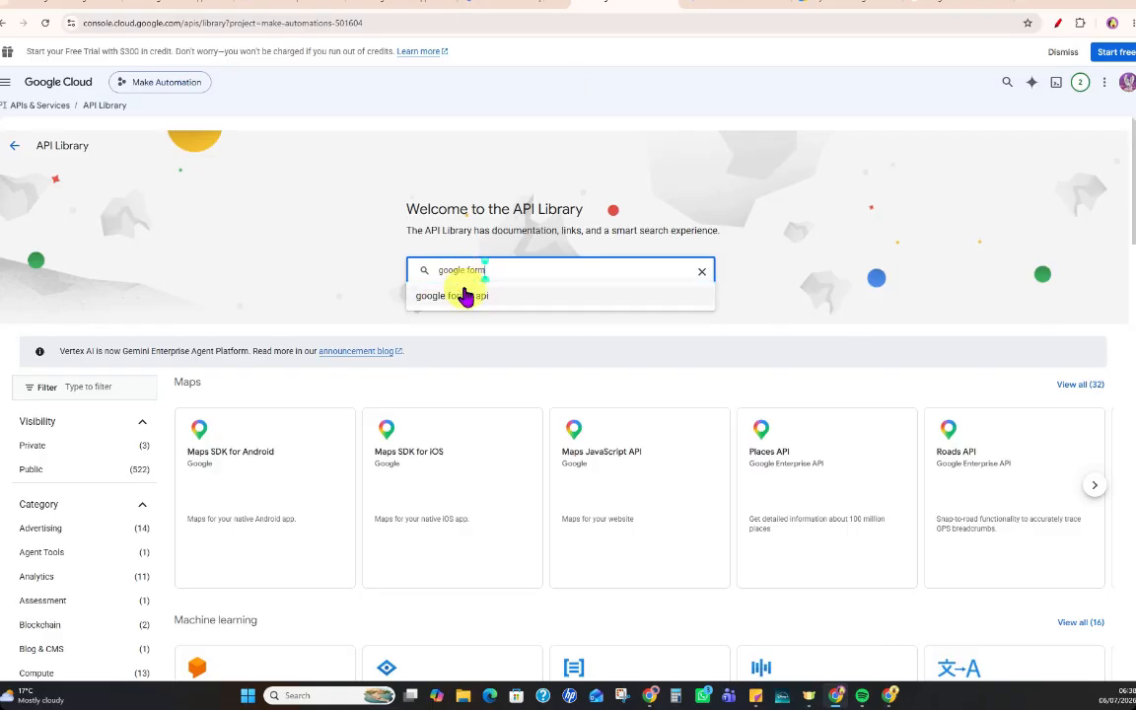
click(463, 294)
click(231, 384)
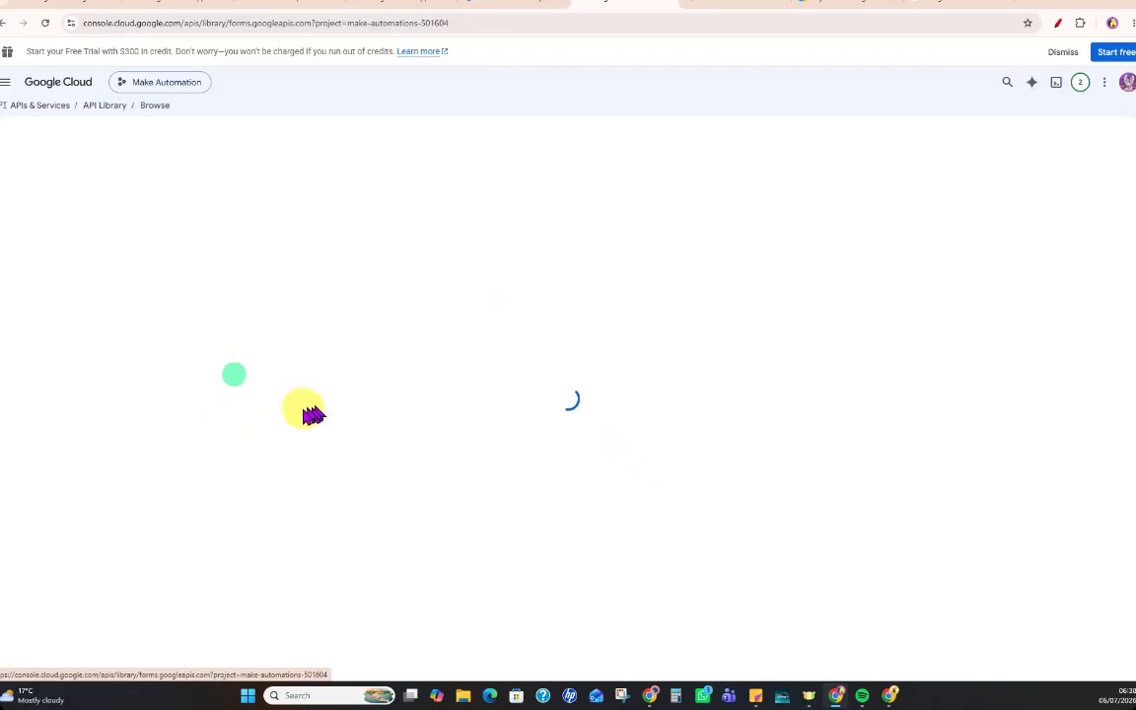
click(134, 240)
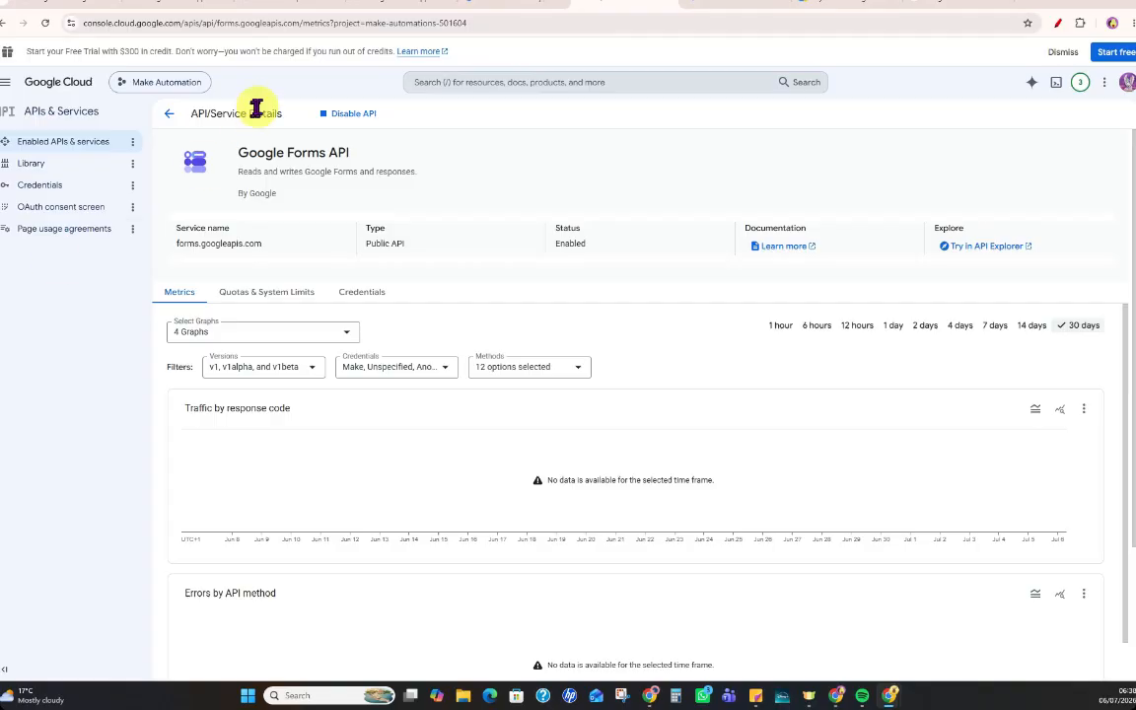
Switch to Make's Google Drive help page and review its project, API, consent screen, scope, and client credential instructions.
click(287, 6)
click(175, 4)
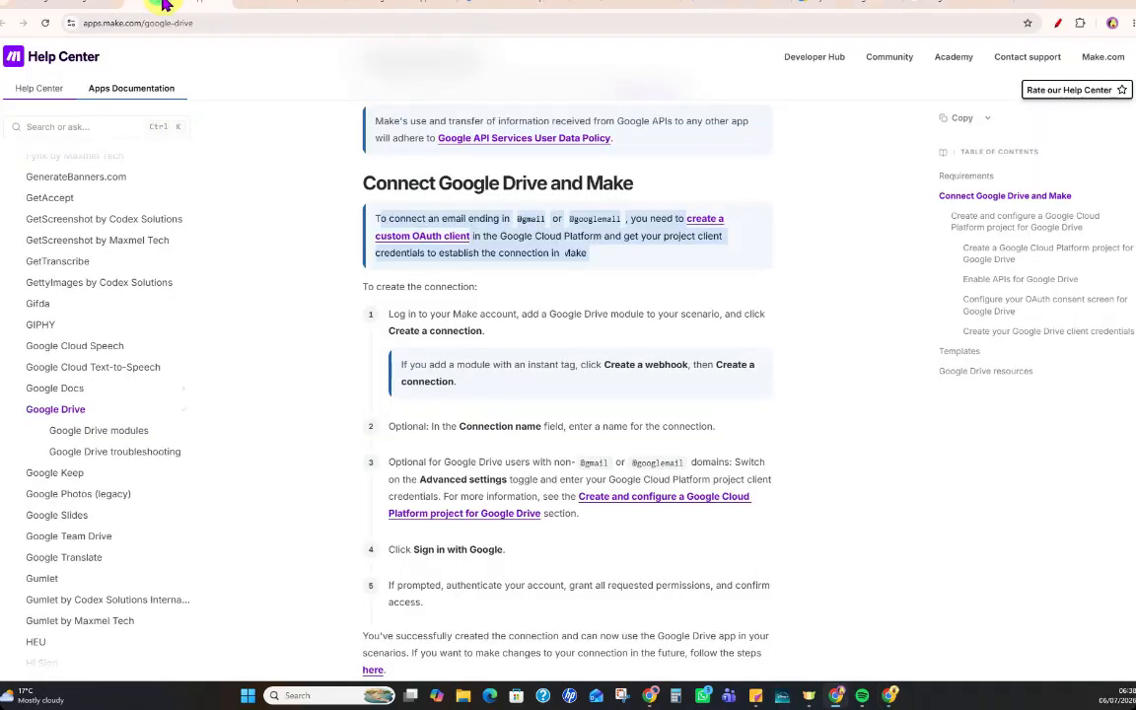
click(87, 25)
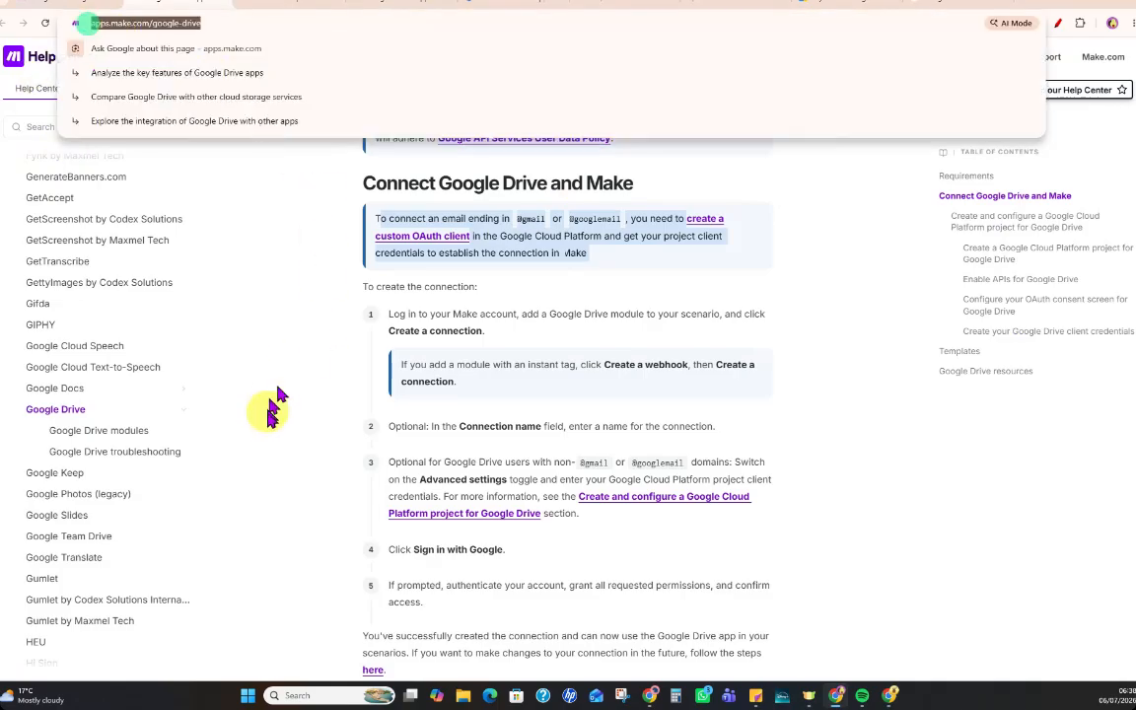
click(874, 476)
scroll(636, 322, down, 5)
scroll(636, 322, down, 20)
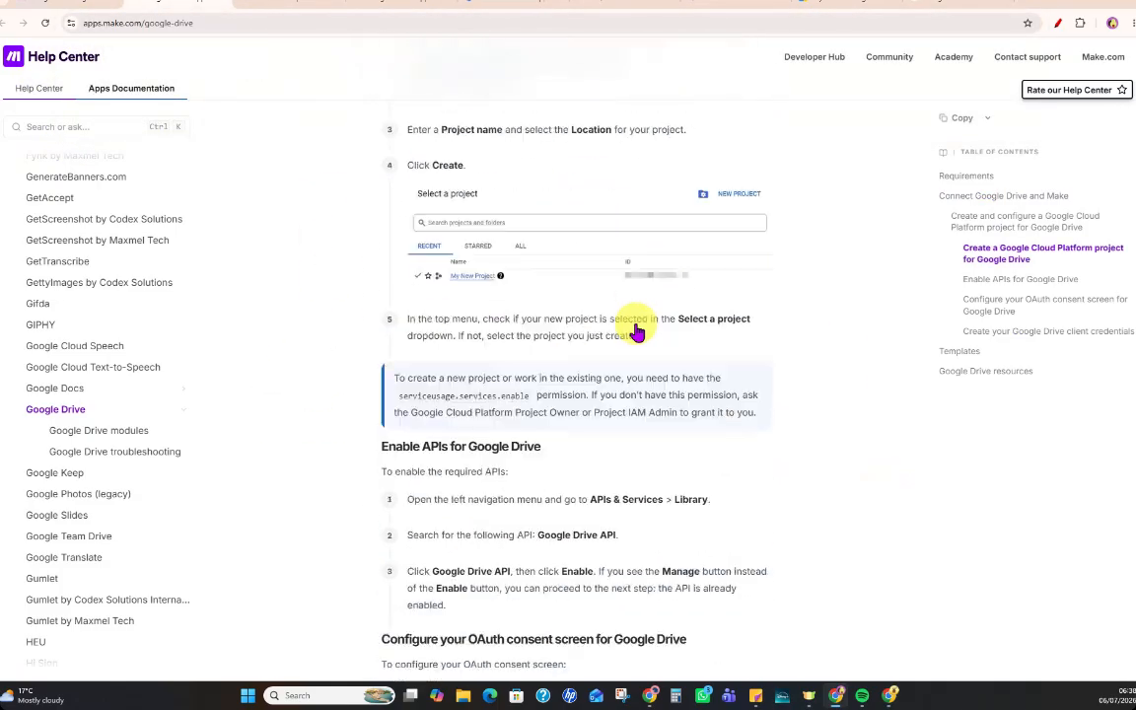
scroll(636, 330, down, 5)
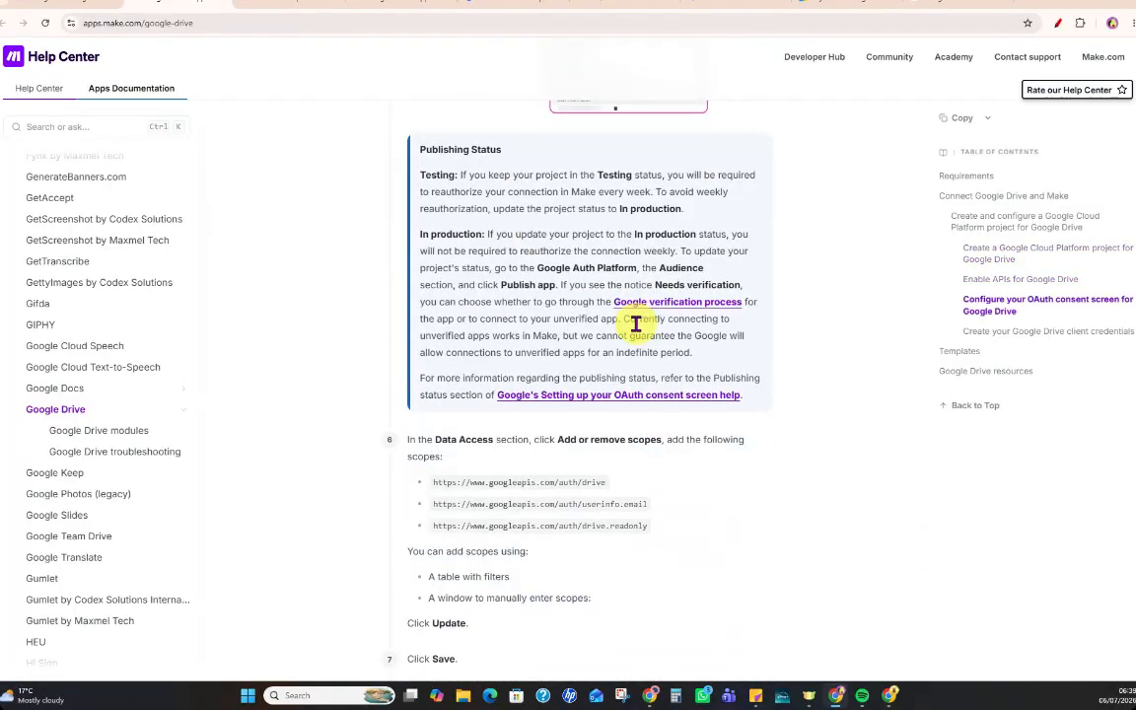
scroll(636, 323, down, 5)
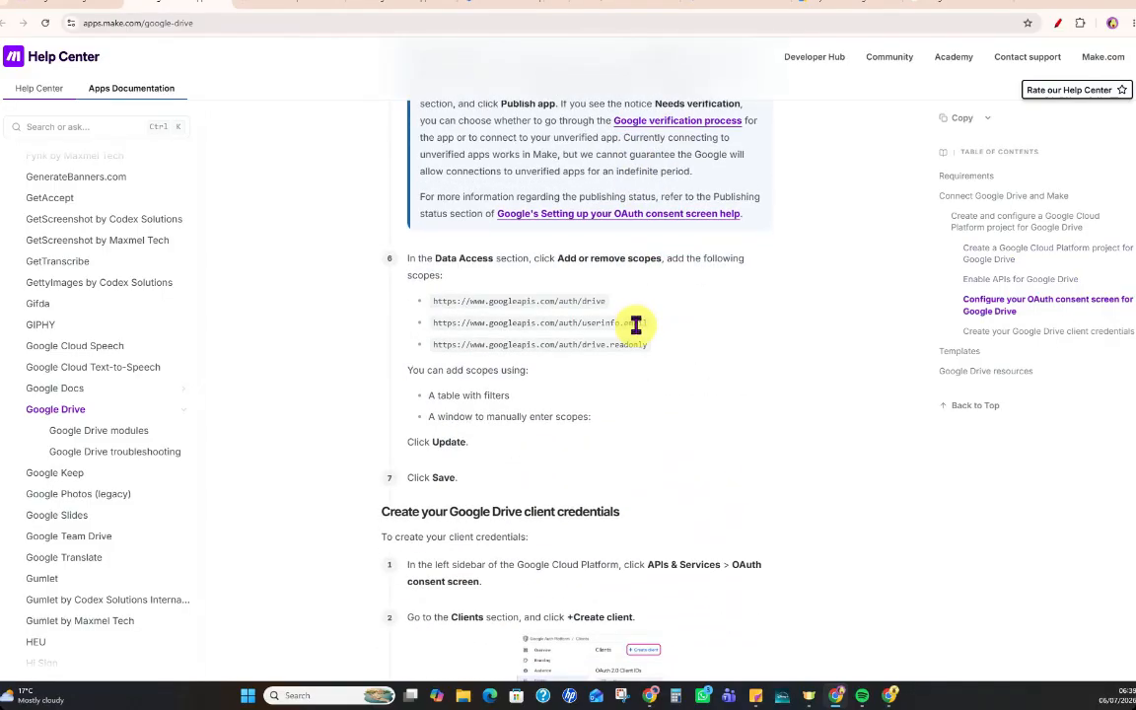
scroll(636, 333, down, 3)
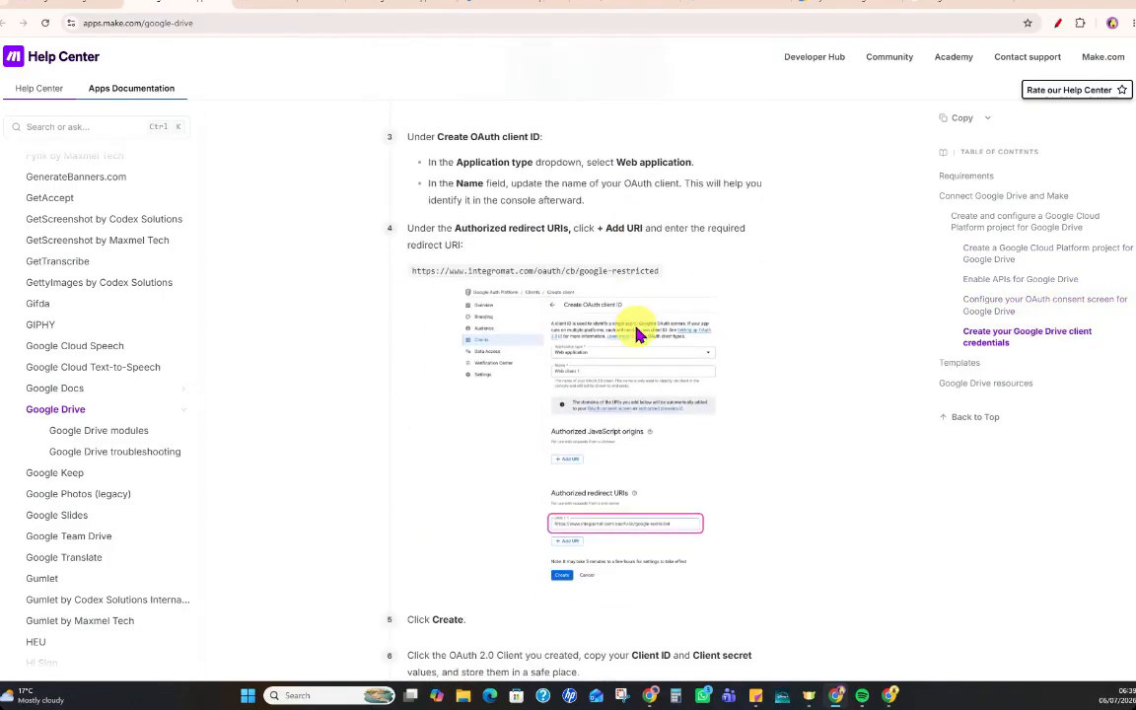
scroll(636, 335, down, 2)
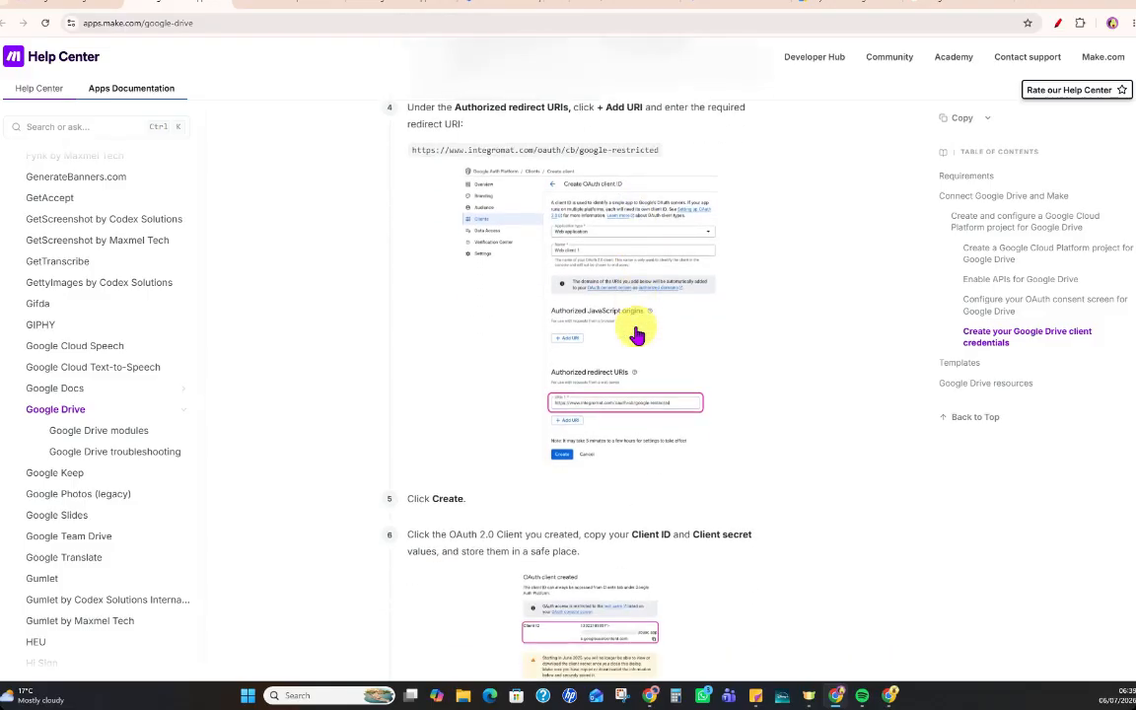